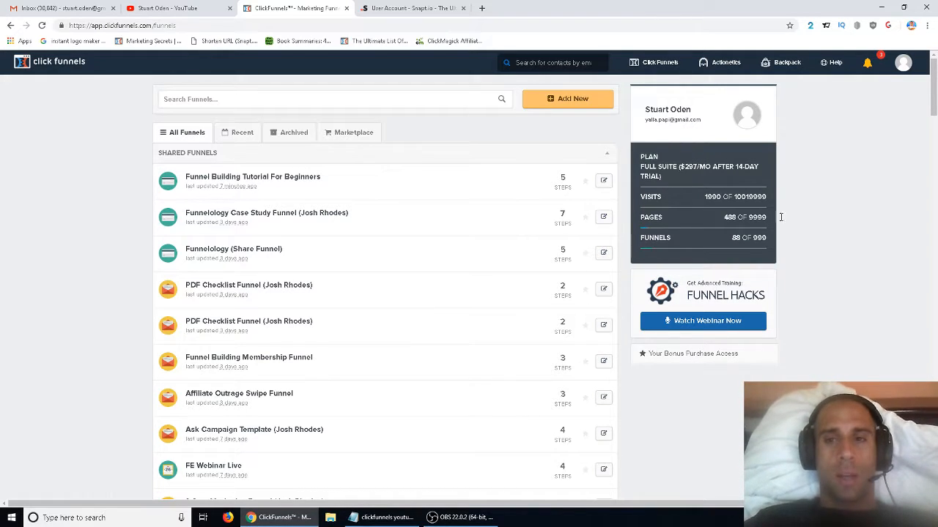
Step: Create a new funnel in the Classic Funnel Builder with the Collect Emails goal and name it "Collect emails"
{"action": "mouse_move", "coordinate": [670, 71]}
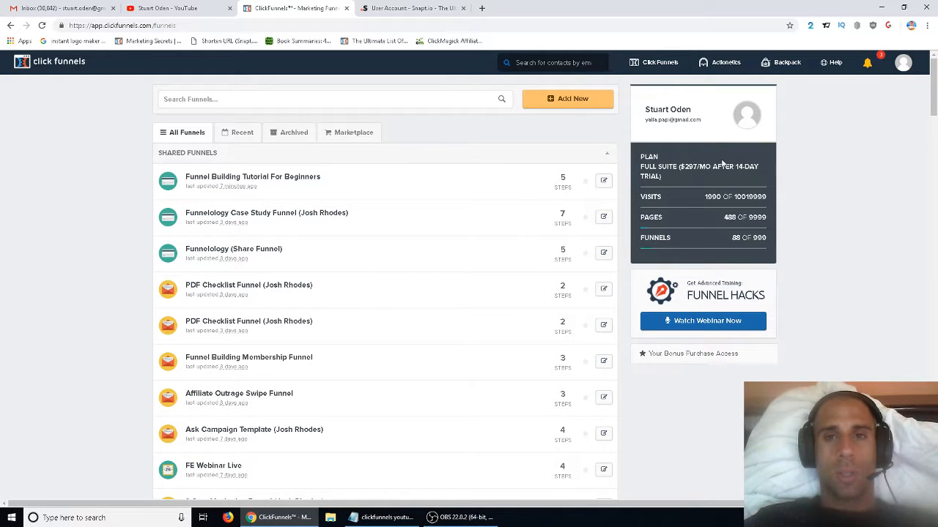
{"action": "left_click", "coordinate": [573, 104]}
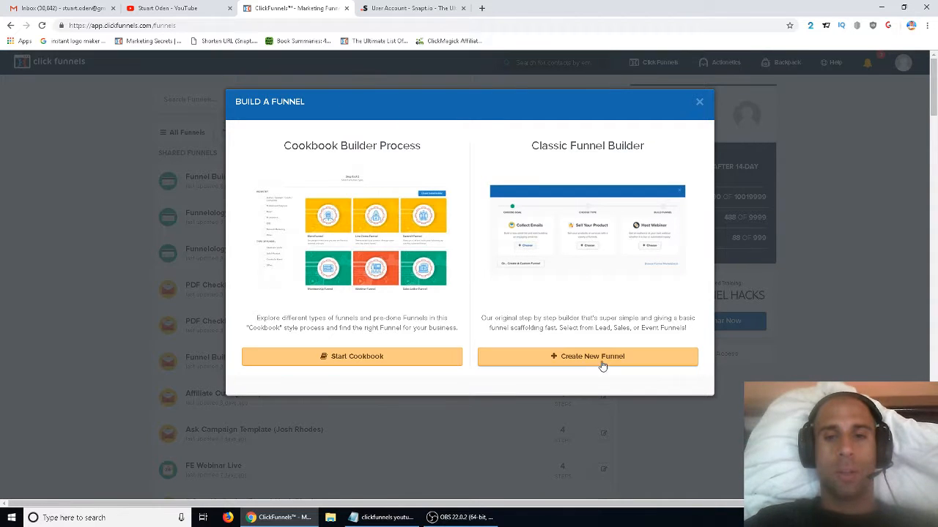
{"action": "left_click", "coordinate": [598, 359]}
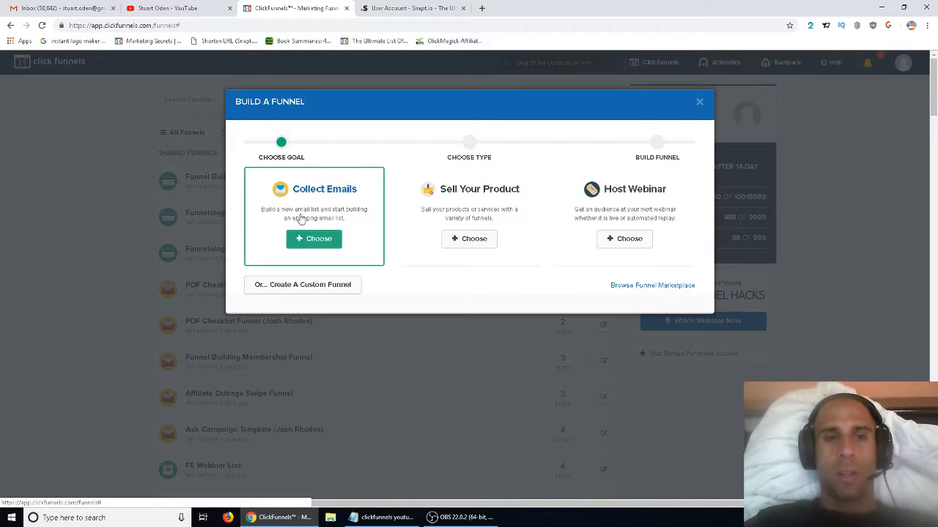
{"action": "left_click", "coordinate": [307, 247]}
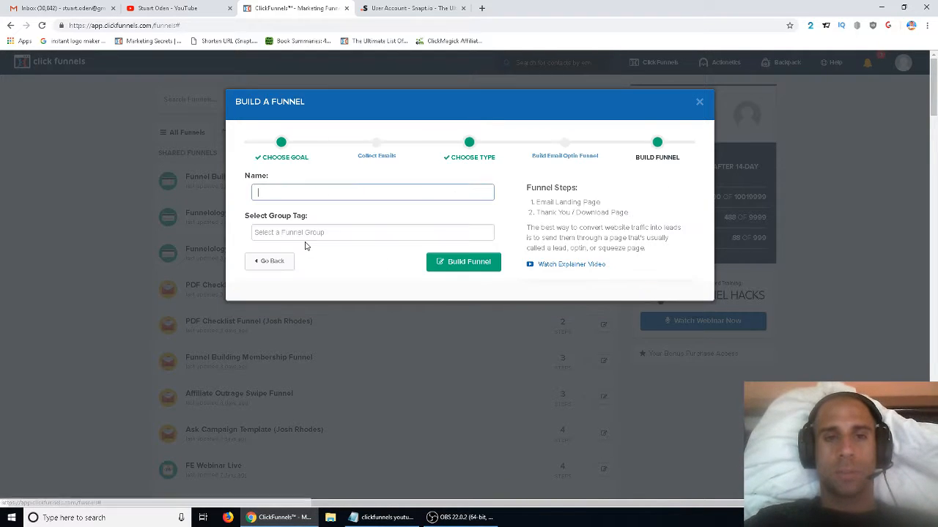
{"action": "left_click", "coordinate": [316, 192]}
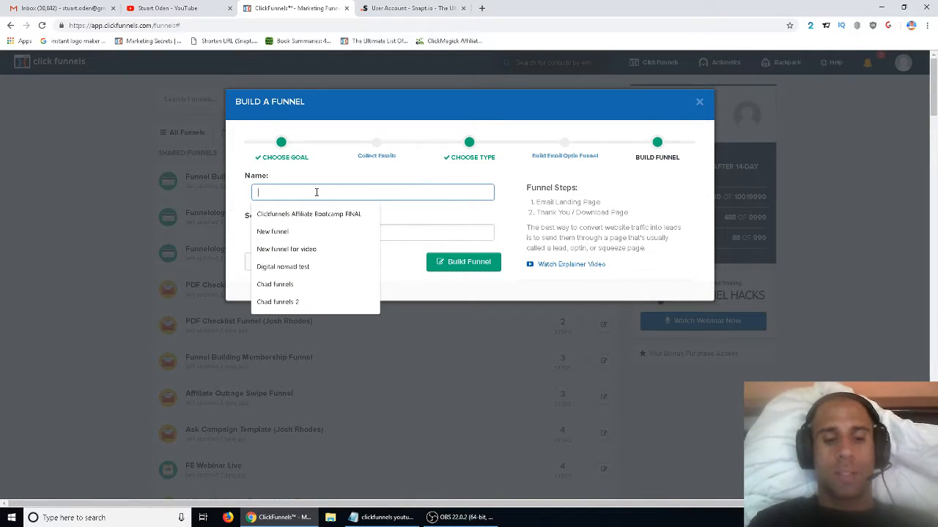
{"action": "type", "text": "Collect emails"}
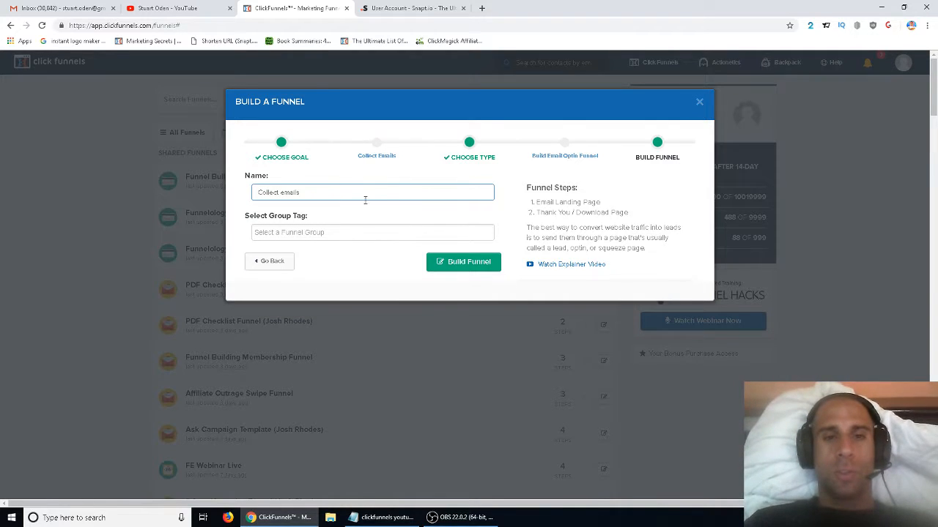
{"action": "left_click", "coordinate": [461, 262]}
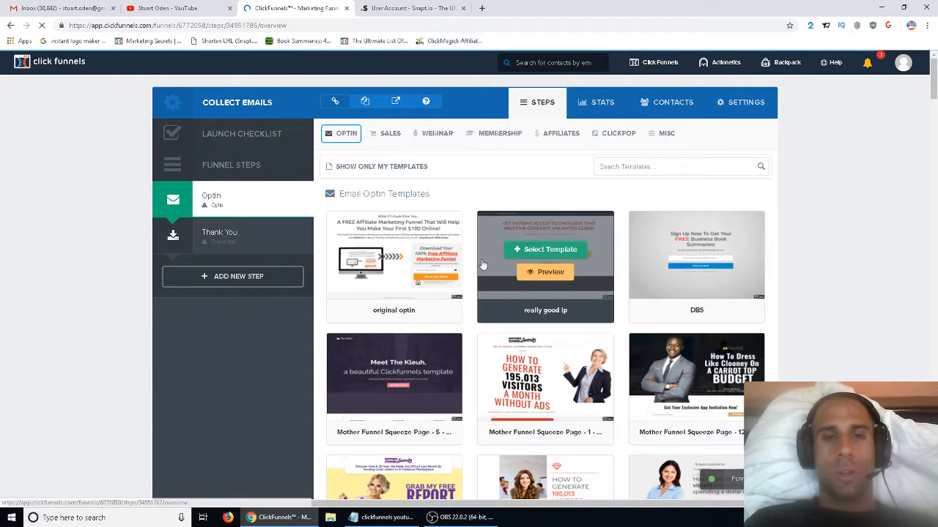
Step: Browse the email optin templates for a suitable squeeze page design
{"action": "scroll", "coordinate": [876, 272], "scroll_direction": "down", "scroll_amount": 2}
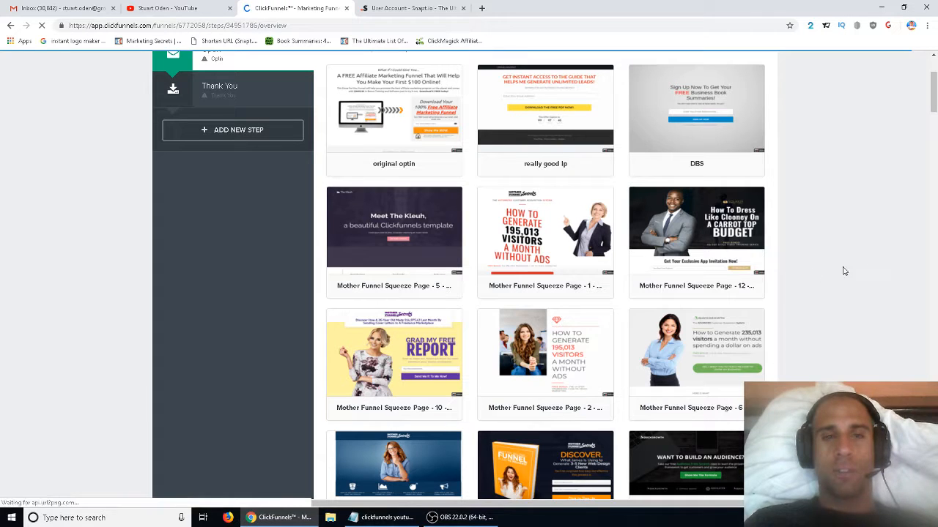
{"action": "scroll", "coordinate": [212, 96], "scroll_direction": "down", "scroll_amount": 3}
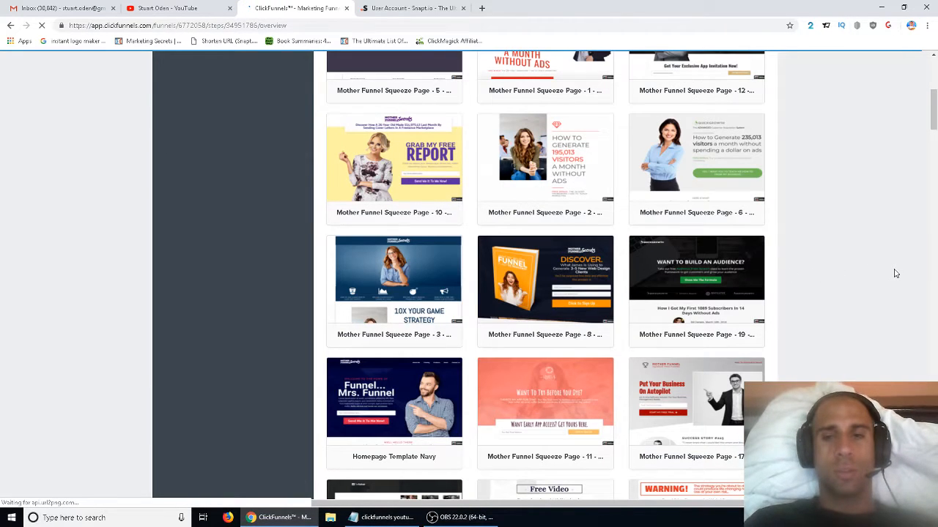
{"action": "scroll", "coordinate": [894, 274], "scroll_direction": "down", "scroll_amount": 1}
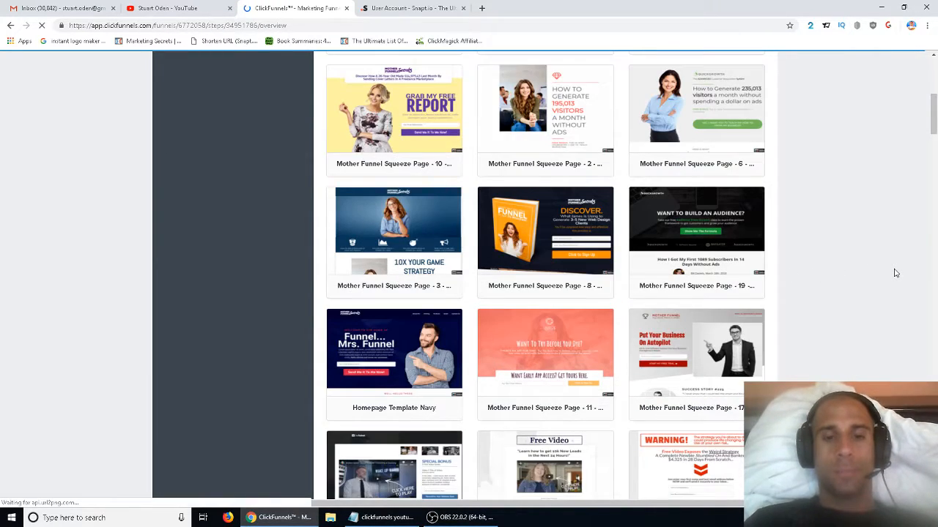
{"action": "scroll", "coordinate": [894, 273], "scroll_direction": "down", "scroll_amount": 2}
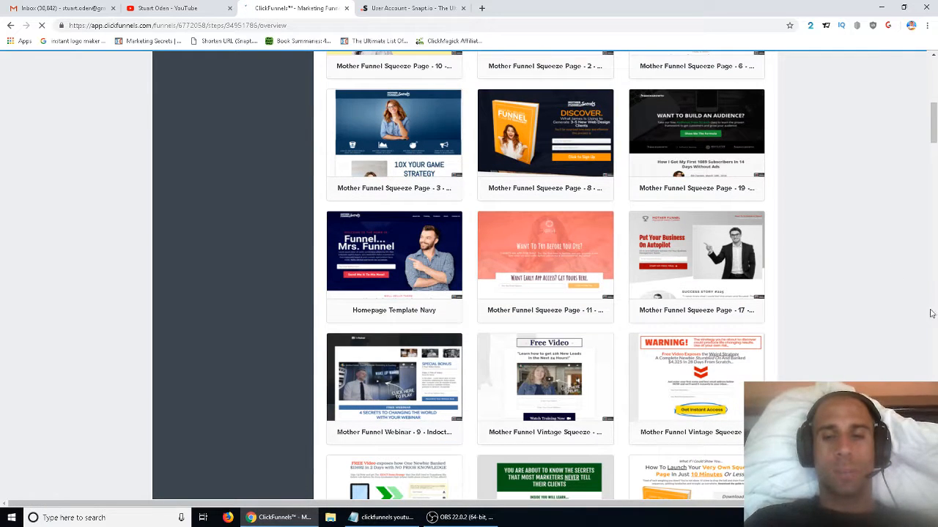
{"action": "mouse_move", "coordinate": [689, 349]}
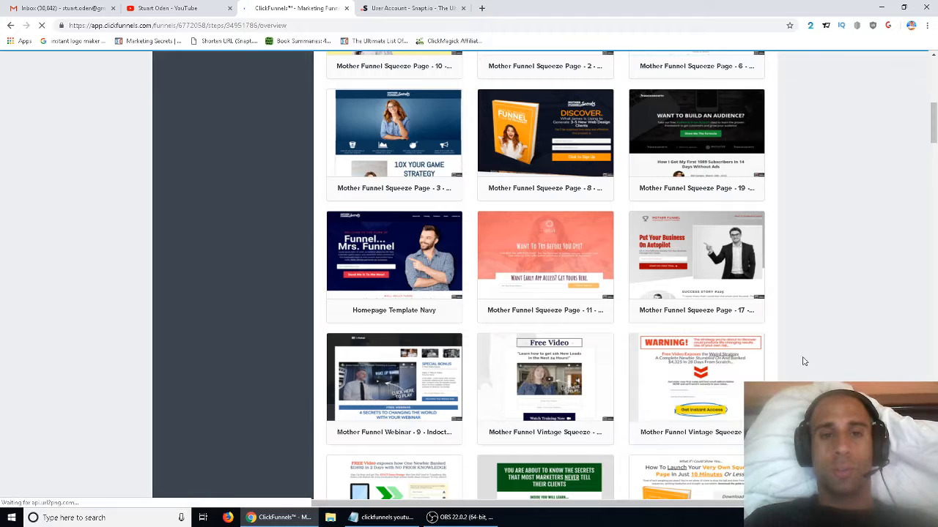
{"action": "mouse_move", "coordinate": [394, 267]}
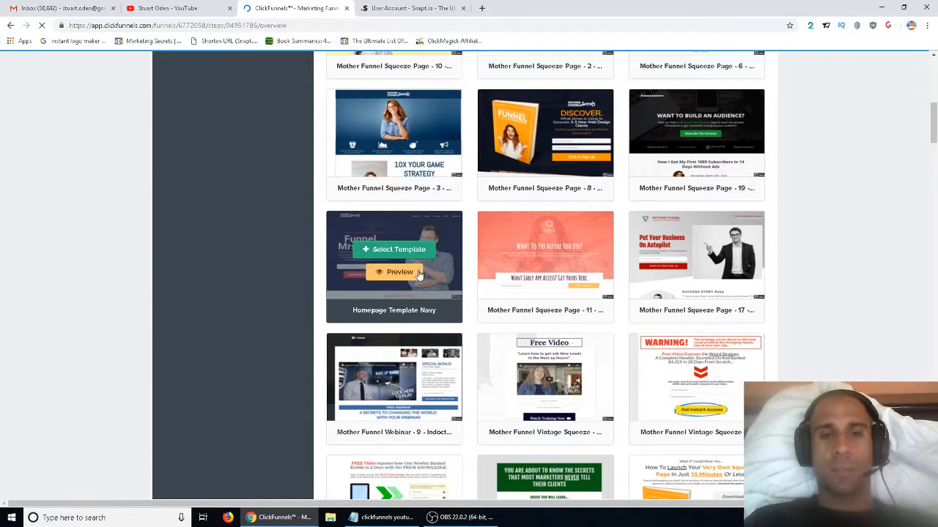
{"action": "mouse_move", "coordinate": [744, 282]}
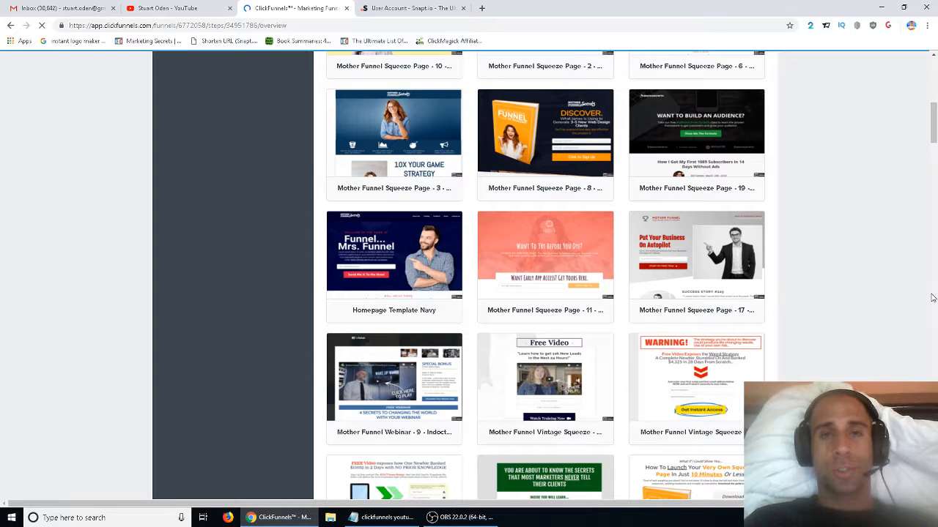
{"action": "scroll", "coordinate": [932, 298], "scroll_direction": "down", "scroll_amount": 3}
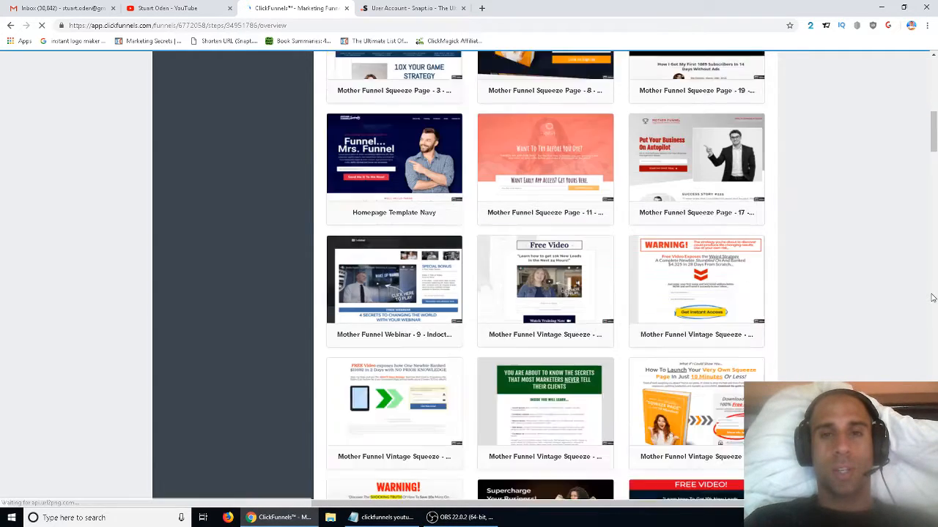
{"action": "scroll", "coordinate": [932, 297], "scroll_direction": "up", "scroll_amount": 2}
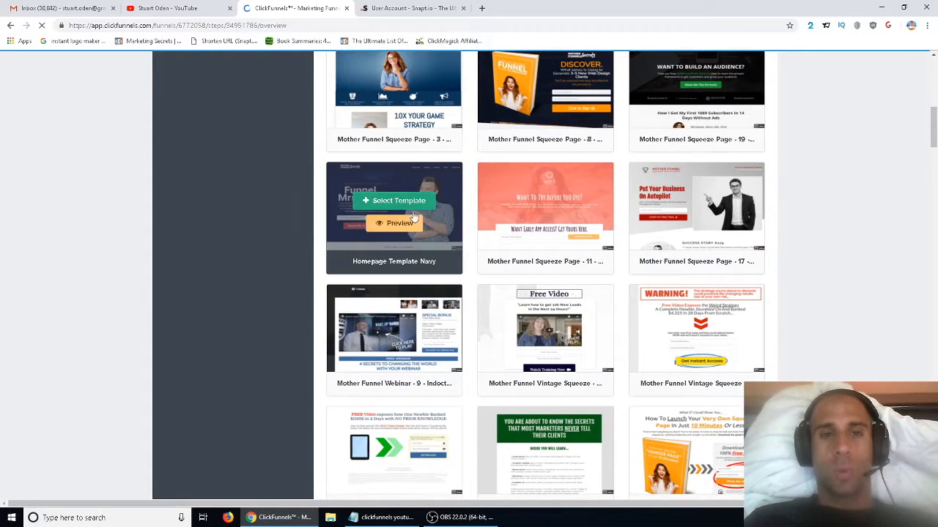
{"action": "scroll", "coordinate": [861, 252], "scroll_direction": "up", "scroll_amount": 1}
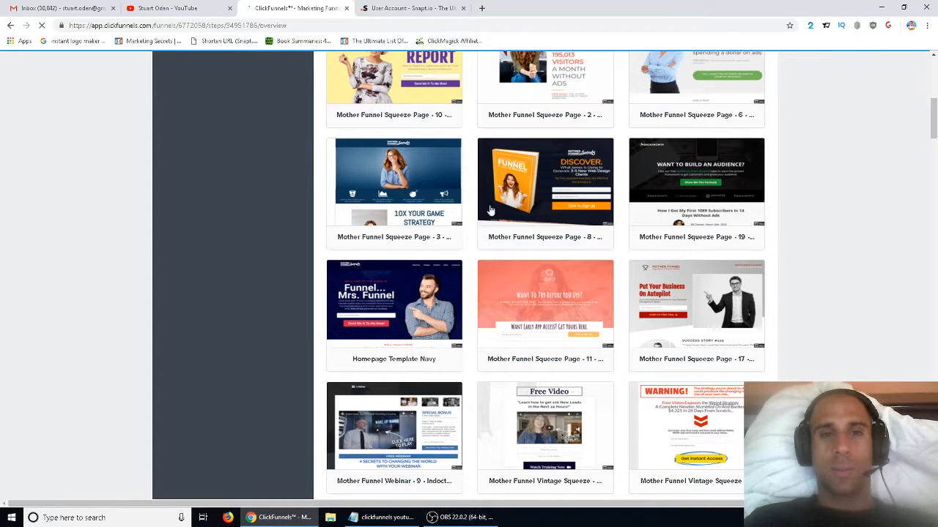
{"action": "mouse_move", "coordinate": [761, 212]}
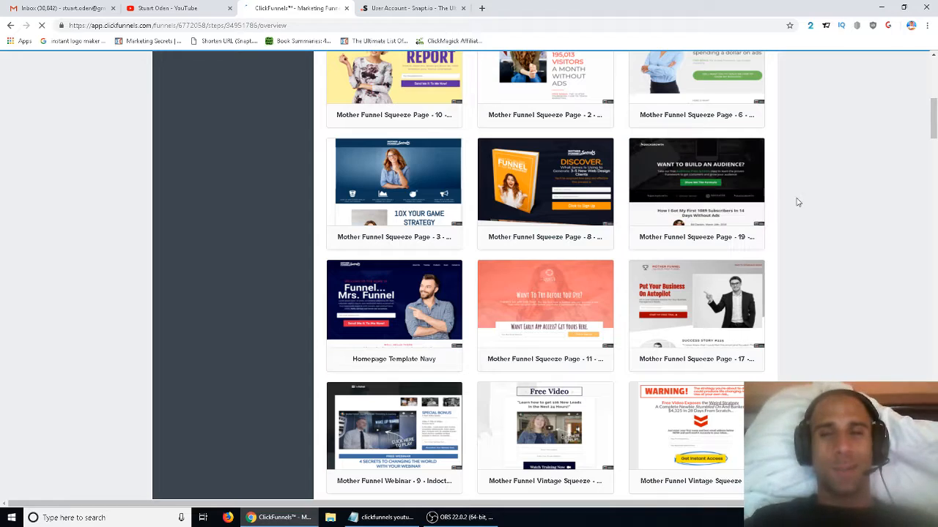
{"action": "mouse_move", "coordinate": [731, 308]}
{"action": "scroll", "coordinate": [821, 330], "scroll_direction": "up", "scroll_amount": 4}
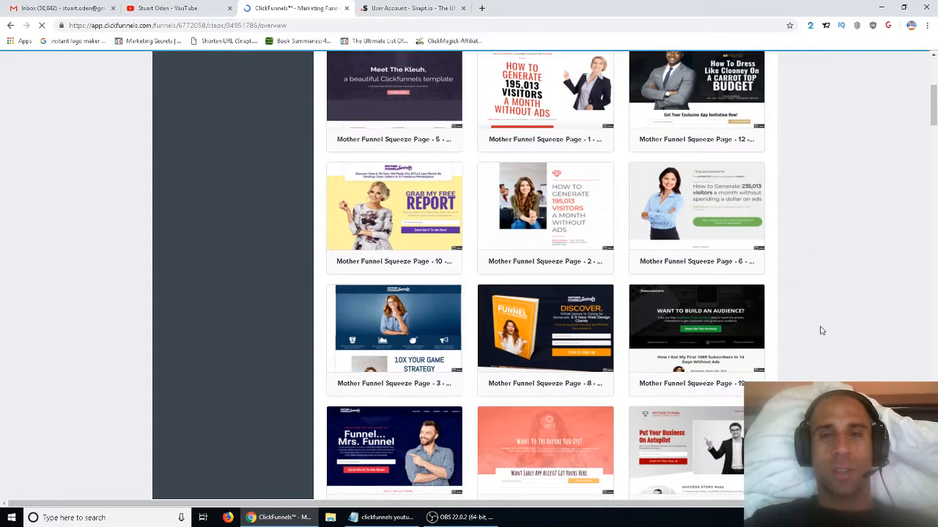
{"action": "scroll", "coordinate": [821, 331], "scroll_direction": "down", "scroll_amount": 7}
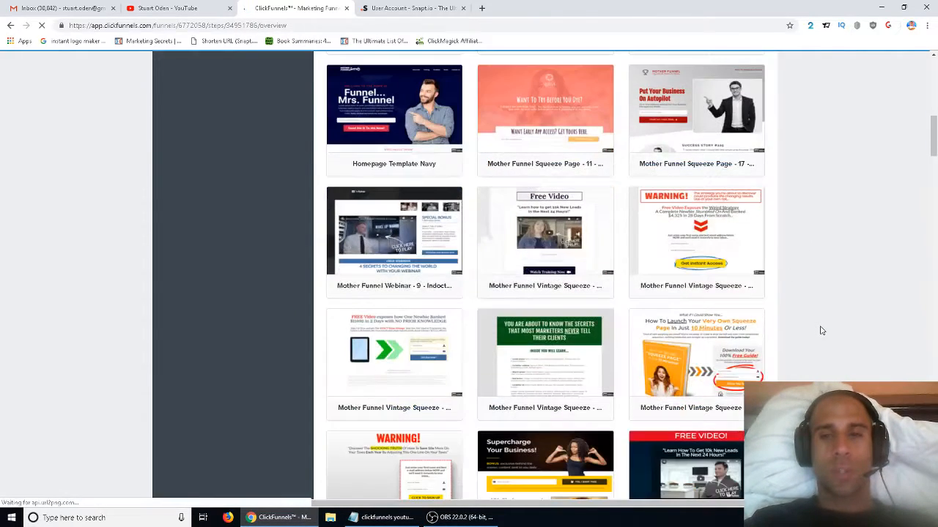
Step: Apply the Mother Funnel Vintage Squeeze template with the "WARNING!" banner to the Optin step and open its page for editing
{"action": "mouse_move", "coordinate": [720, 247]}
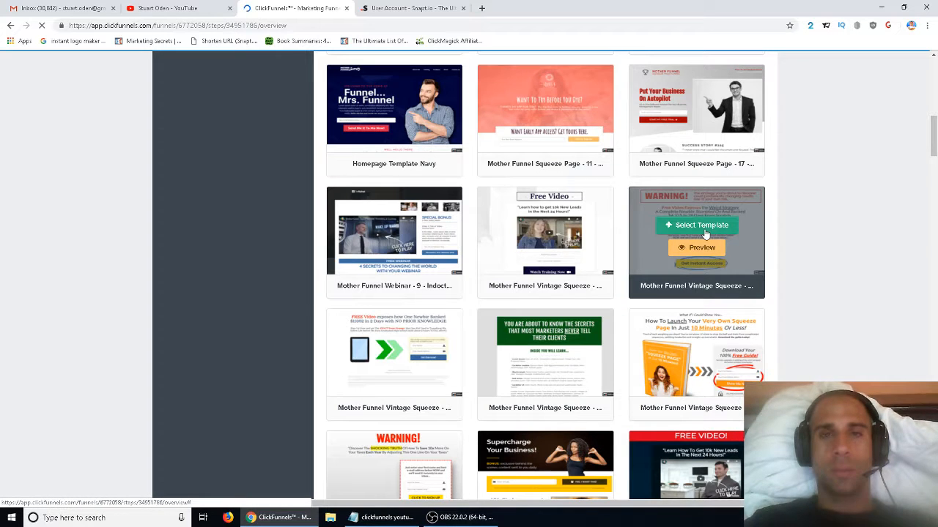
{"action": "left_click", "coordinate": [705, 227]}
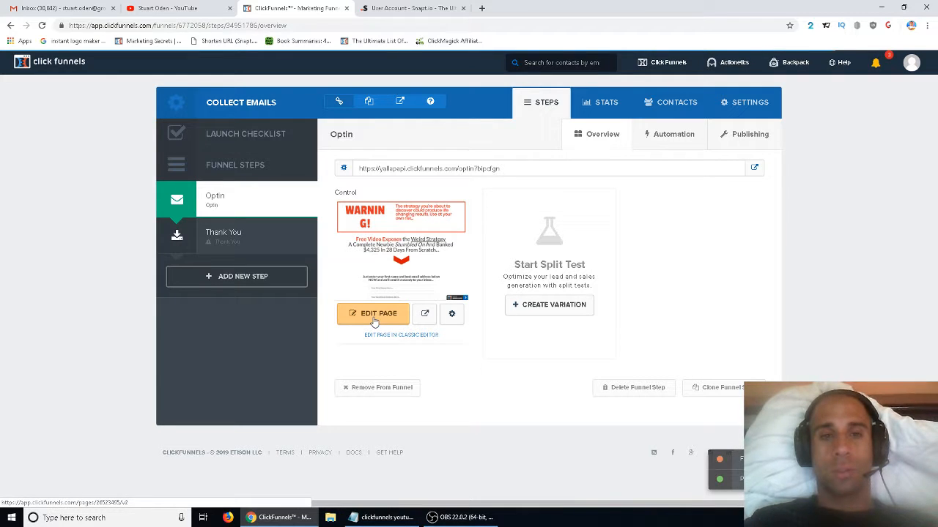
{"action": "left_click", "coordinate": [374, 320]}
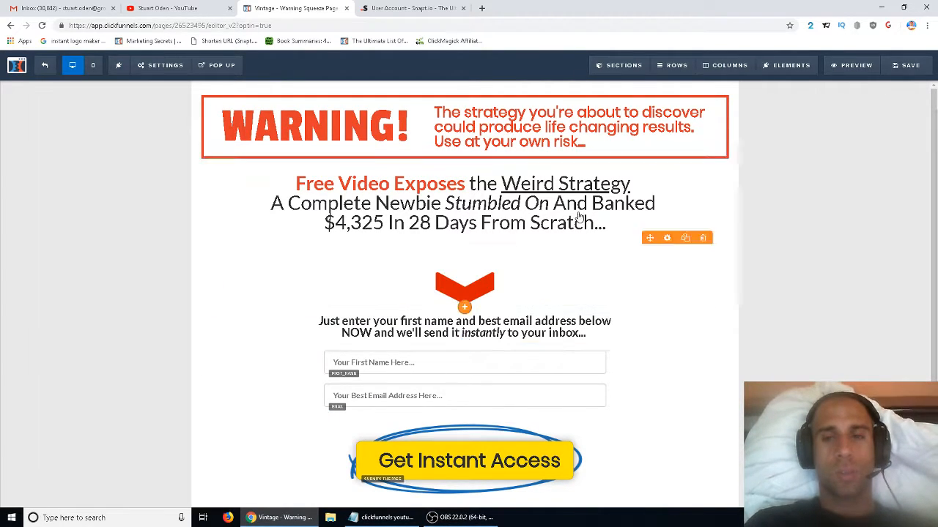
{"action": "left_click", "coordinate": [603, 188]}
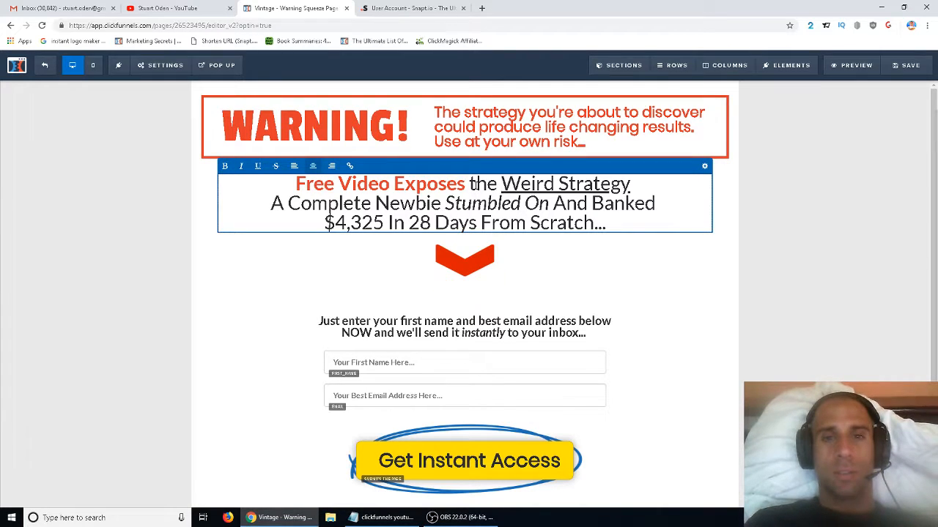
{"action": "left_click_drag", "start_coordinate": [477, 185], "coordinate": [471, 183]}
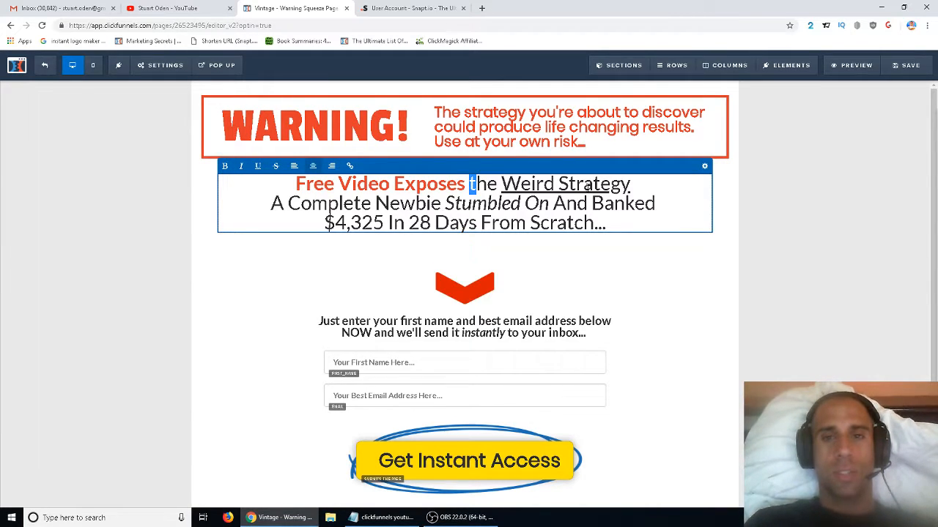
{"action": "left_click", "coordinate": [523, 224]}
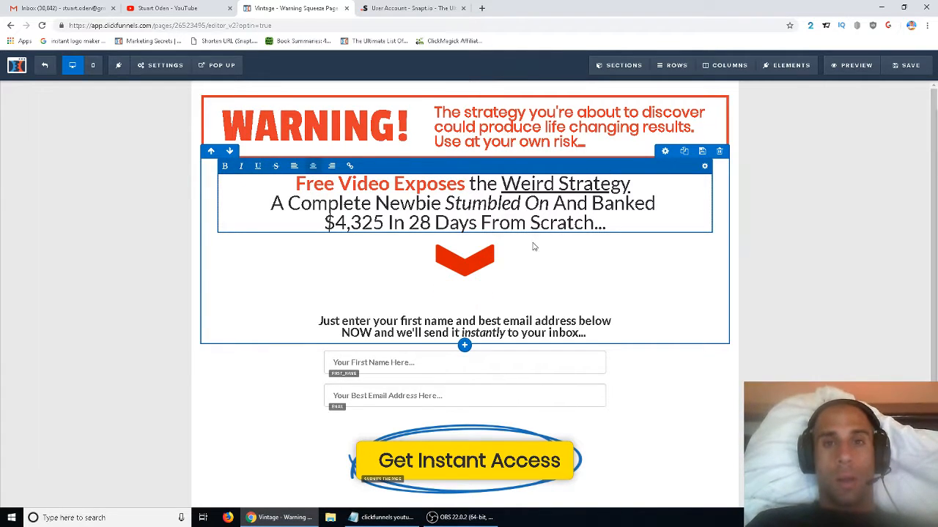
{"action": "left_click", "coordinate": [566, 128]}
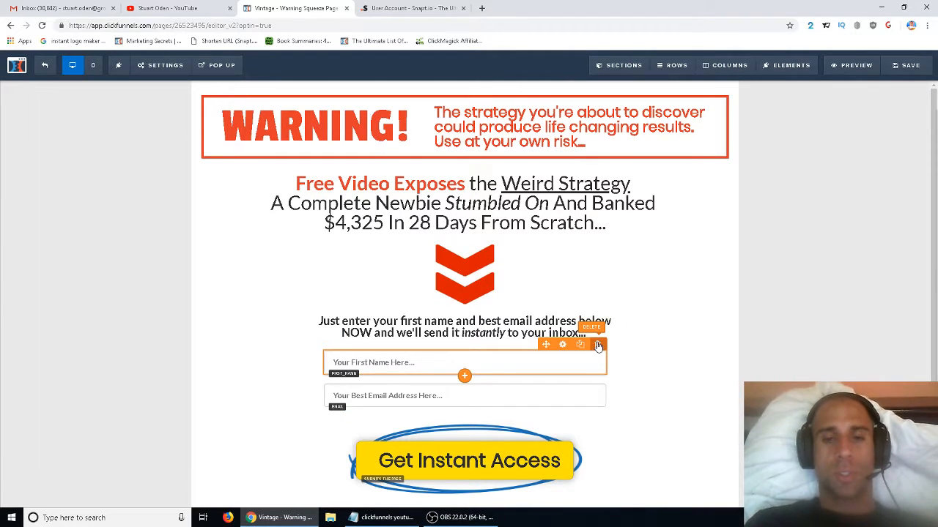
Step: Delete the first name input field from the optin form
{"action": "left_click", "coordinate": [598, 346]}
{"action": "left_click", "coordinate": [515, 78]}
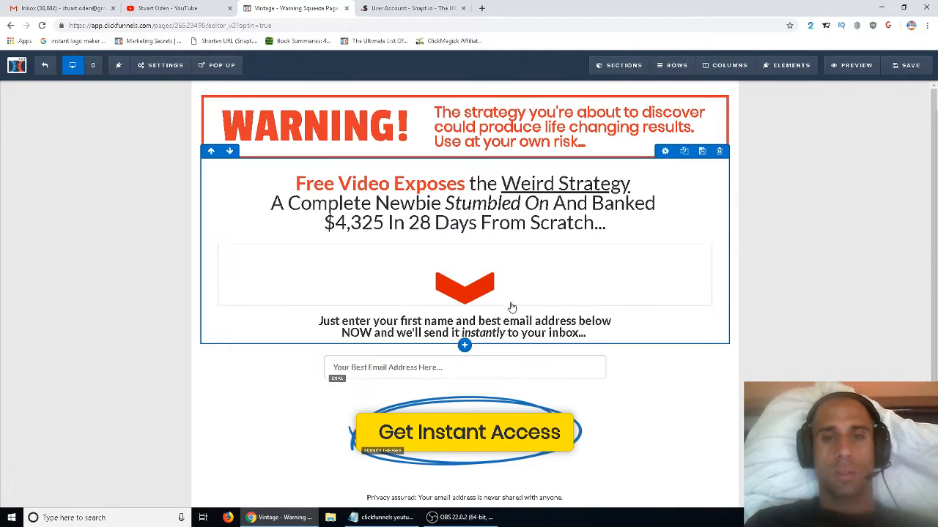
Step: Capitalize the word "the" before "Weird Strategy" in the headline so it reads "The"
{"action": "left_click", "coordinate": [520, 189]}
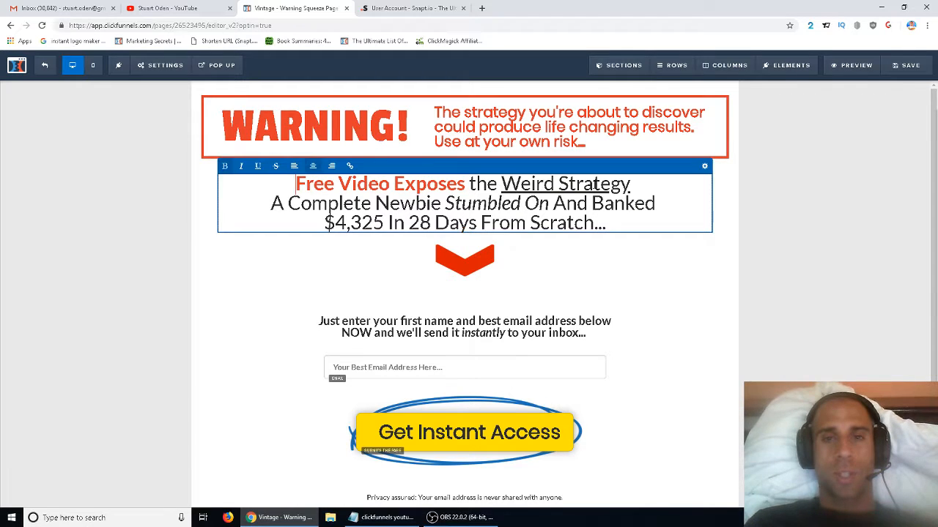
{"action": "left_click_drag", "start_coordinate": [469, 184], "coordinate": [476, 184]}
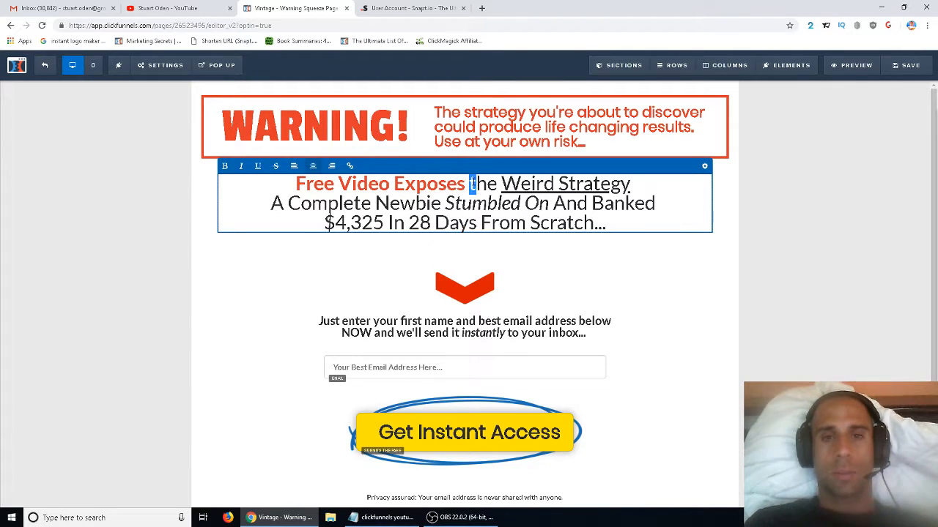
{"action": "type", "text": "T"}
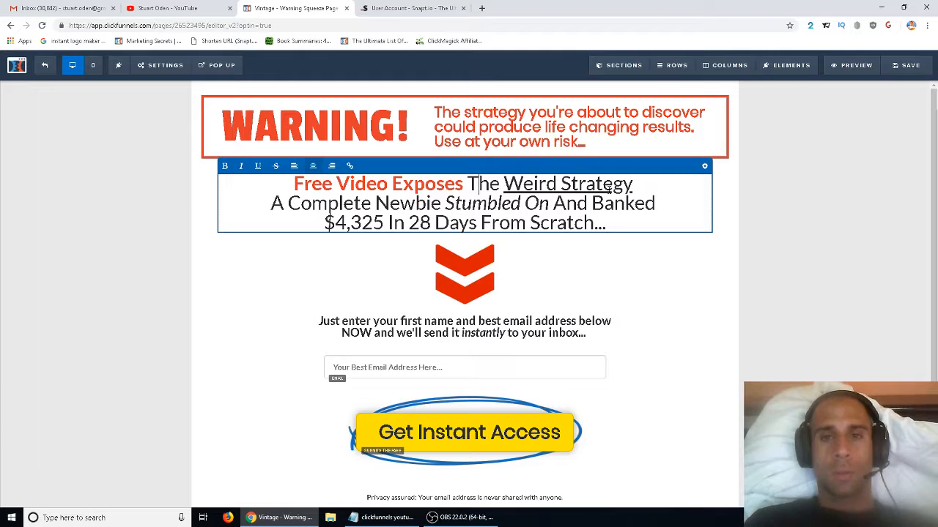
Step: Underline the whole word "Strategy" in the headline
{"action": "left_click_drag", "start_coordinate": [632, 184], "coordinate": [612, 185]}
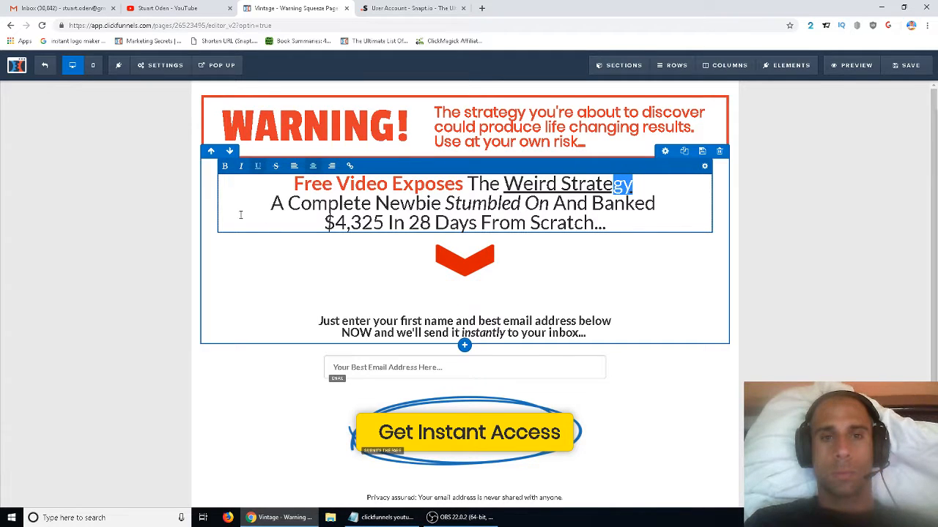
{"action": "left_click", "coordinate": [623, 185]}
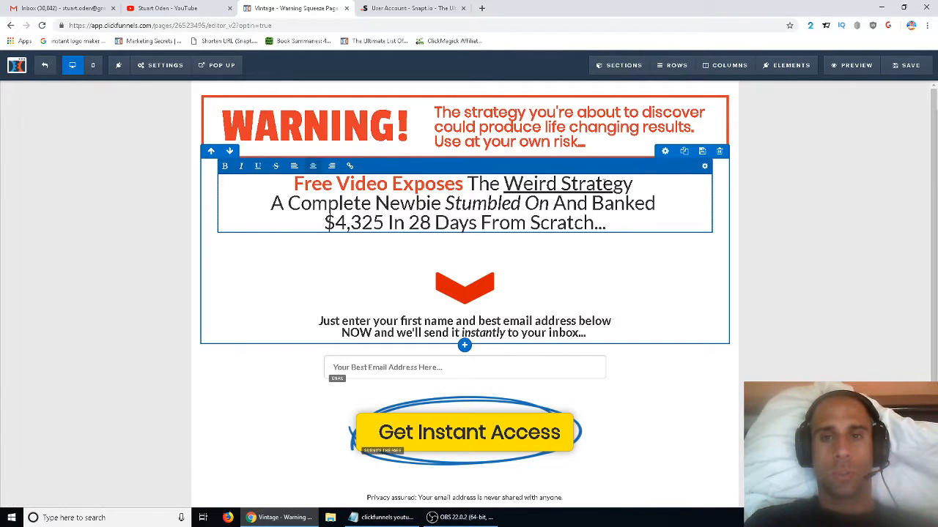
{"action": "double_click", "coordinate": [622, 184]}
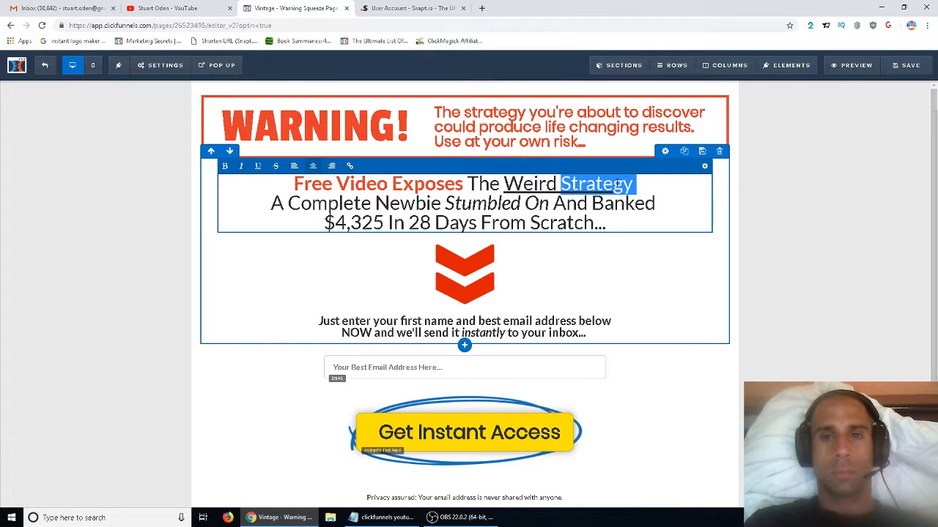
{"action": "left_click", "coordinate": [258, 168]}
{"action": "left_click", "coordinate": [258, 167]}
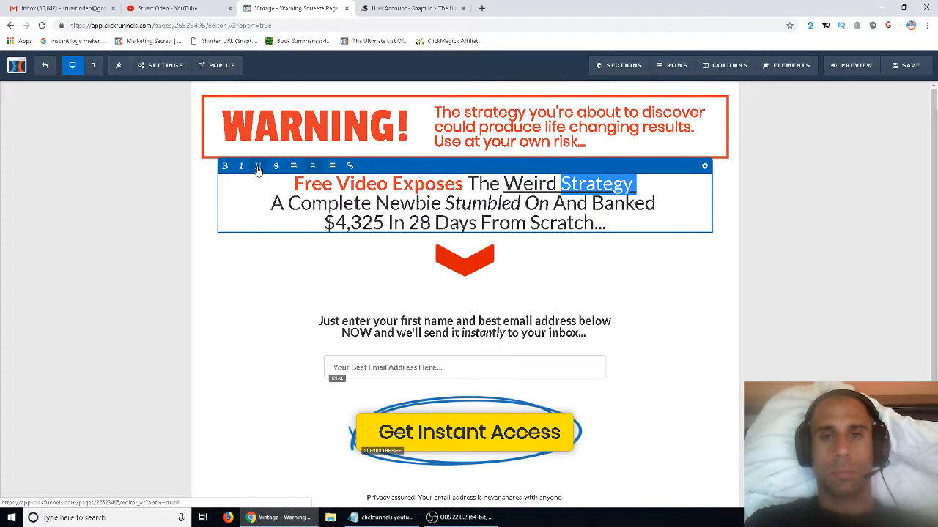
Step: Delete the trailing space after "Strategy" in the headline
{"action": "left_click", "coordinate": [616, 230]}
{"action": "left_click", "coordinate": [659, 208]}
{"action": "left_click", "coordinate": [645, 187]}
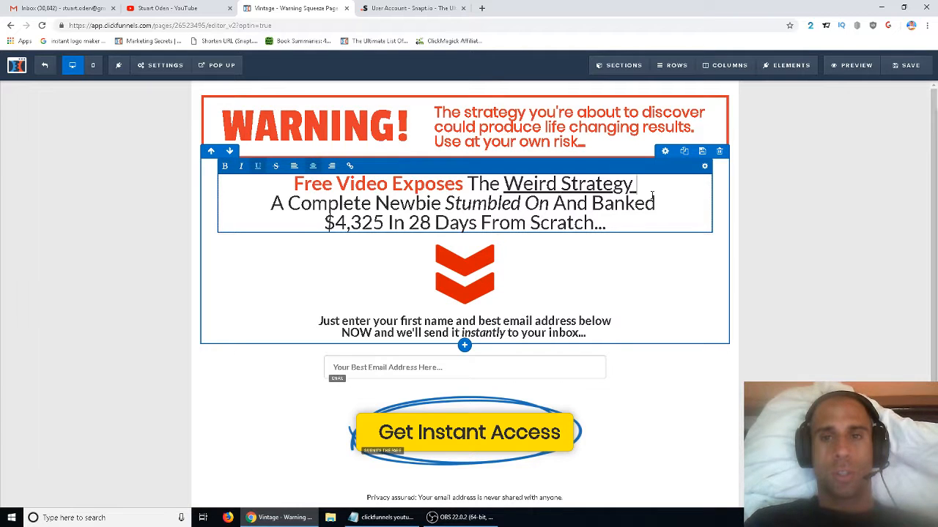
{"action": "key", "text": "BackSpace"}
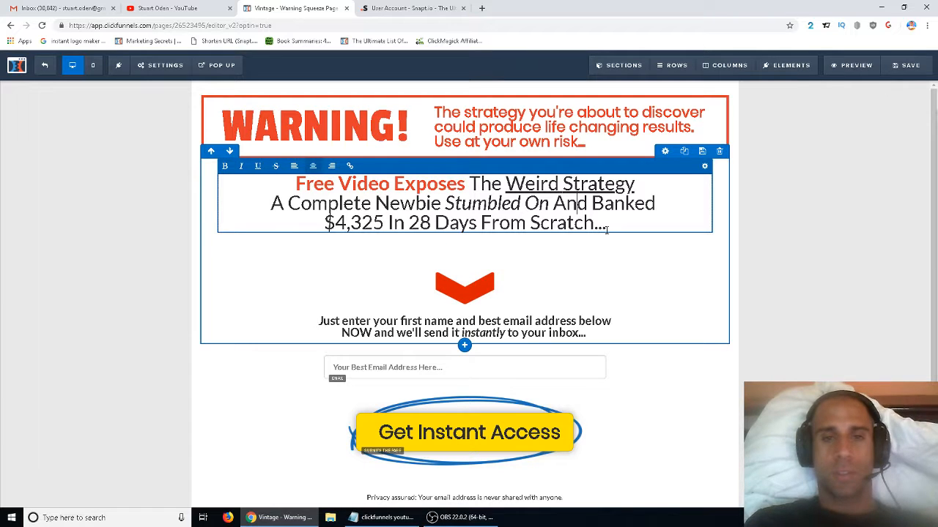
{"action": "left_click", "coordinate": [538, 205]}
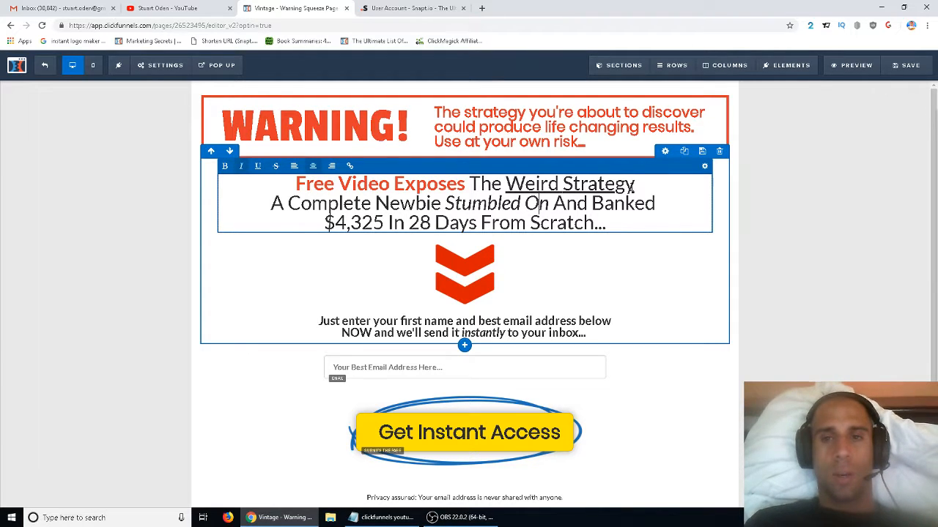
{"action": "left_click_drag", "start_coordinate": [634, 185], "coordinate": [625, 186]}
{"action": "key", "text": "Right"}
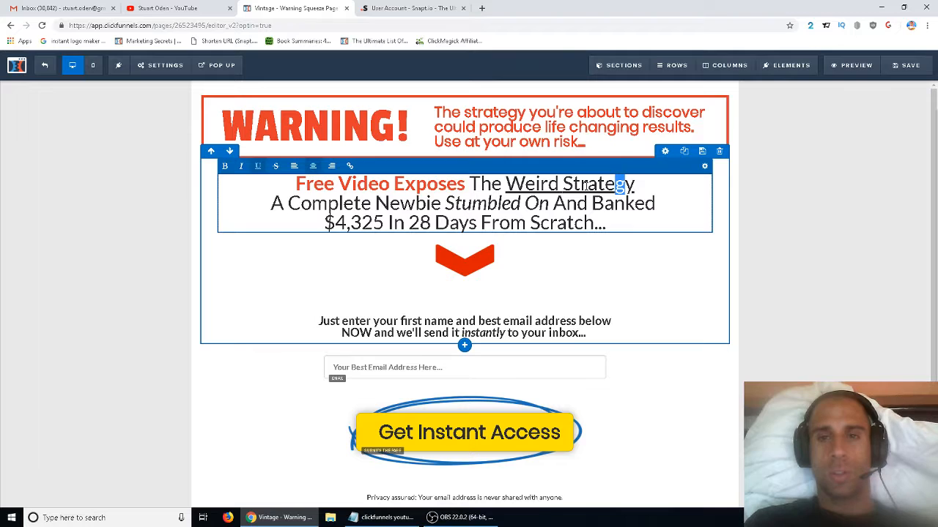
Step: Try italics and underlining on the words "Weird Strategy" in the headline, leaving them with neither format
{"action": "left_click_drag", "start_coordinate": [506, 183], "coordinate": [637, 183]}
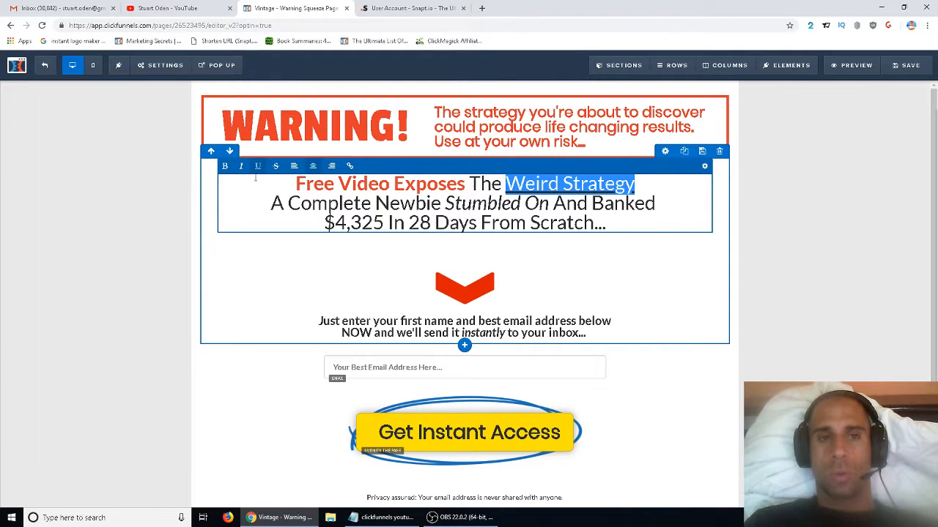
{"action": "left_click", "coordinate": [386, 215]}
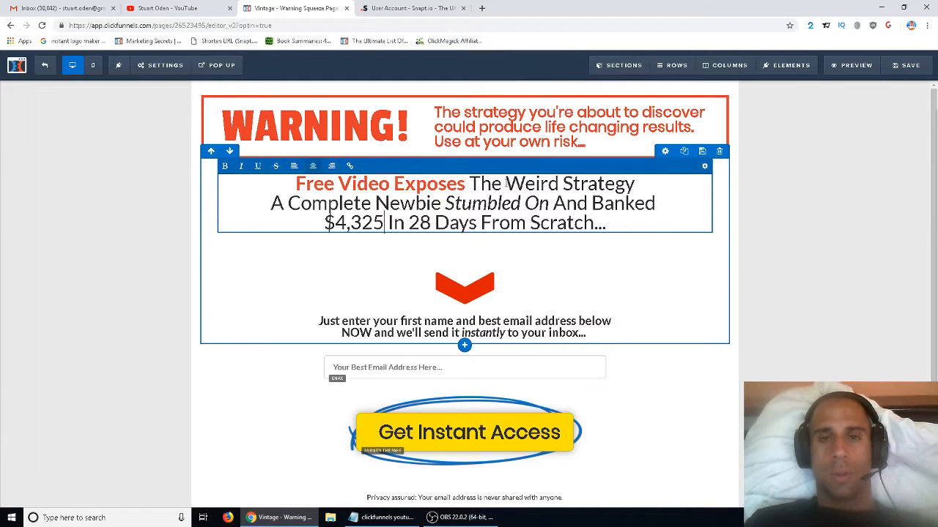
{"action": "left_click_drag", "start_coordinate": [506, 184], "coordinate": [630, 180]}
{"action": "left_click", "coordinate": [241, 166]}
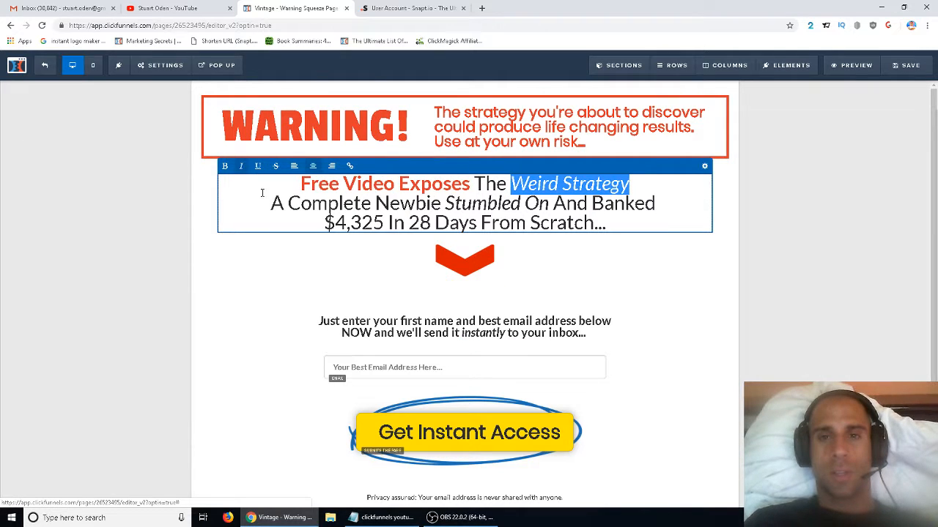
{"action": "left_click", "coordinate": [241, 166]}
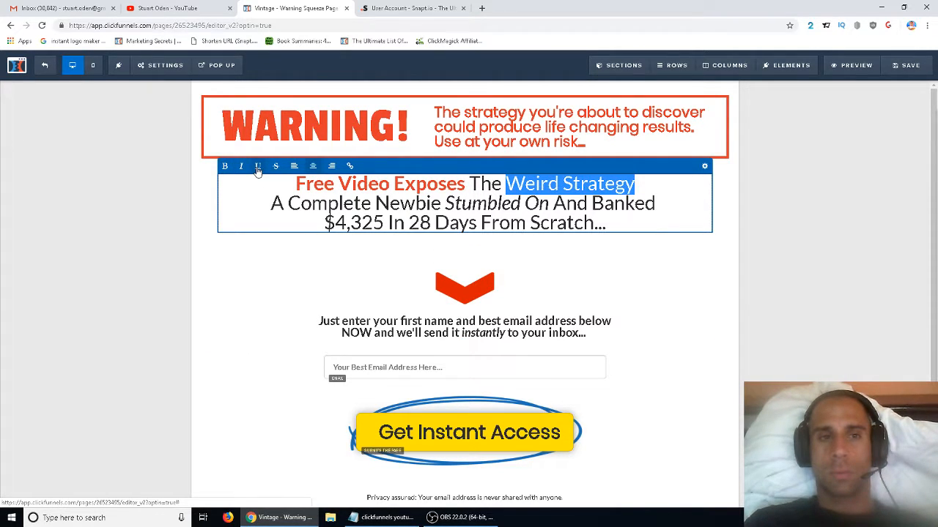
{"action": "left_click", "coordinate": [257, 165]}
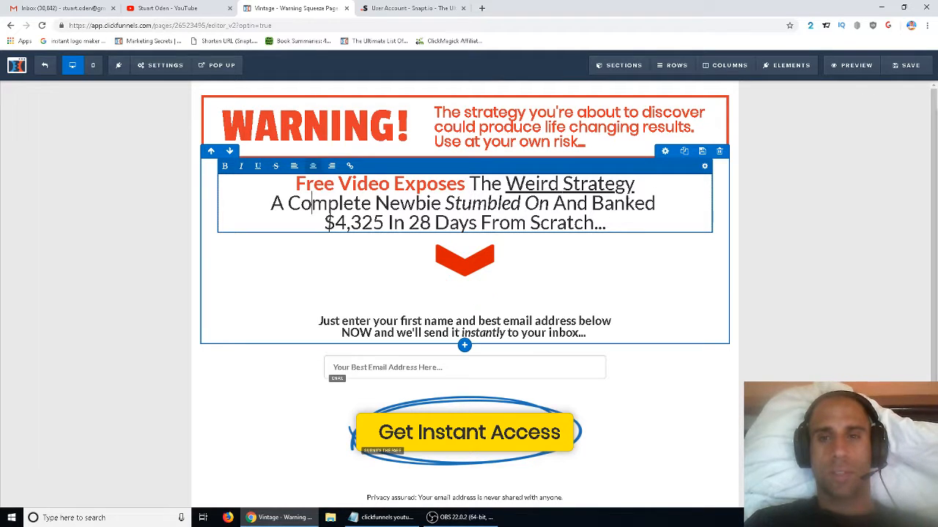
{"action": "left_click_drag", "start_coordinate": [634, 184], "coordinate": [504, 184]}
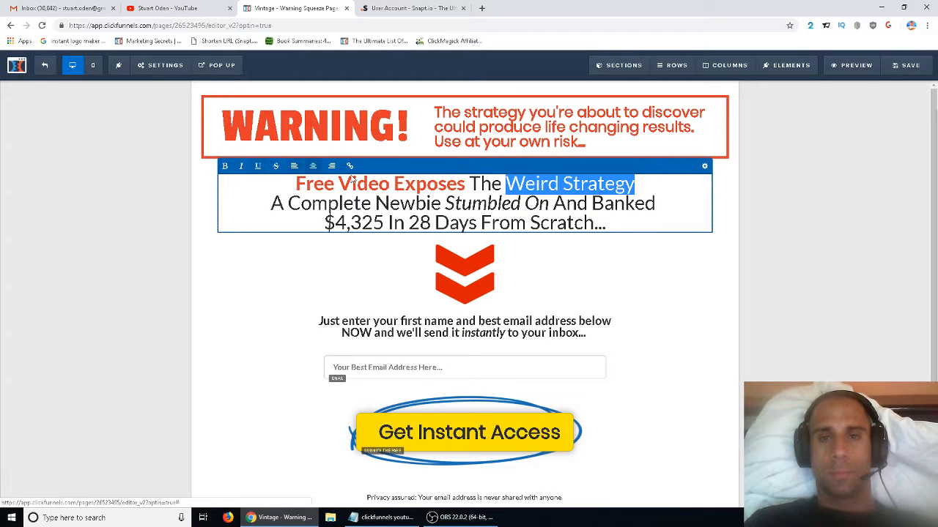
{"action": "left_click", "coordinate": [624, 202]}
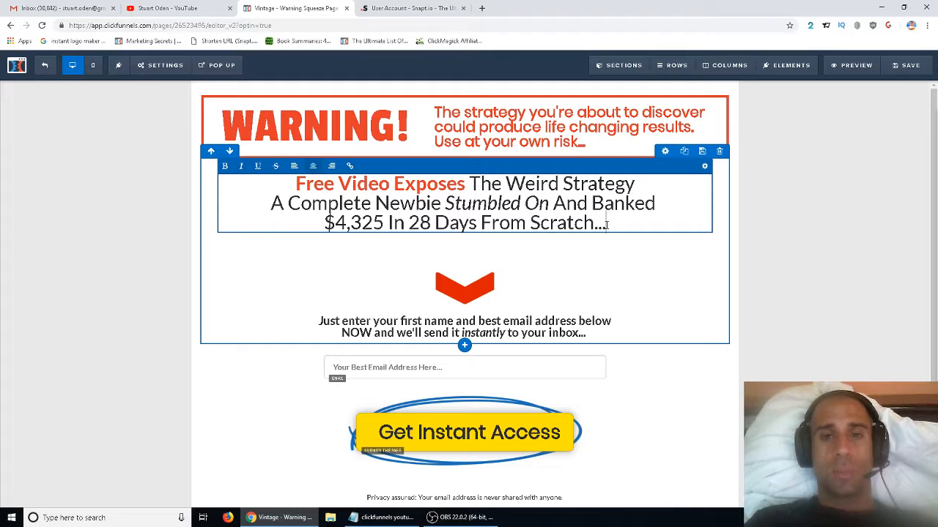
{"action": "left_click_drag", "start_coordinate": [606, 225], "coordinate": [293, 185]}
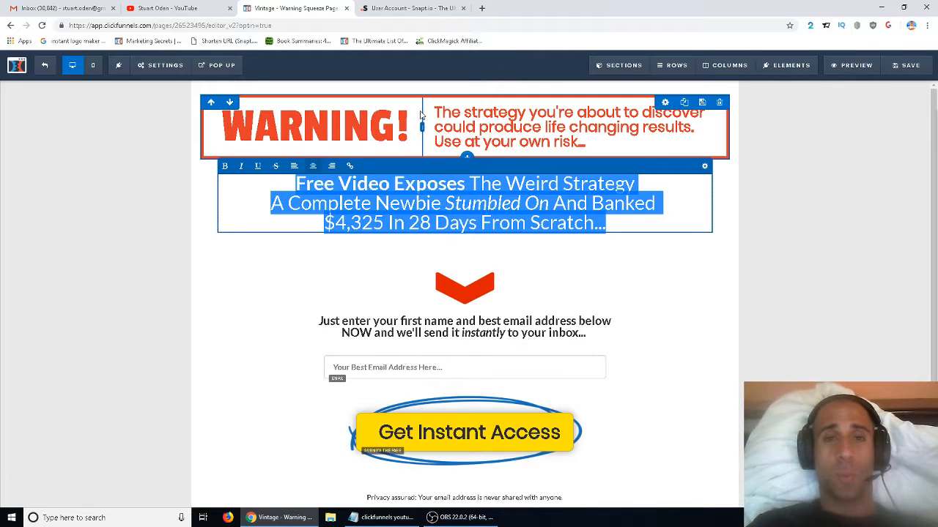
{"action": "left_click", "coordinate": [503, 130]}
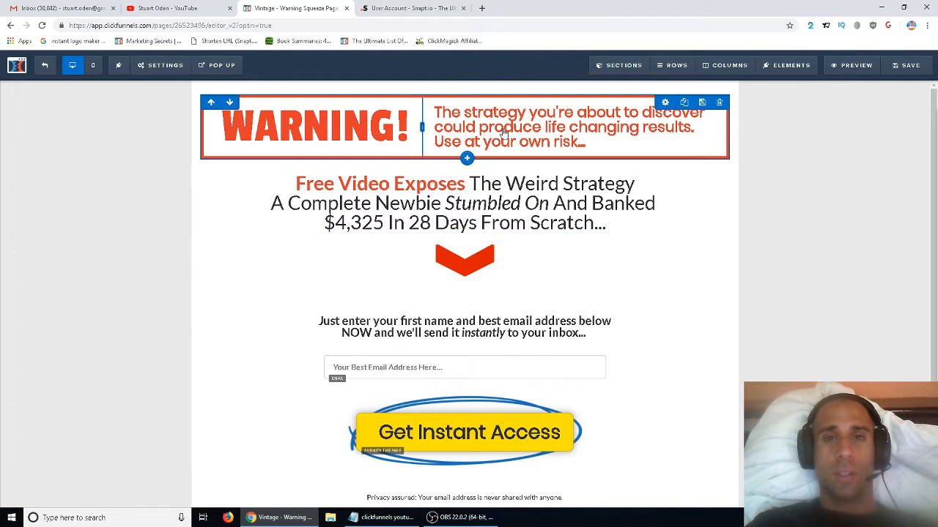
{"action": "left_click", "coordinate": [564, 151]}
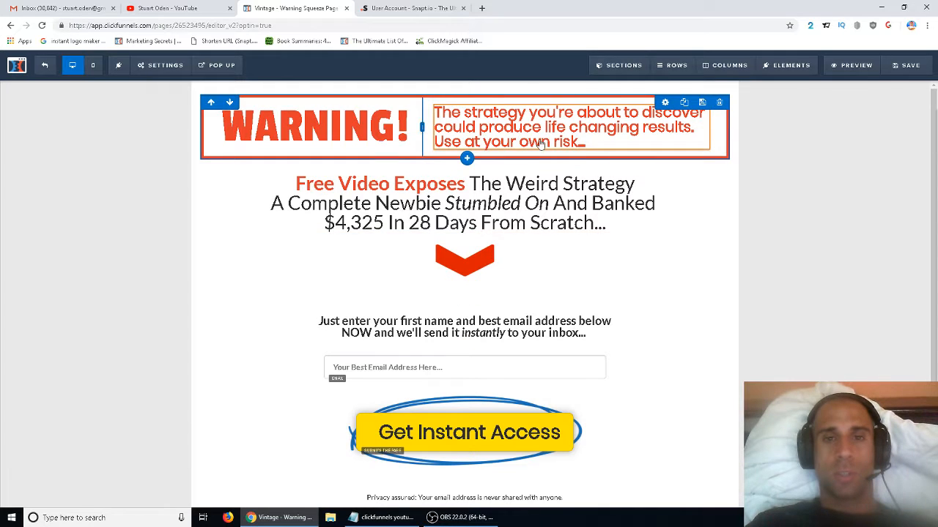
Step: Replace the headline with "Are you already using an effective strategy to generate thousands of dollars per day in new revenue?"
{"action": "left_click", "coordinate": [623, 219]}
{"action": "left_click_drag", "start_coordinate": [623, 220], "coordinate": [295, 185]}
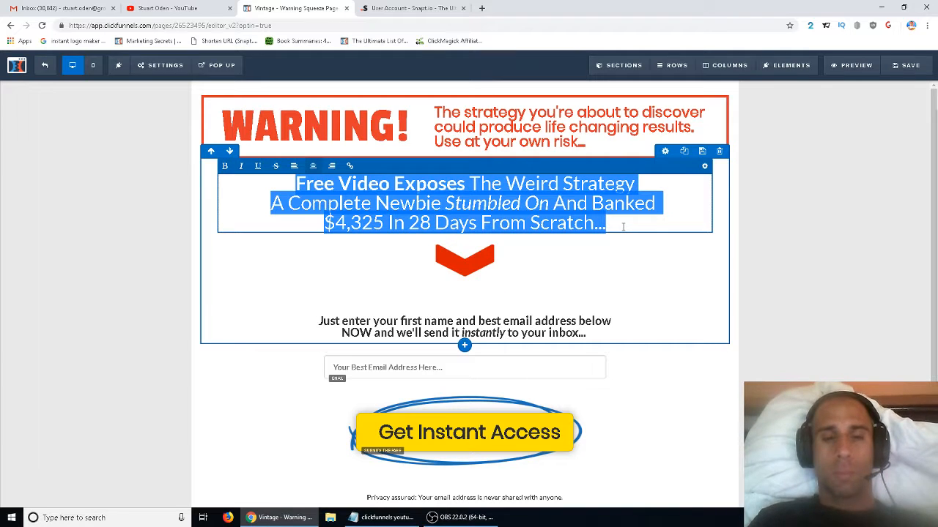
{"action": "type", "text": "Are you alread"}
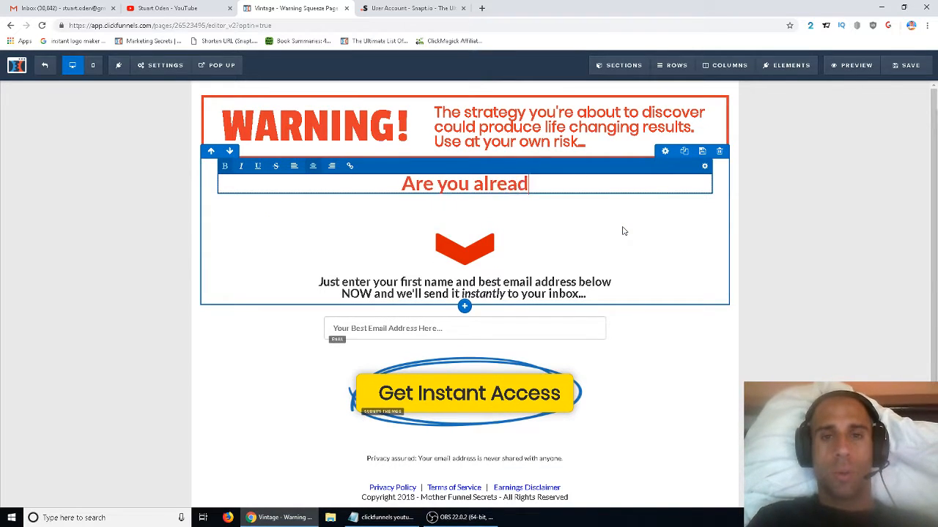
{"action": "type", "text": "y using "}
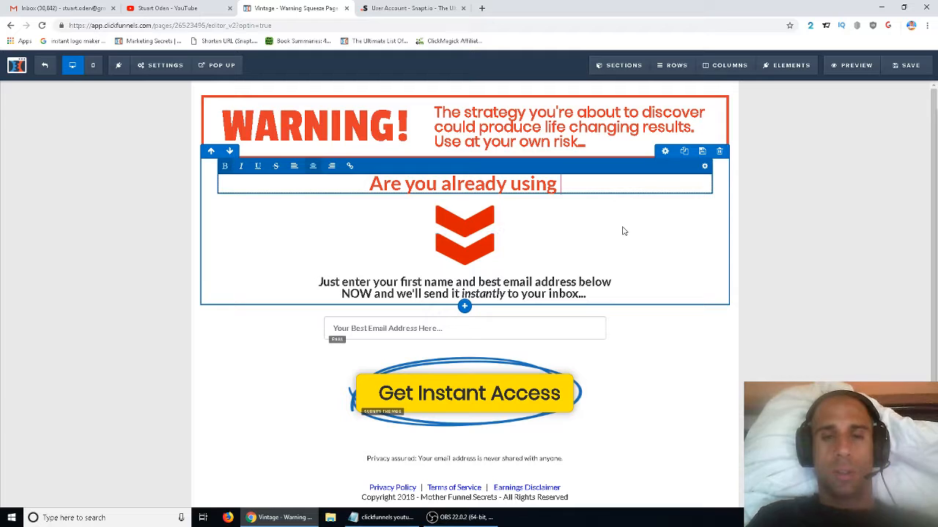
{"action": "type", "text": "a high level"}
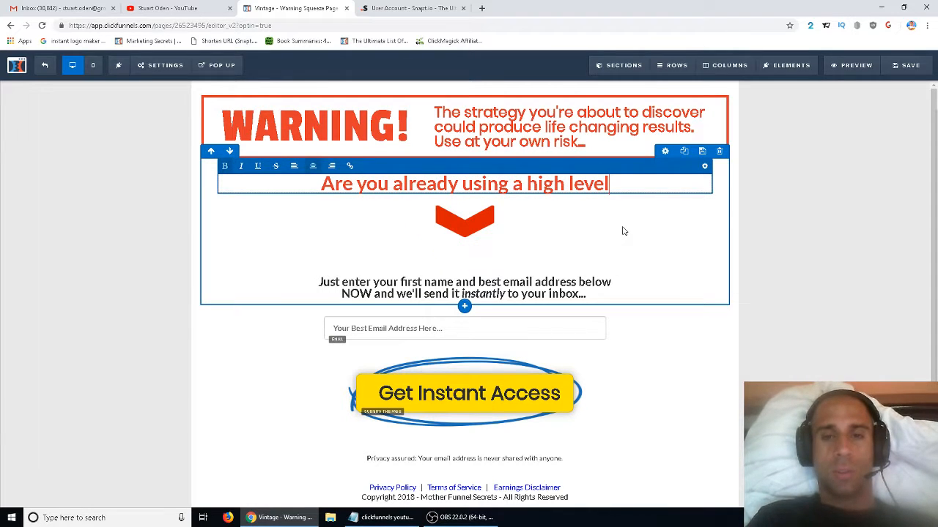
{"action": "key", "text": "BackSpace"}
{"action": "key", "text": "BackSpace"}
{"action": "key", "text": "BackSpace"}
{"action": "key", "text": "BackSpace"}
{"action": "key", "text": "BackSpace"}
{"action": "key", "text": "BackSpace"}
{"action": "key", "text": "BackSpace"}
{"action": "key", "text": "BackSpace"}
{"action": "key", "text": "BackSpace"}
{"action": "key", "text": "BackSpace"}
{"action": "key", "text": "BackSpace"}
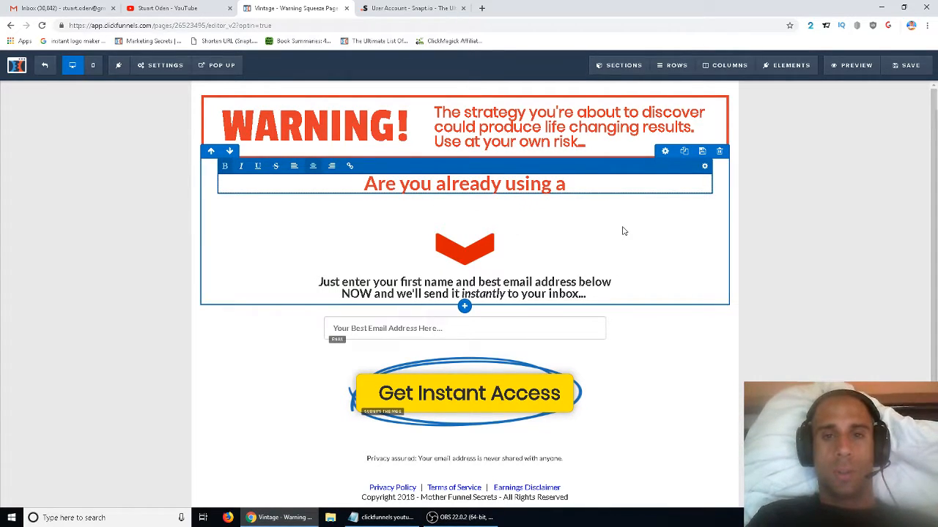
{"action": "type", "text": "n effective sr"}
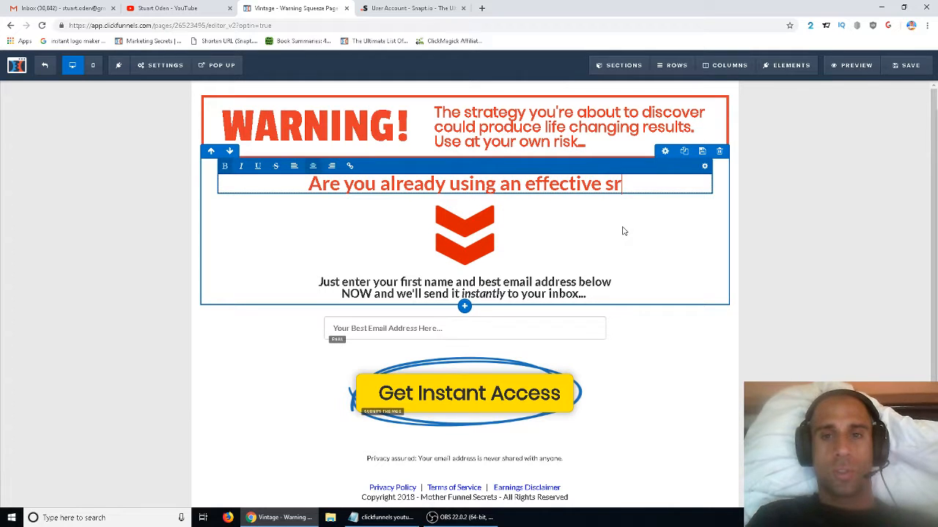
{"action": "key", "text": "BackSpace"}
{"action": "type", "text": "trategy to generat"}
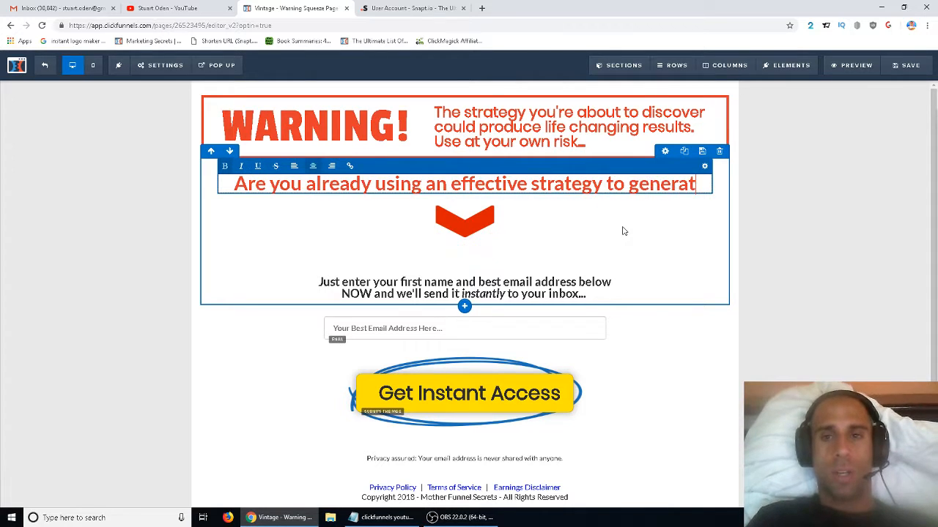
{"action": "type", "text": "e thousands of"}
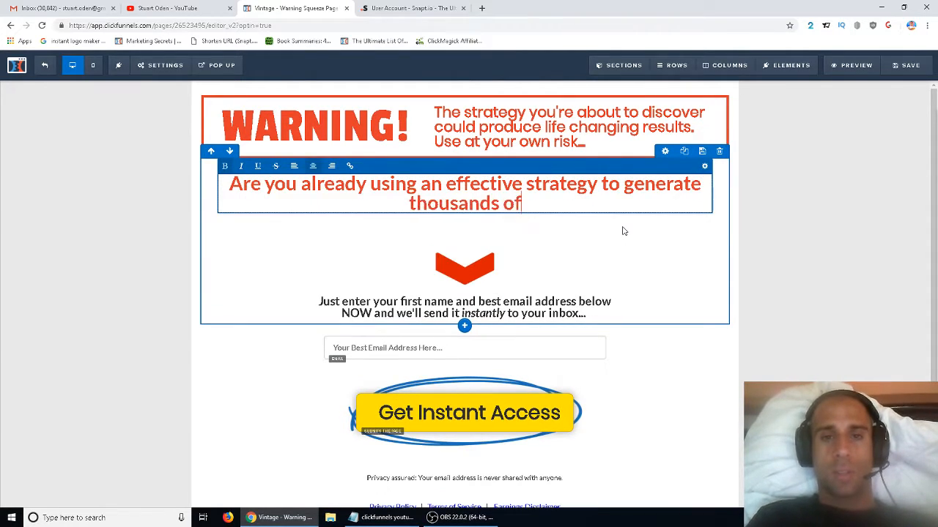
{"action": "type", "text": " dollars pe"}
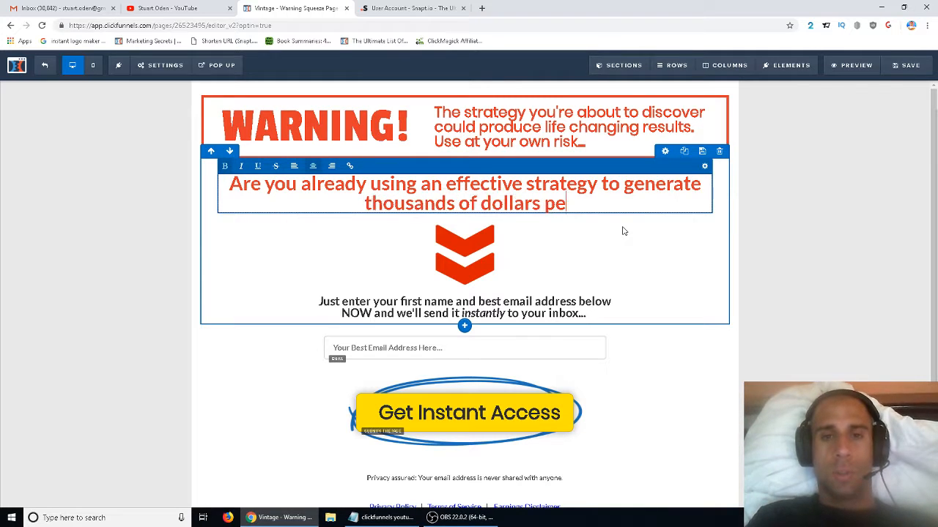
{"action": "type", "text": "r day in e"}
{"action": "key", "text": "BackSpace"}
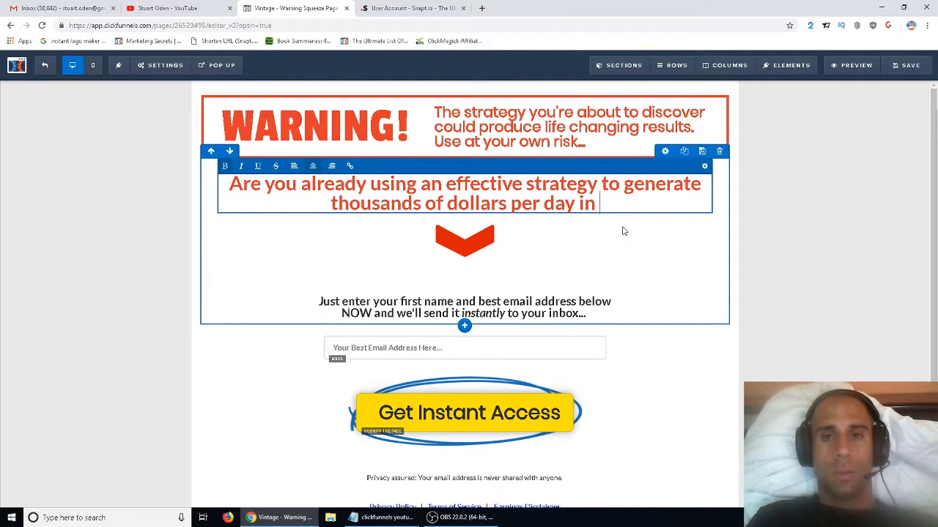
{"action": "type", "text": "new revenue?"}
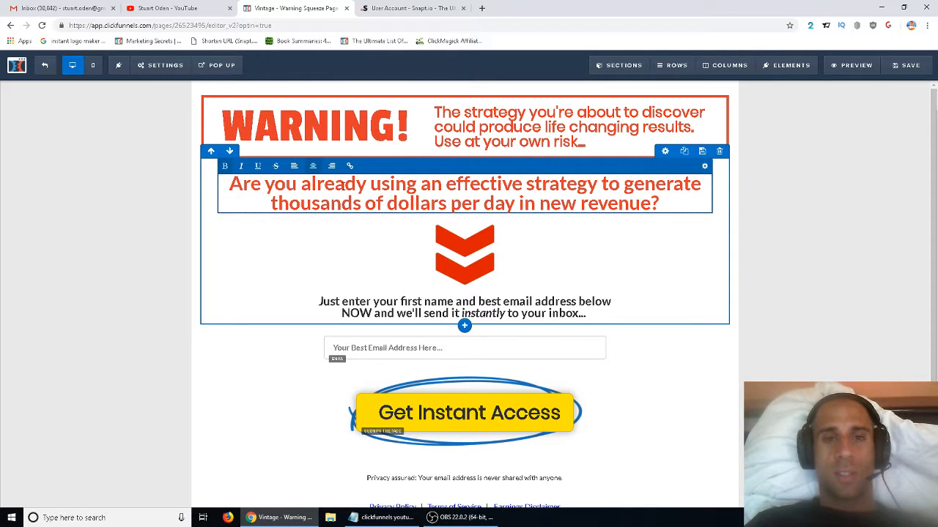
{"action": "left_click_drag", "start_coordinate": [229, 183], "coordinate": [671, 202]}
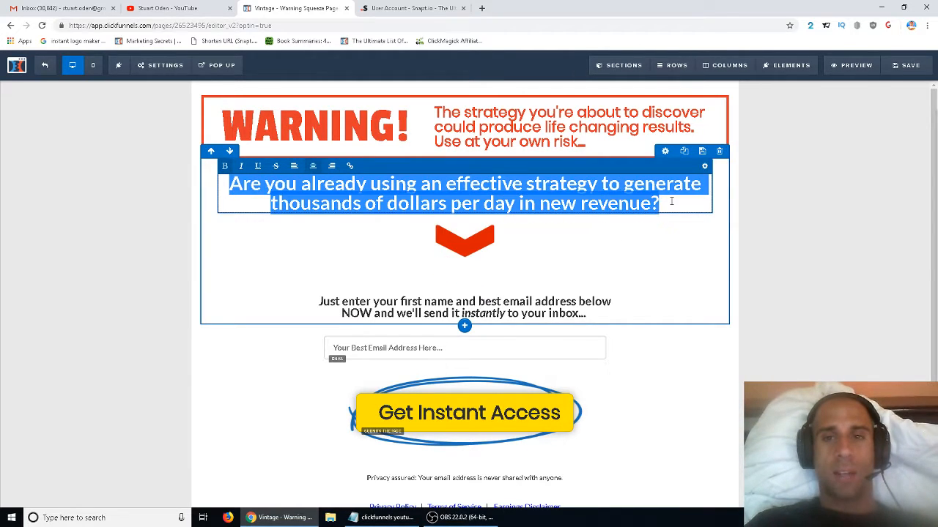
{"action": "left_click", "coordinate": [652, 196]}
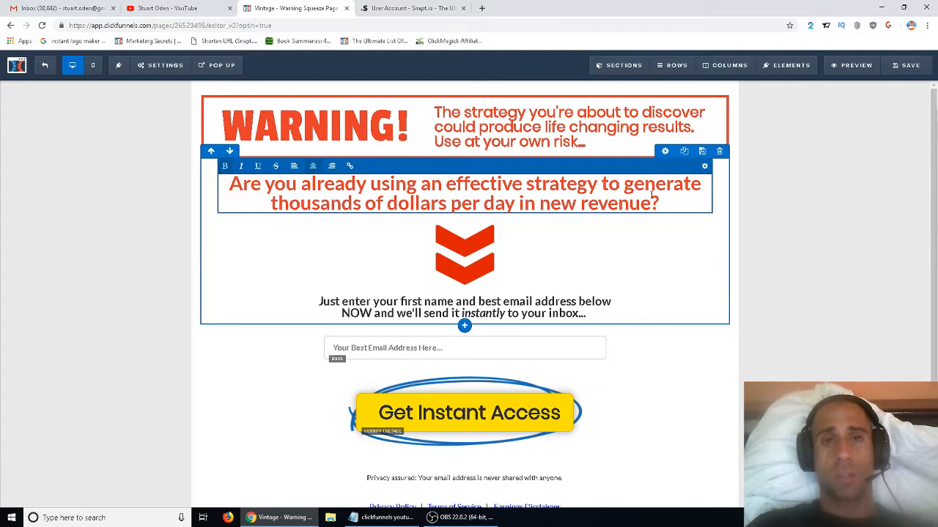
{"action": "left_click", "coordinate": [875, 203]}
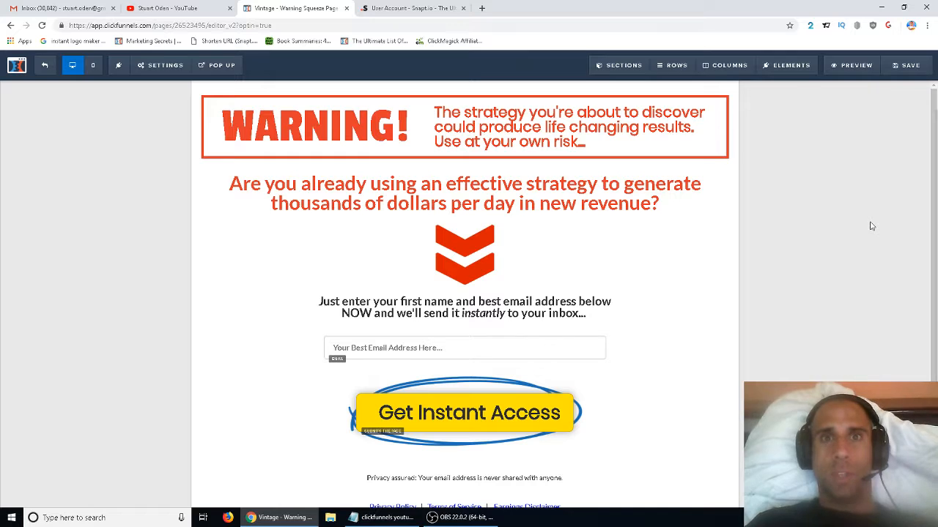
Step: Replace the headline with "Have you given up on trying different methods for generating thousands of dollars in new revenue every day?"
{"action": "triple_click", "coordinate": [538, 195]}
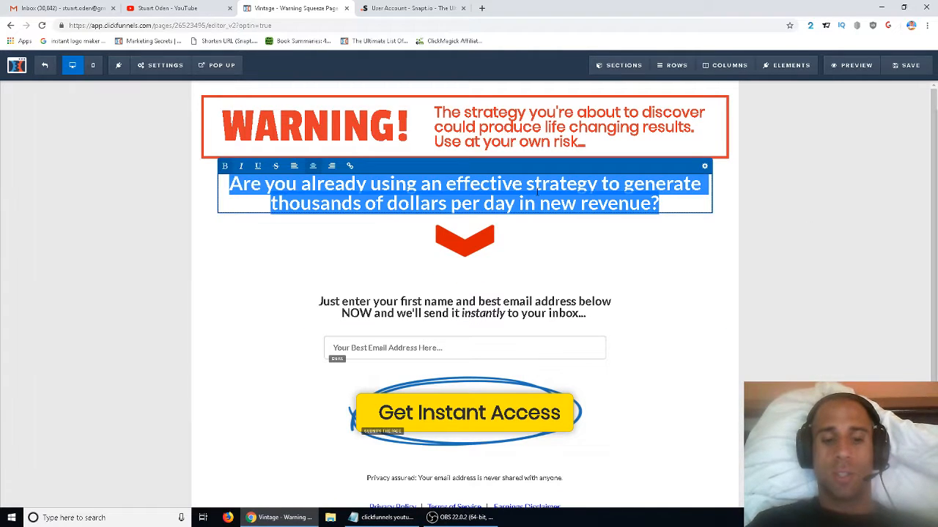
{"action": "type", "text": "Have you given up"}
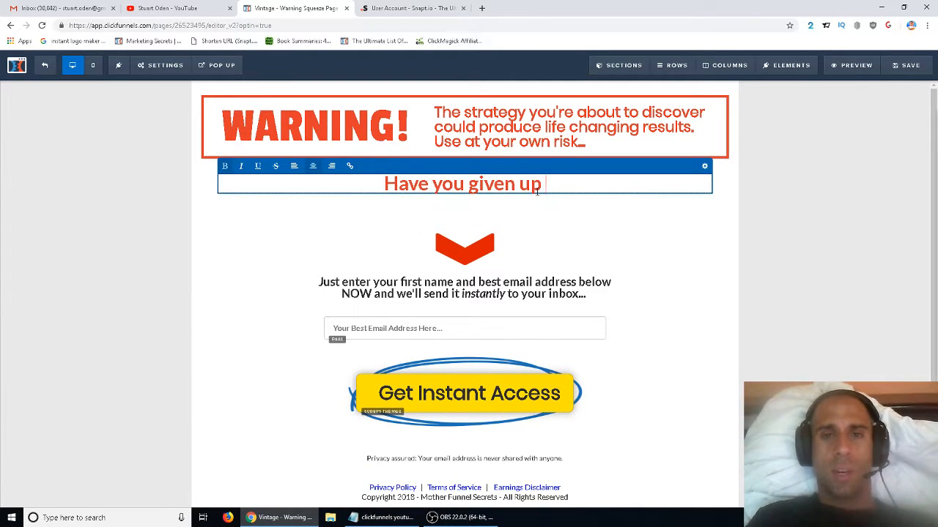
{"action": "type", "text": " on"}
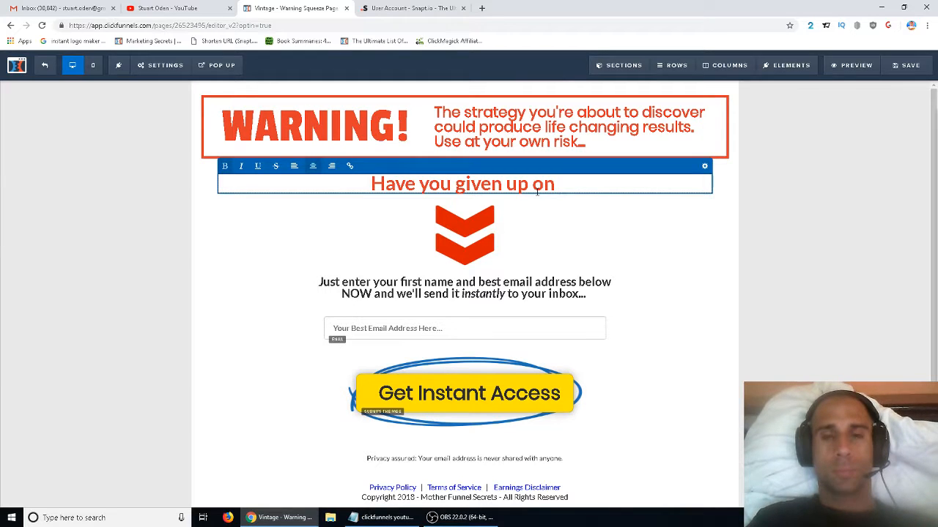
{"action": "type", "text": "trying dif"}
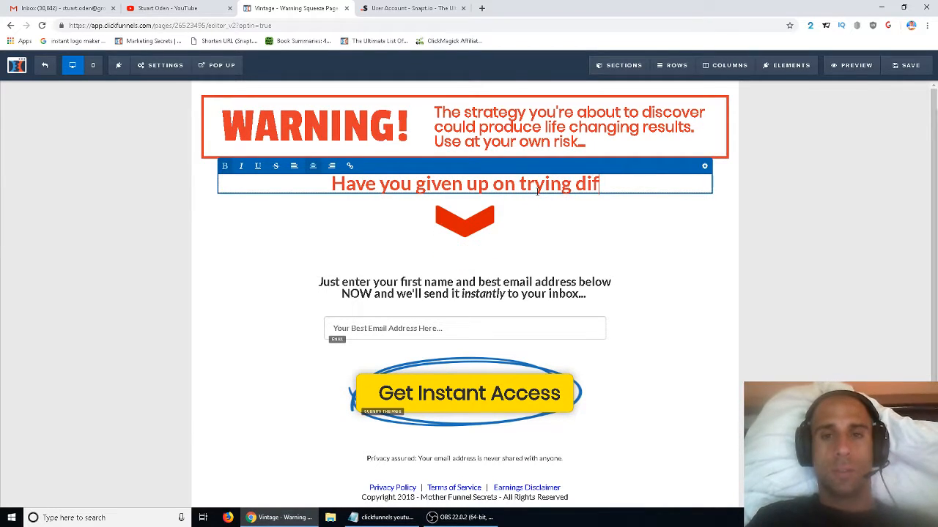
{"action": "type", "text": "ferent methods "}
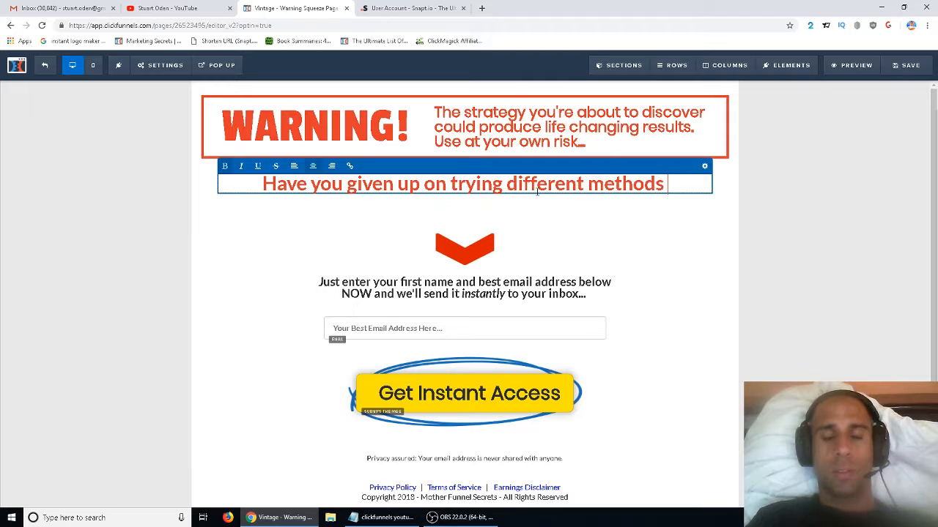
{"action": "type", "text": "for generating "}
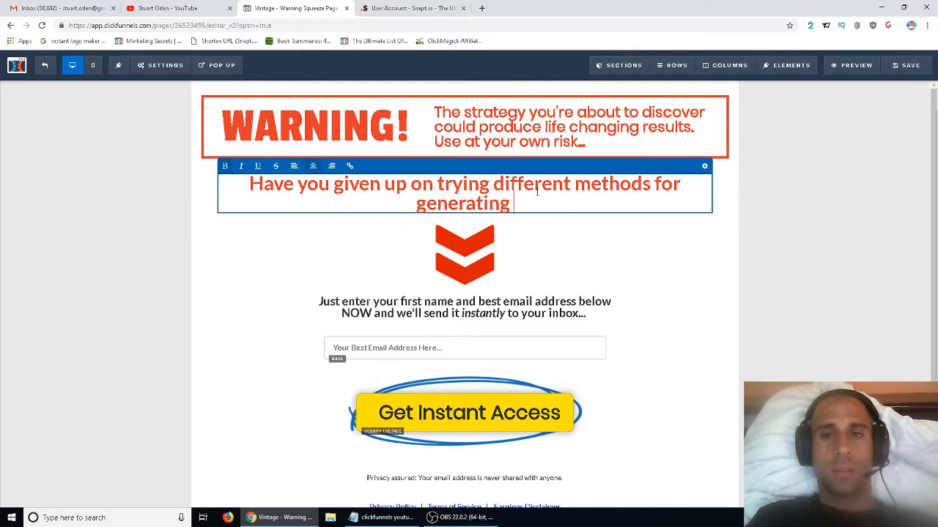
{"action": "type", "text": "thousands of dollars i"}
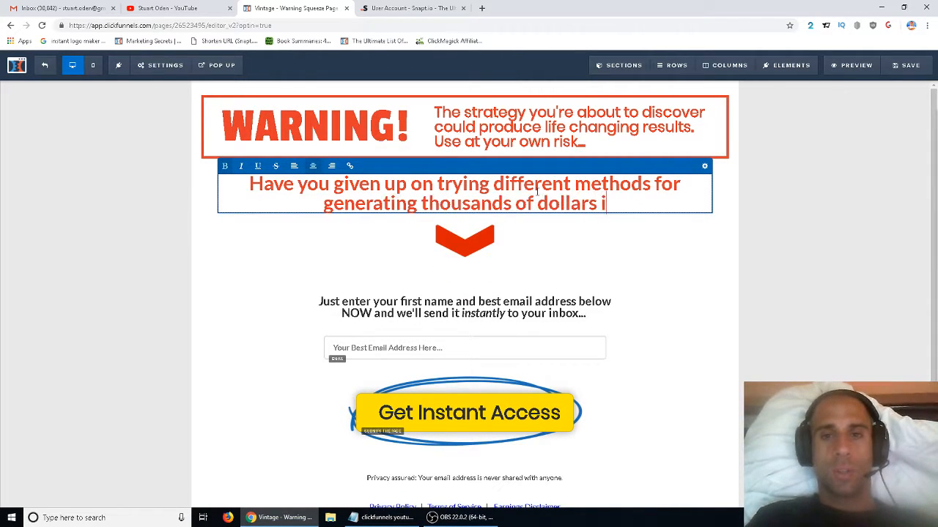
{"action": "type", "text": "n newrevenu"}
{"action": "key", "text": "BackSpace"}
{"action": "key", "text": "BackSpace"}
{"action": "key", "text": "BackSpace"}
{"action": "key", "text": "BackSpace"}
{"action": "key", "text": "BackSpace"}
{"action": "key", "text": "BackSpace"}
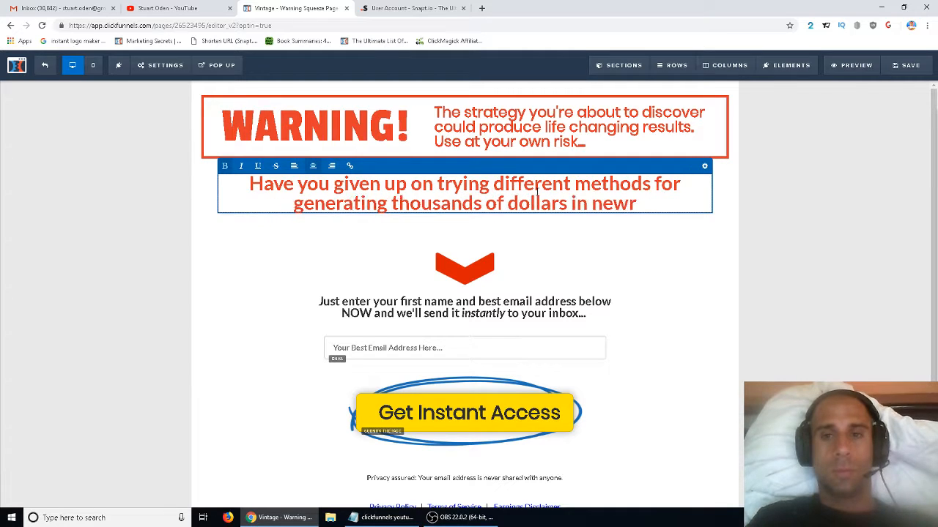
{"action": "type", "text": "revenue"}
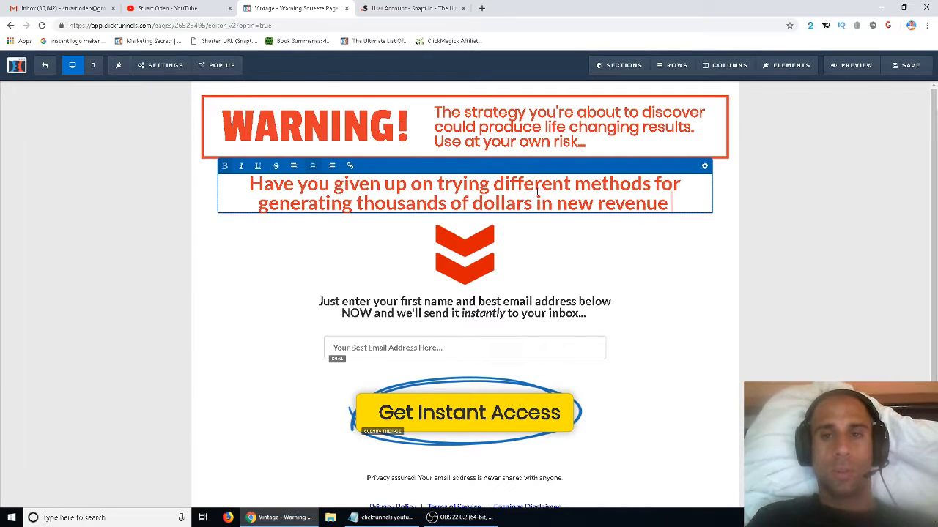
{"action": "type", "text": " every day?"}
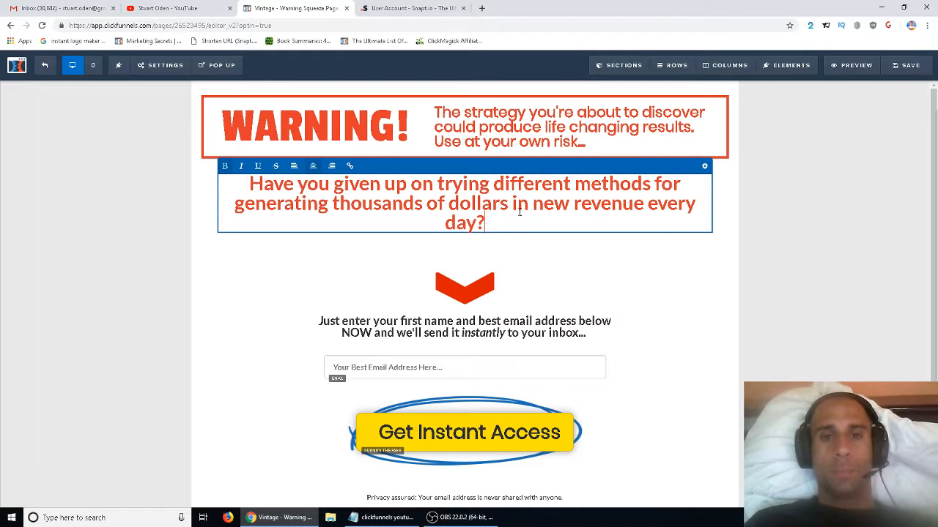
{"action": "left_click_drag", "start_coordinate": [334, 184], "coordinate": [662, 186]}
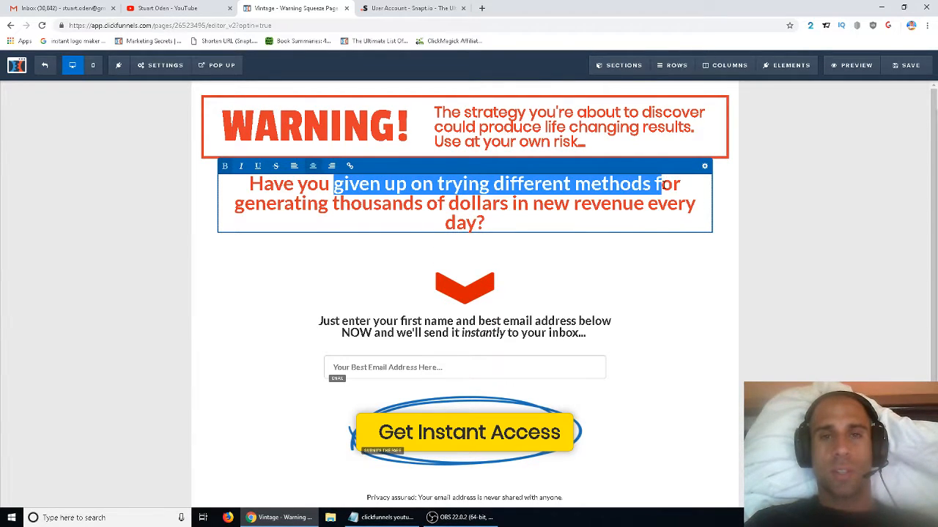
{"action": "left_click", "coordinate": [619, 189]}
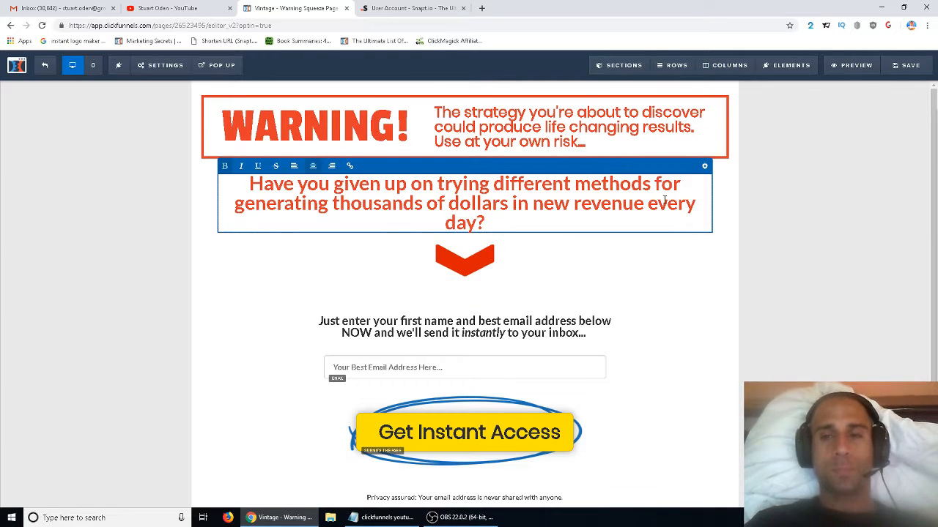
Step: Set the headline's text transform to Capitalize in its advanced style settings and return to the page
{"action": "left_click", "coordinate": [704, 170]}
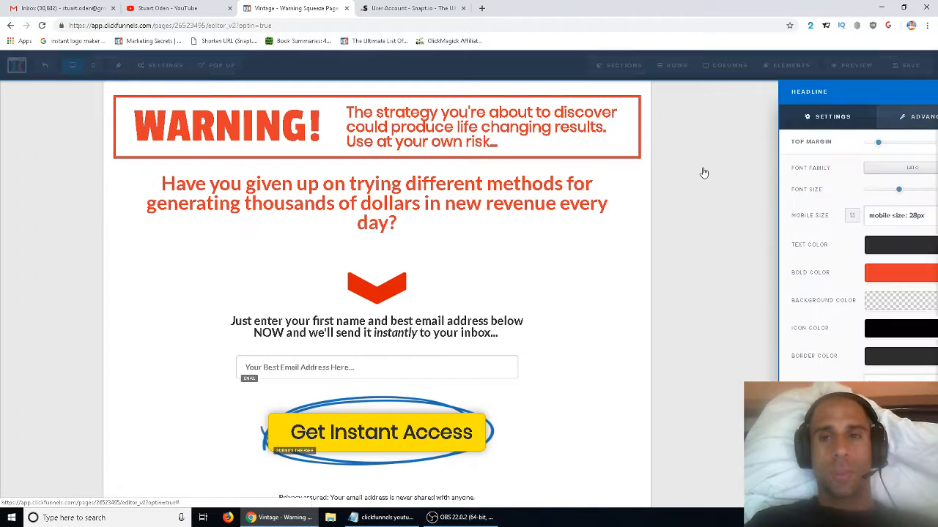
{"action": "left_click", "coordinate": [883, 117]}
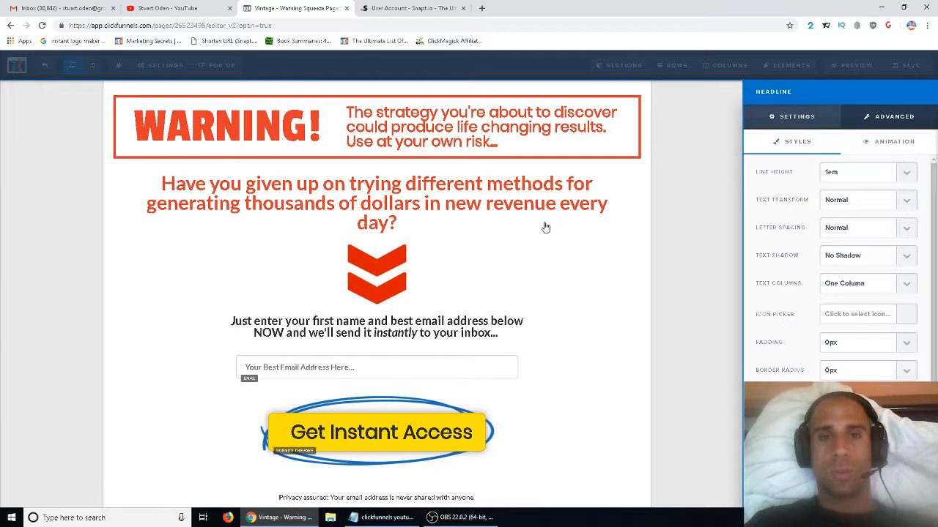
{"action": "left_click", "coordinate": [498, 198]}
{"action": "left_click", "coordinate": [616, 191]}
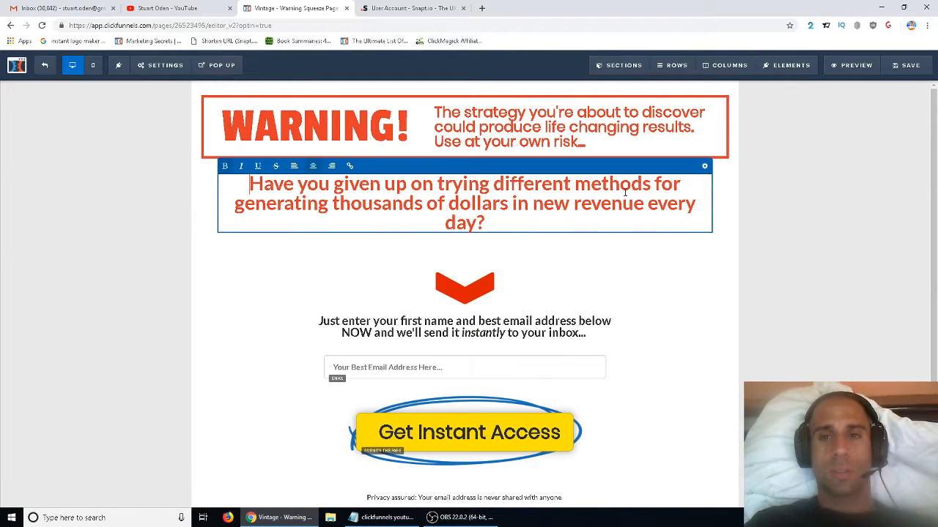
{"action": "left_click", "coordinate": [643, 203]}
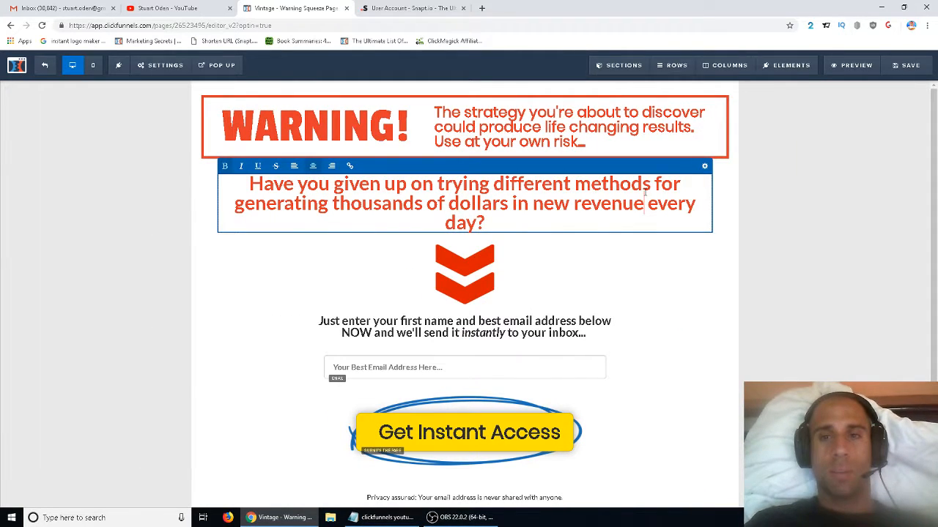
{"action": "left_click", "coordinate": [703, 168]}
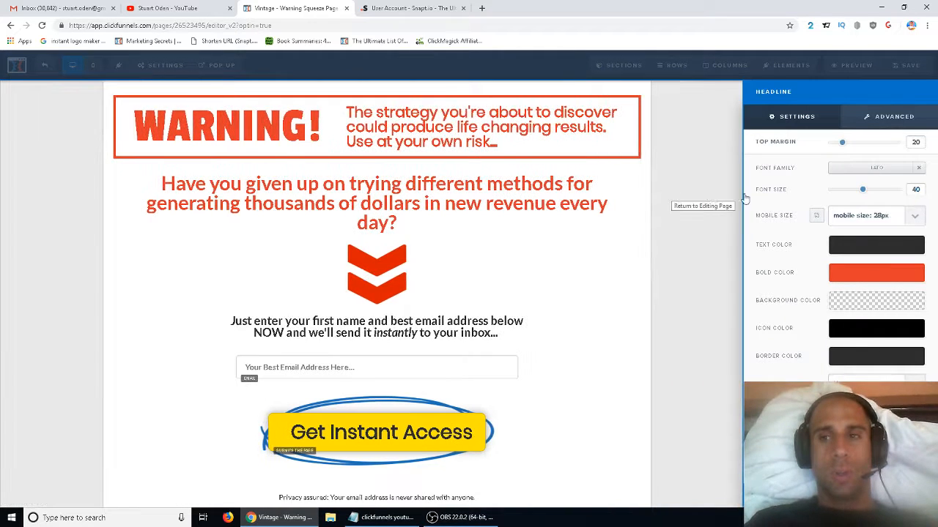
{"action": "left_click", "coordinate": [864, 118]}
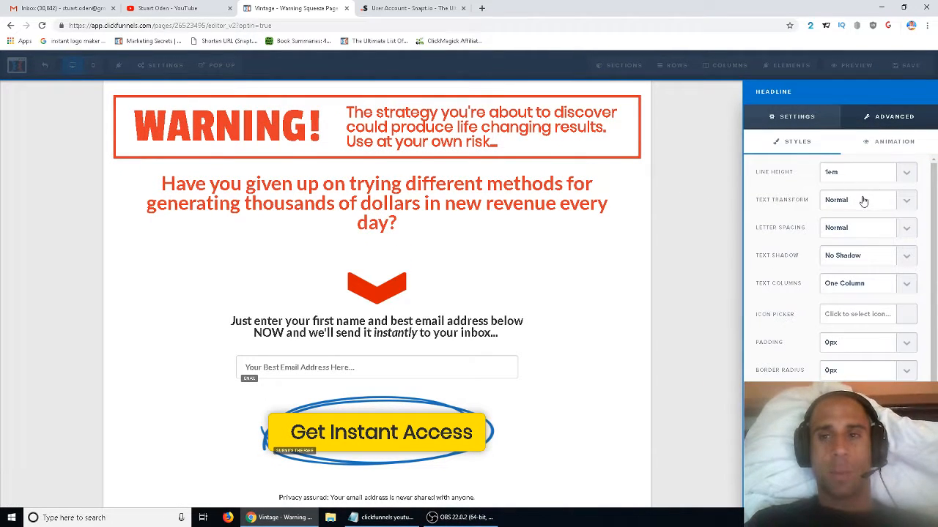
{"action": "left_click", "coordinate": [862, 199]}
{"action": "left_click", "coordinate": [857, 242]}
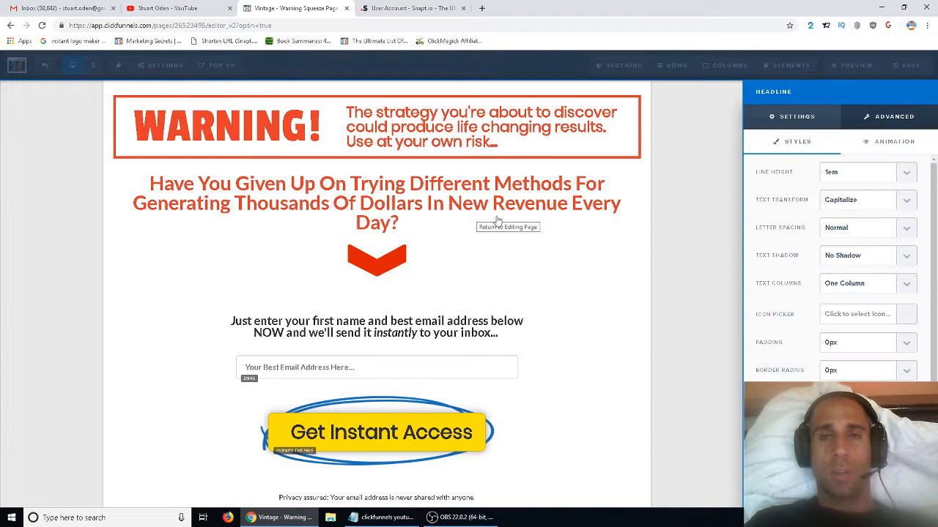
{"action": "left_click", "coordinate": [638, 271]}
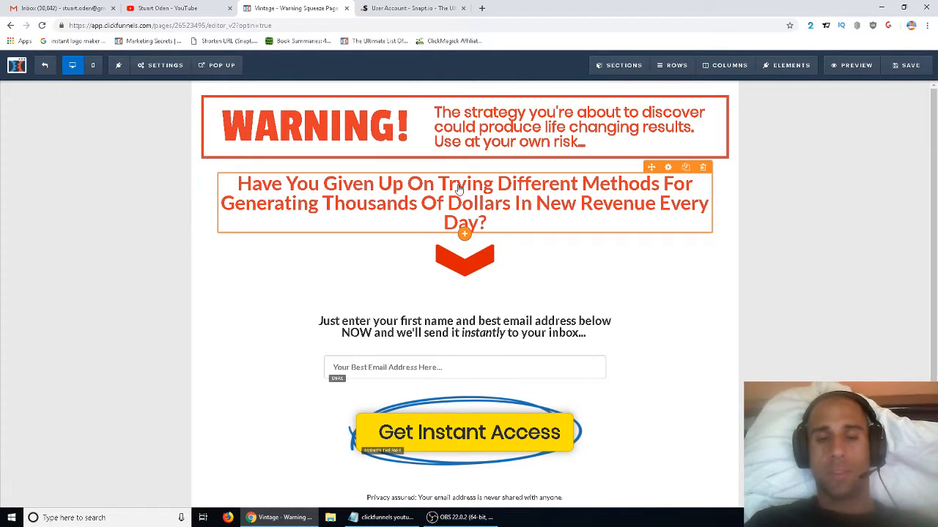
Step: Delete the words "first name and" from the instruction text above the email field
{"action": "left_click", "coordinate": [399, 321]}
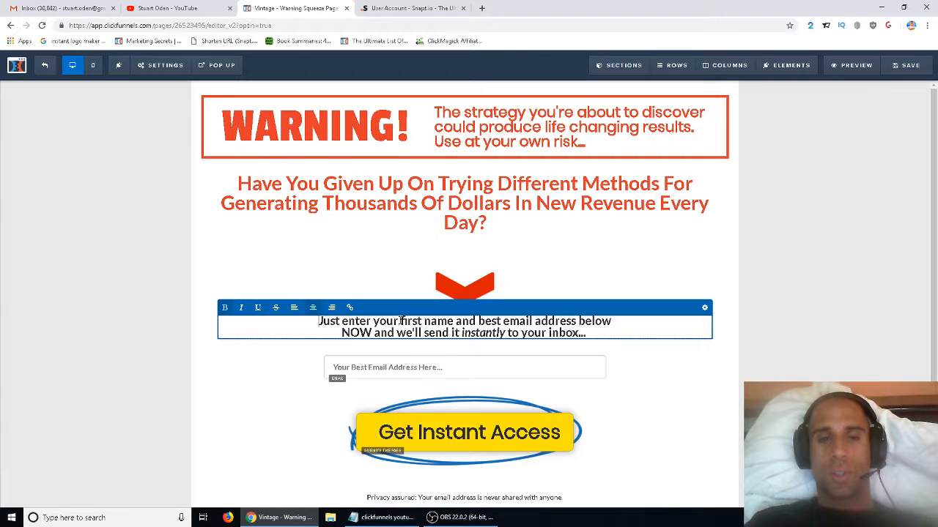
{"action": "left_click_drag", "start_coordinate": [399, 321], "coordinate": [454, 321]}
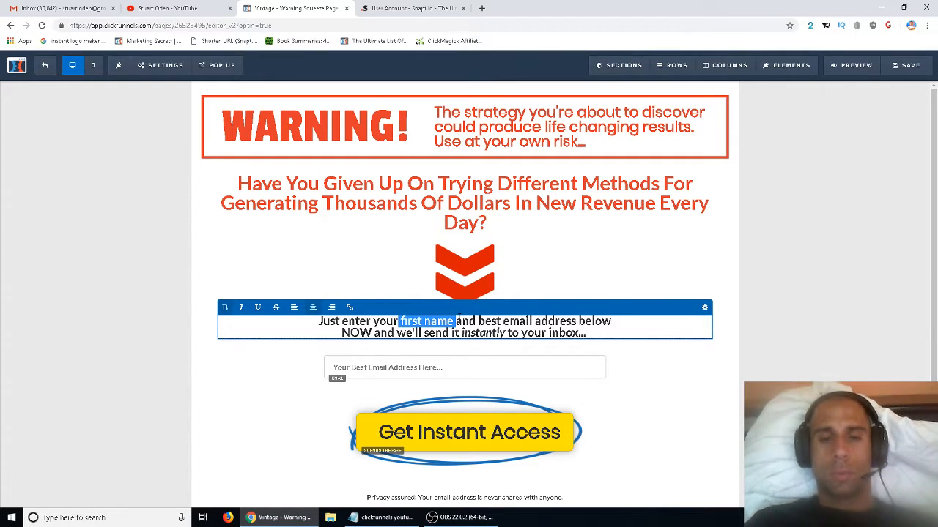
{"action": "key", "text": "BackSpace"}
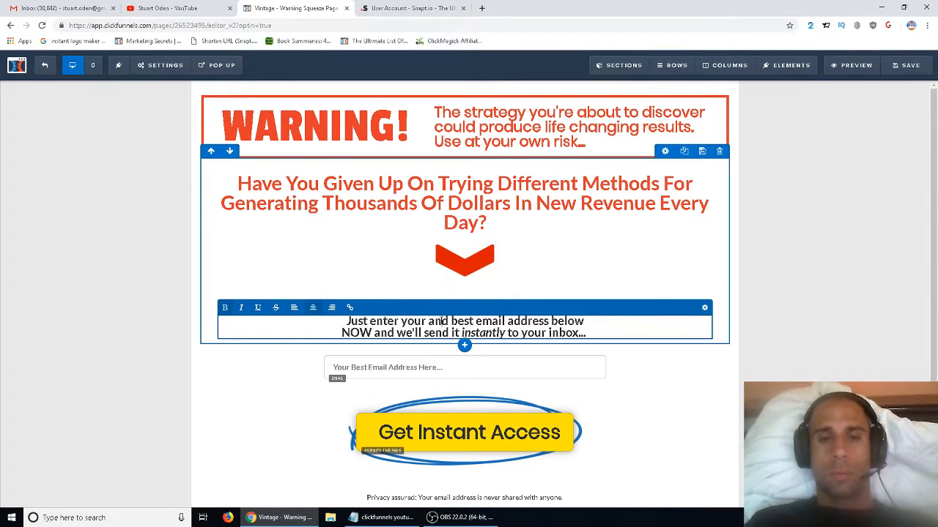
{"action": "double_click", "coordinate": [438, 321]}
{"action": "key", "text": "BackSpace"}
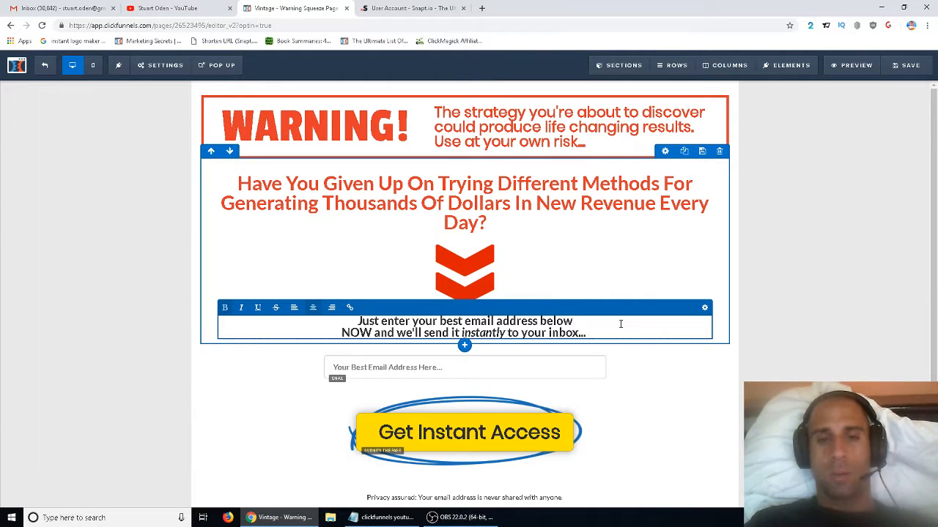
{"action": "scroll", "coordinate": [621, 326], "scroll_direction": "down", "scroll_amount": 1}
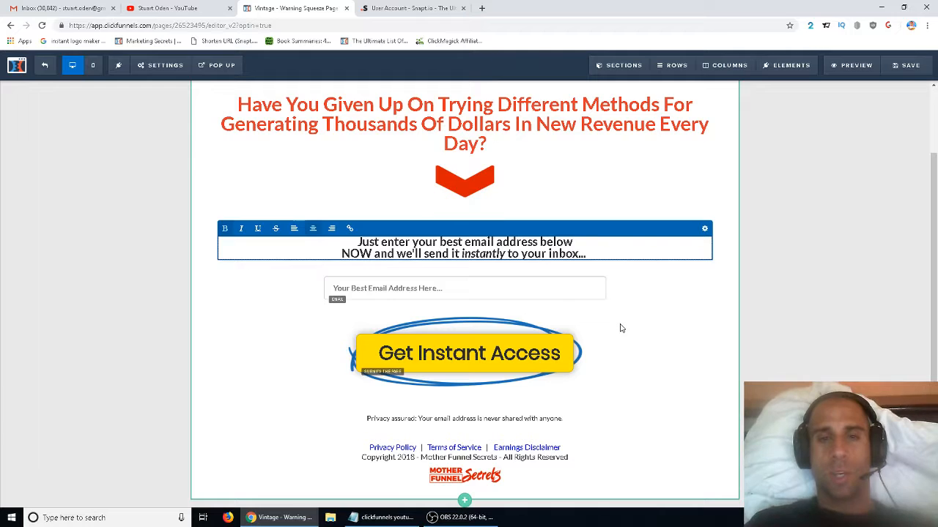
{"action": "scroll", "coordinate": [620, 328], "scroll_direction": "up", "scroll_amount": 1}
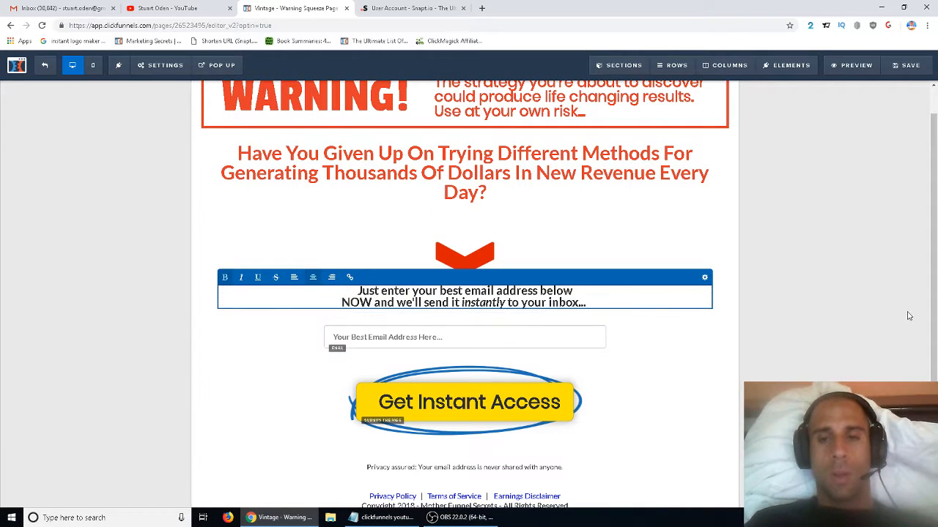
{"action": "left_click", "coordinate": [867, 280]}
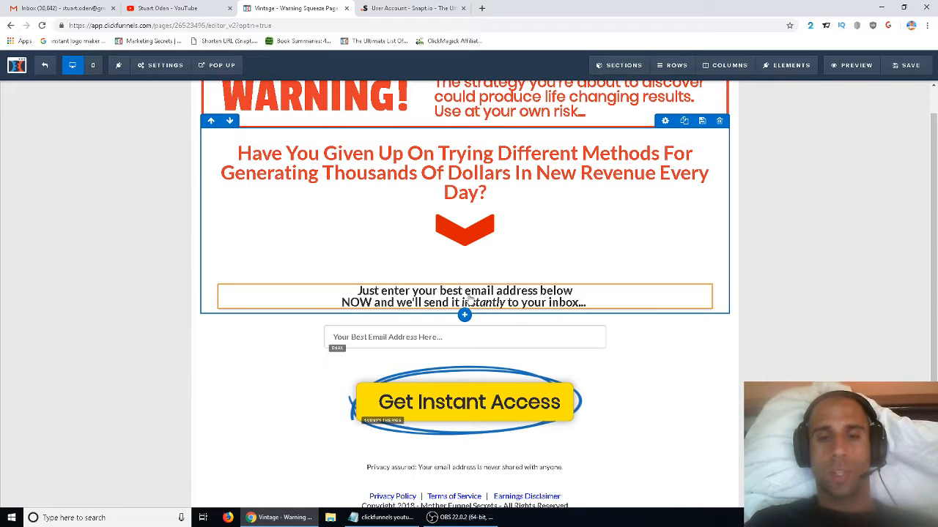
Step: Replace the Mother Funnel Secrets logo in the footer with the "Top Secret" image from the uploaded images library
{"action": "scroll", "coordinate": [806, 334], "scroll_direction": "down", "scroll_amount": 1}
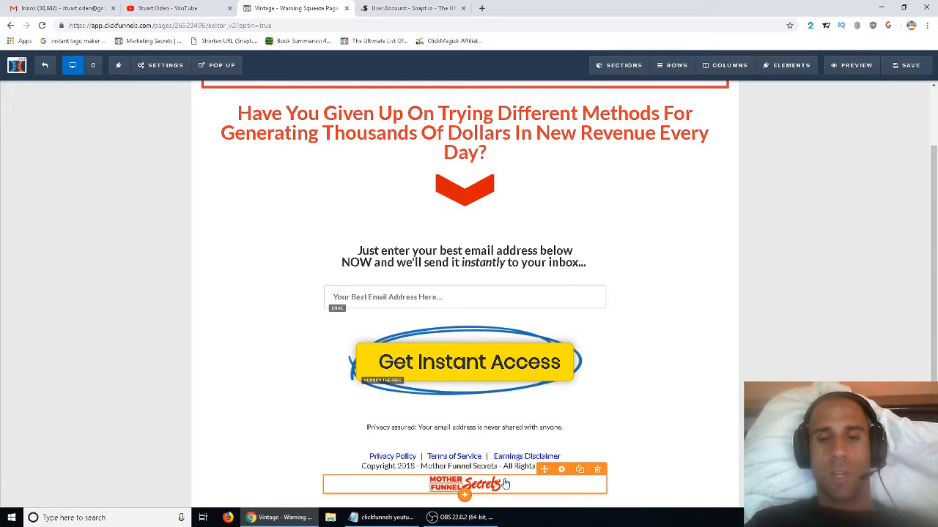
{"action": "left_click", "coordinate": [449, 485]}
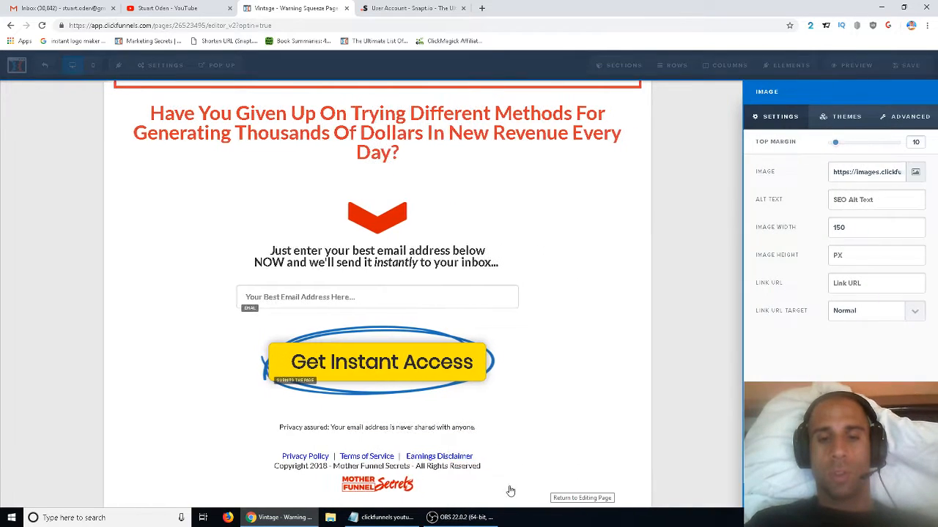
{"action": "left_click", "coordinate": [914, 173]}
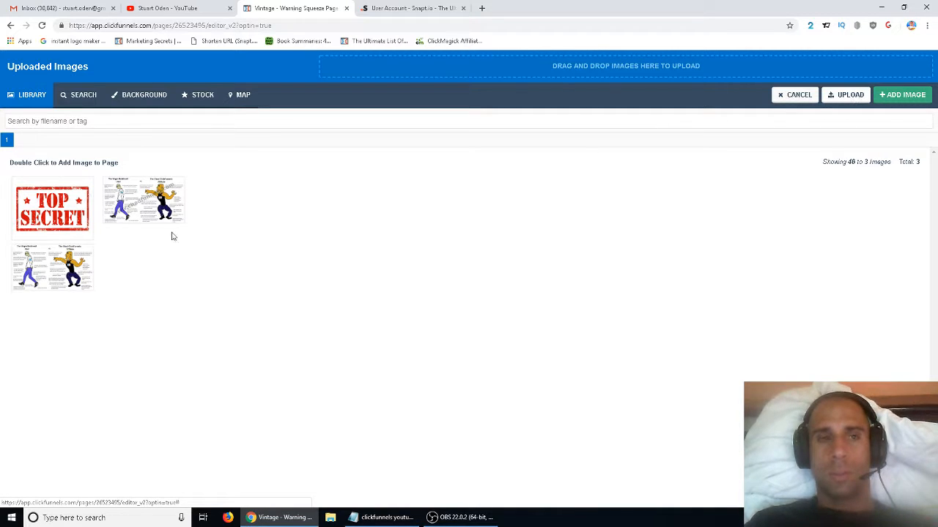
{"action": "left_click", "coordinate": [73, 216]}
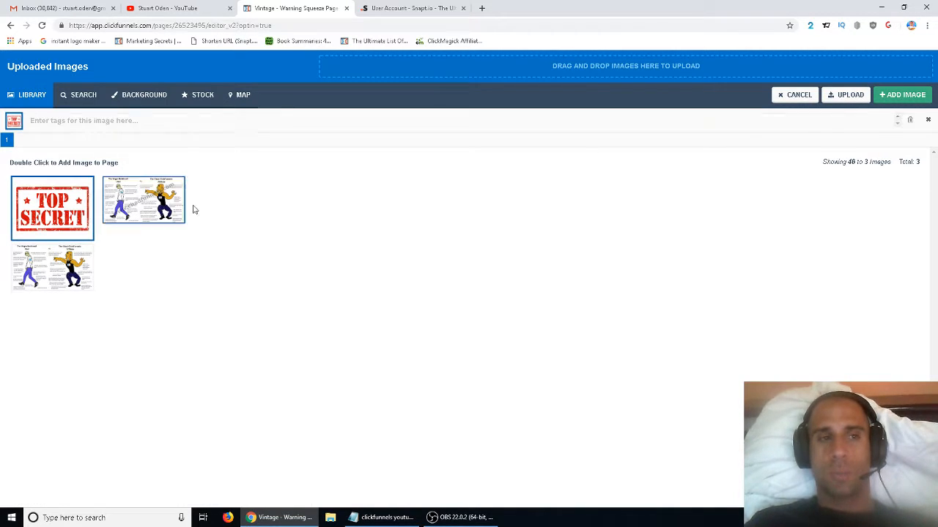
{"action": "left_click", "coordinate": [899, 97]}
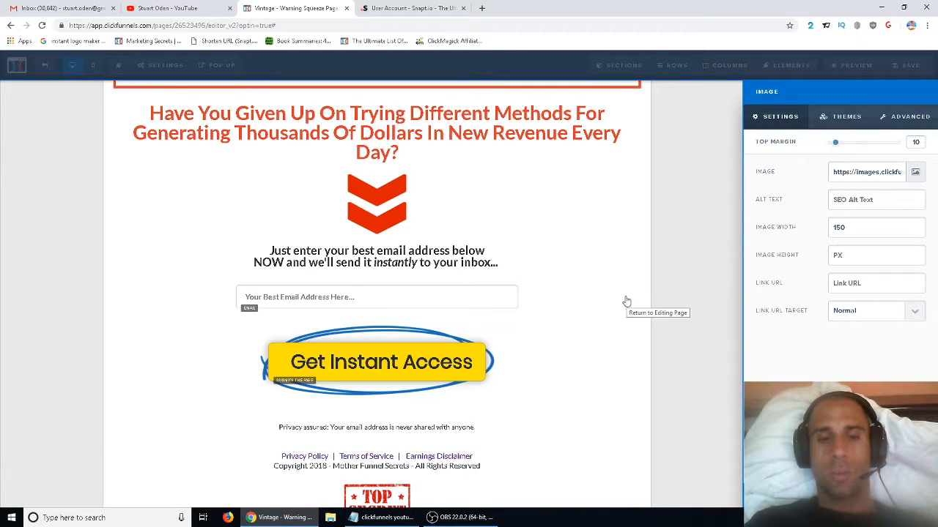
{"action": "left_click", "coordinate": [626, 301]}
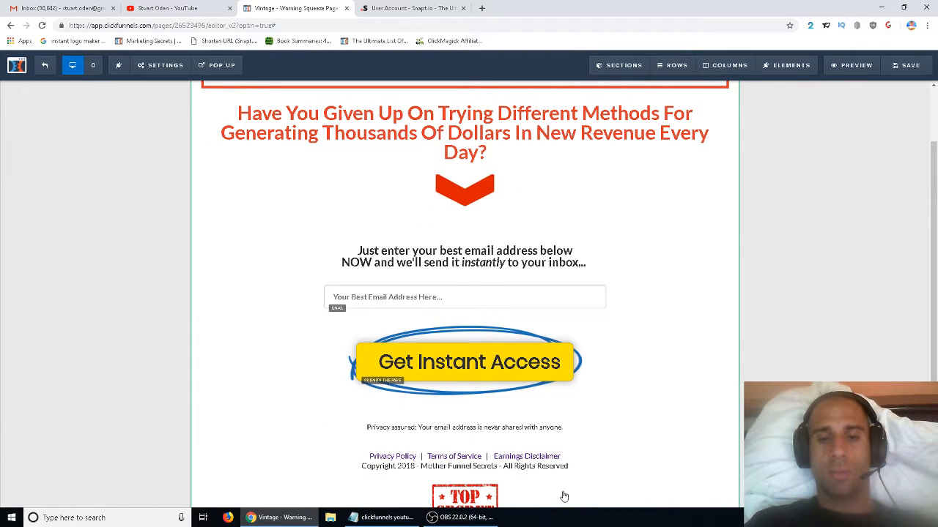
Step: Delete the image element below the copyright line in the footer
{"action": "left_click", "coordinate": [597, 469]}
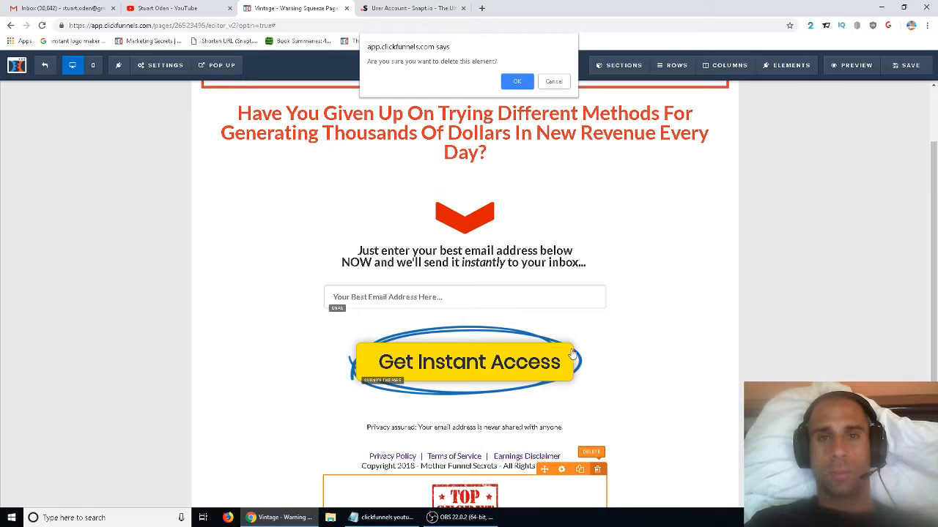
{"action": "left_click", "coordinate": [517, 82]}
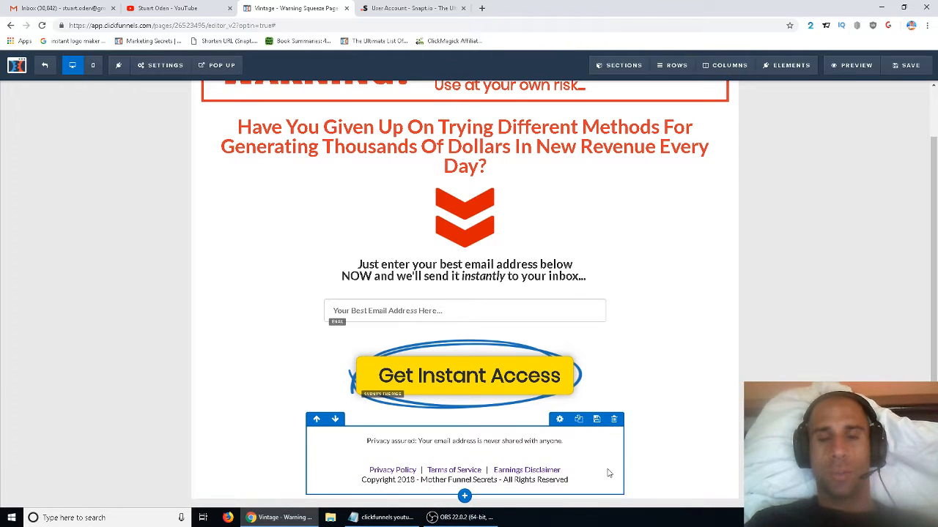
Step: Replace "Mother Funnel Secrets" with "Lightning Funnels" in the footer's copyright line
{"action": "left_click", "coordinate": [486, 481]}
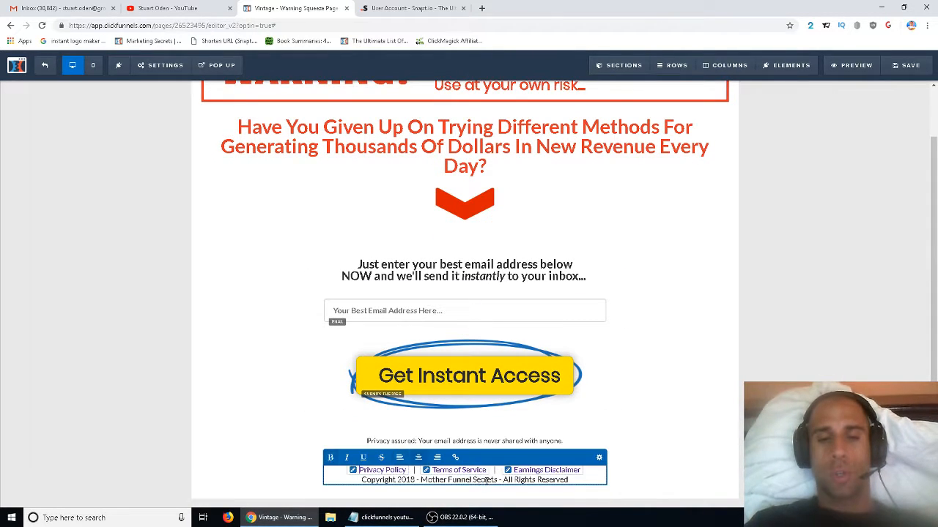
{"action": "left_click_drag", "start_coordinate": [422, 480], "coordinate": [498, 480]}
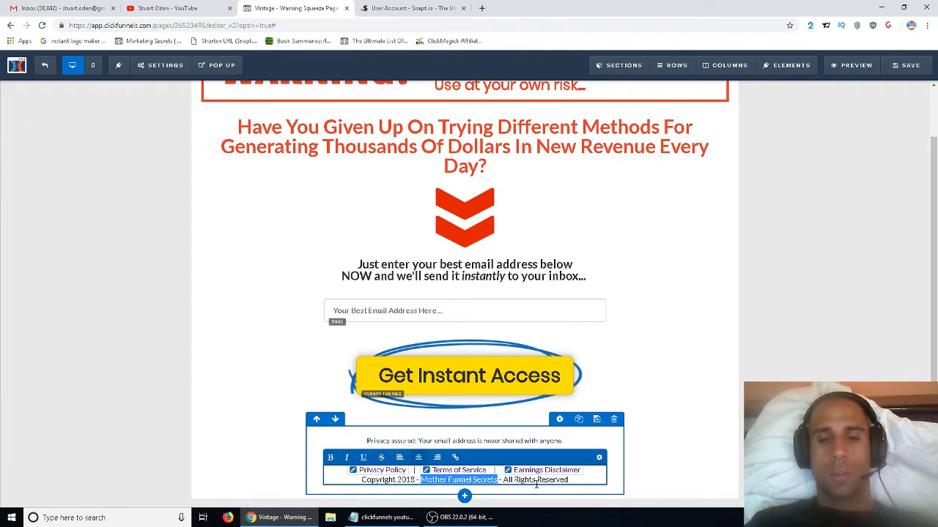
{"action": "type", "text": "Light"}
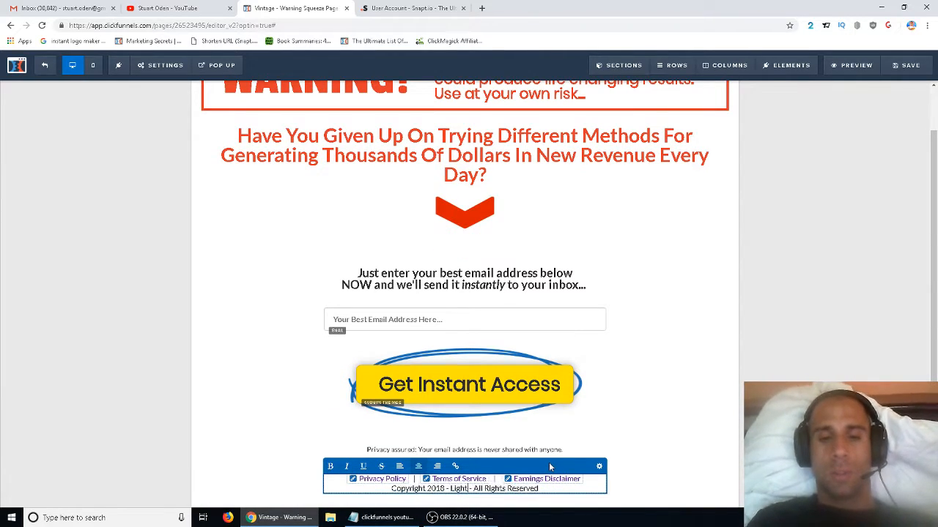
{"action": "type", "text": "ning Funnels"}
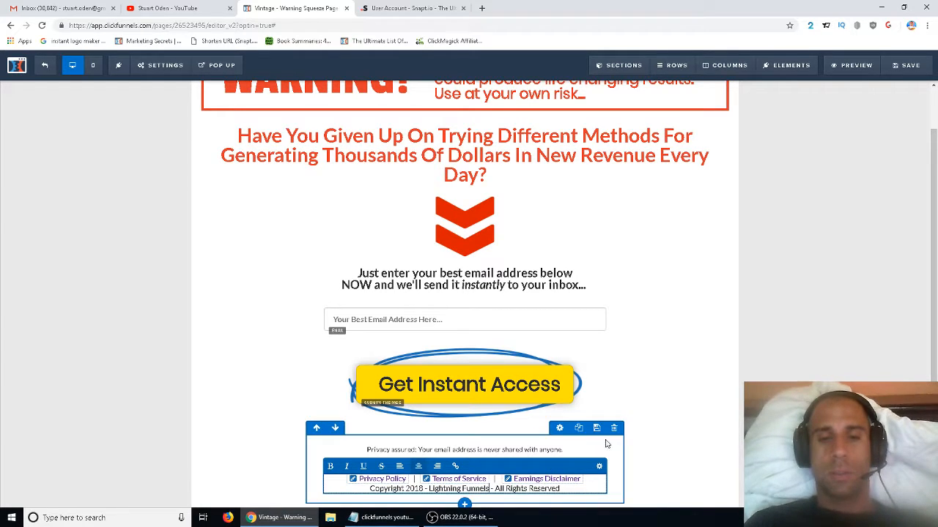
{"action": "left_click", "coordinate": [420, 331]}
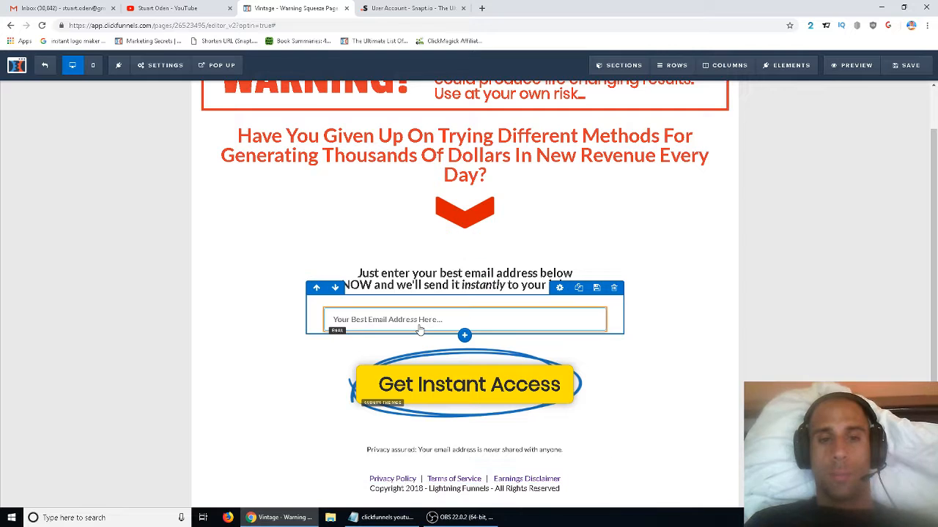
Step: Replace the whole instruction text above the email field with "It seems like you're having trouble finding the right method to grow your business."
{"action": "scroll", "coordinate": [510, 122], "scroll_direction": "up", "scroll_amount": 1}
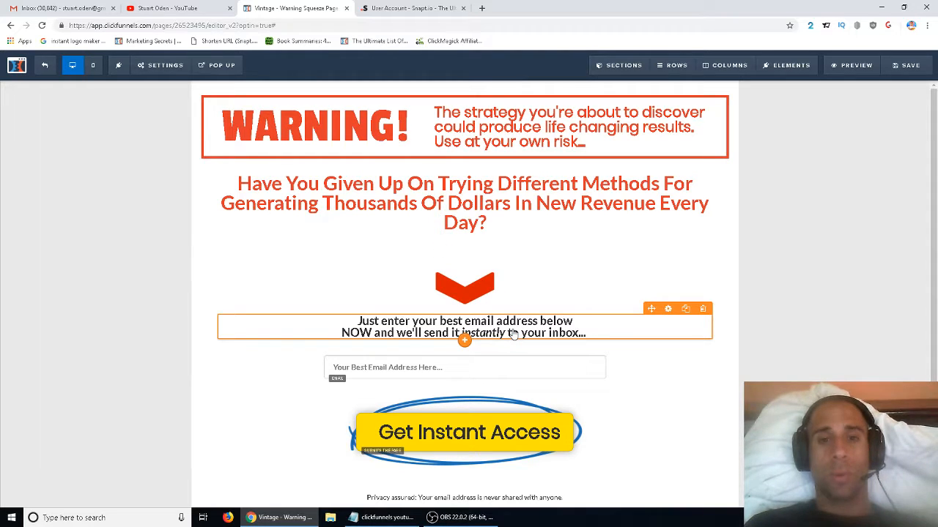
{"action": "left_click", "coordinate": [514, 322]}
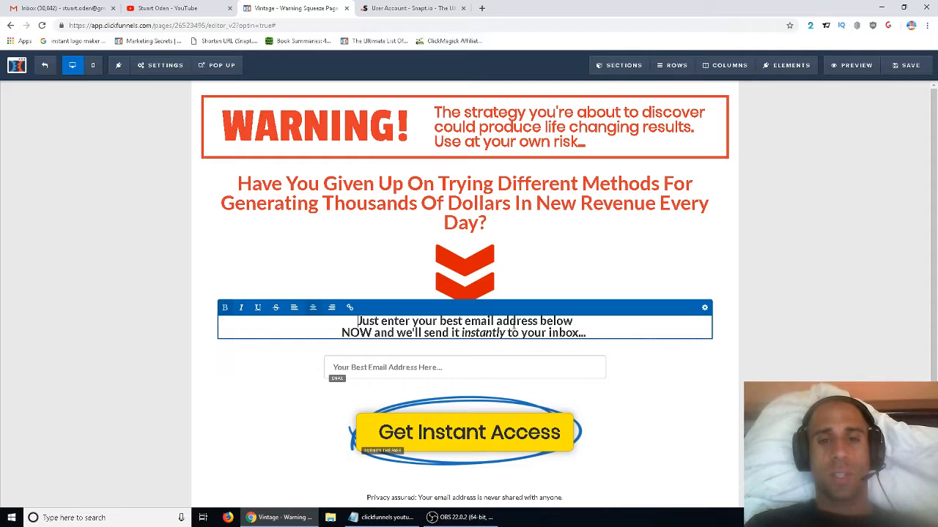
{"action": "triple_click", "coordinate": [515, 322]}
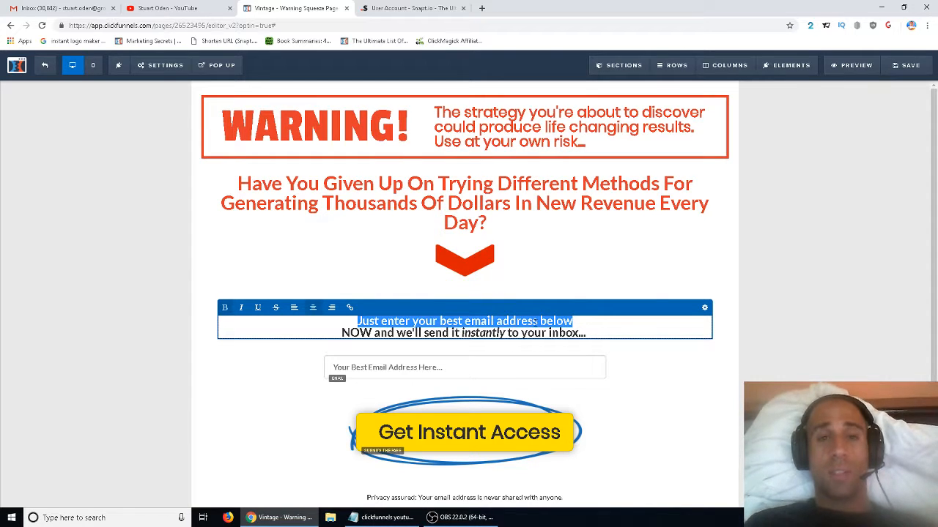
{"action": "left_click", "coordinate": [586, 333]}
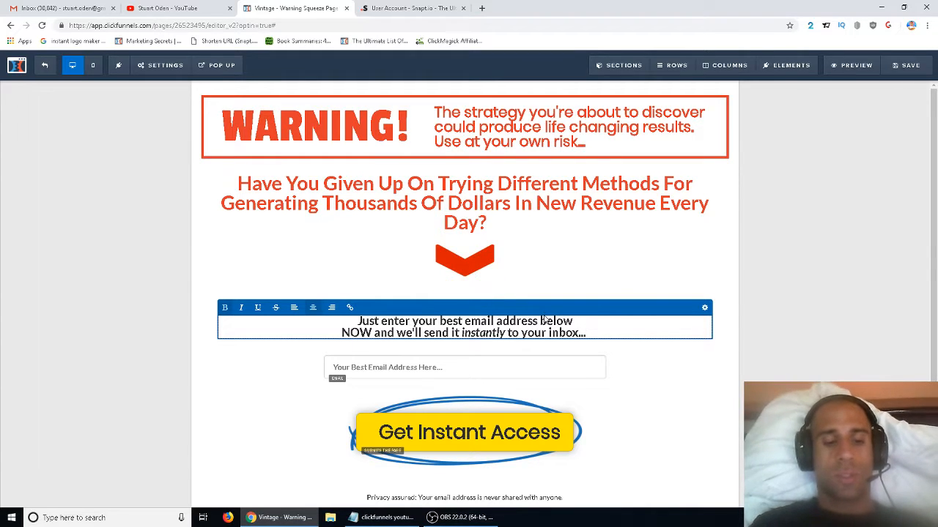
{"action": "key", "text": "ctrl+a"}
{"action": "type", "text": "It seems li"}
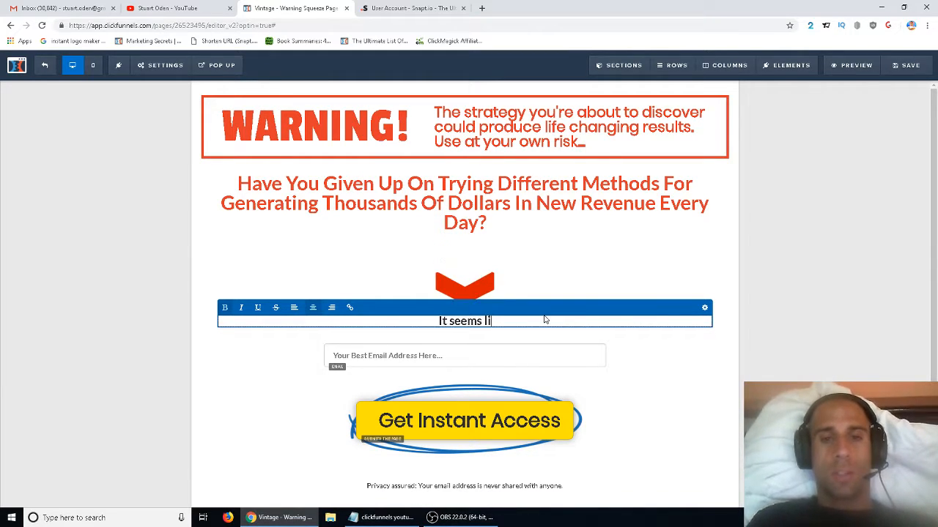
{"action": "type", "text": "ke you're having difficul"}
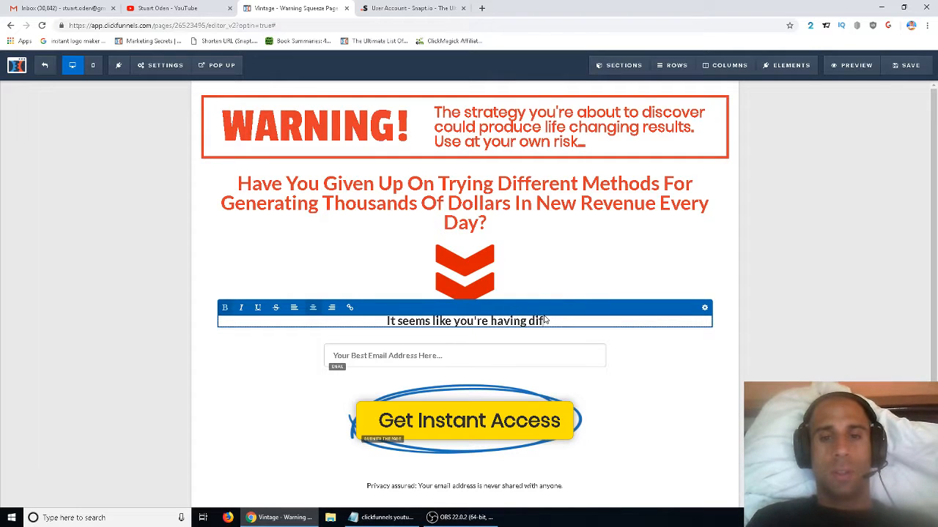
{"action": "key", "text": "BackSpace"}
{"action": "key", "text": "BackSpace"}
{"action": "key", "text": "BackSpace"}
{"action": "key", "text": "BackSpace"}
{"action": "key", "text": "BackSpace"}
{"action": "key", "text": "BackSpace"}
{"action": "key", "text": "BackSpace"}
{"action": "key", "text": "BackSpace"}
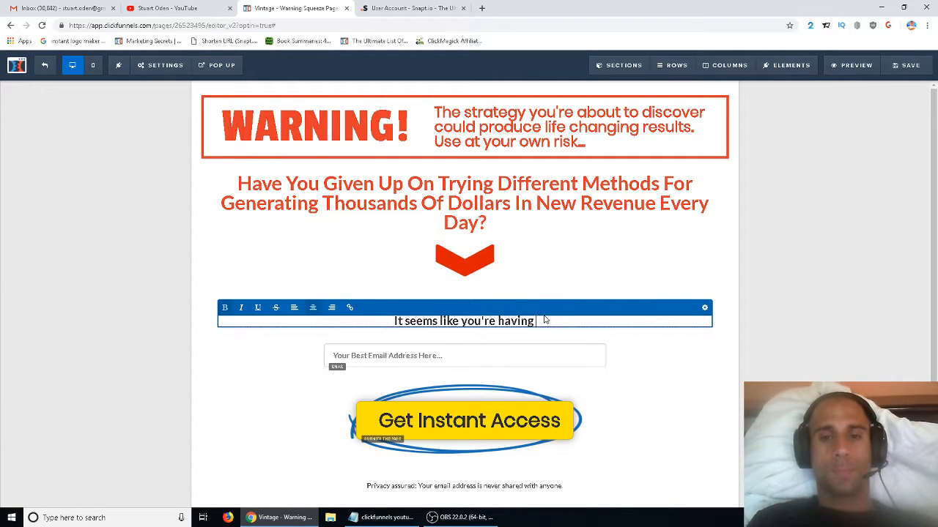
{"action": "type", "text": "trouble and"}
{"action": "type", "text": "ing"}
{"action": "key", "text": "BackSpace"}
{"action": "key", "text": "BackSpace"}
{"action": "key", "text": "BackSpace"}
{"action": "key", "text": "BackSpace"}
{"action": "key", "text": "BackSpace"}
{"action": "key", "text": "BackSpace"}
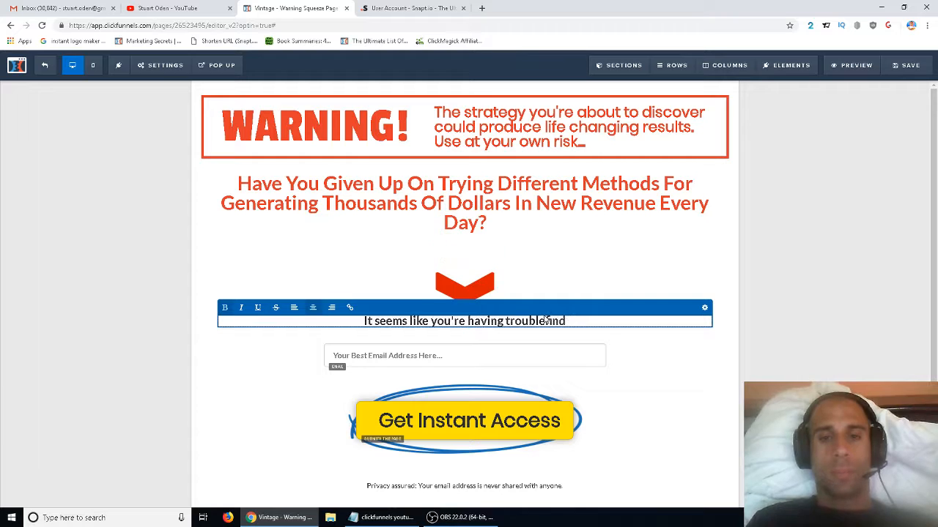
{"action": "type", "text": "inding the right met"}
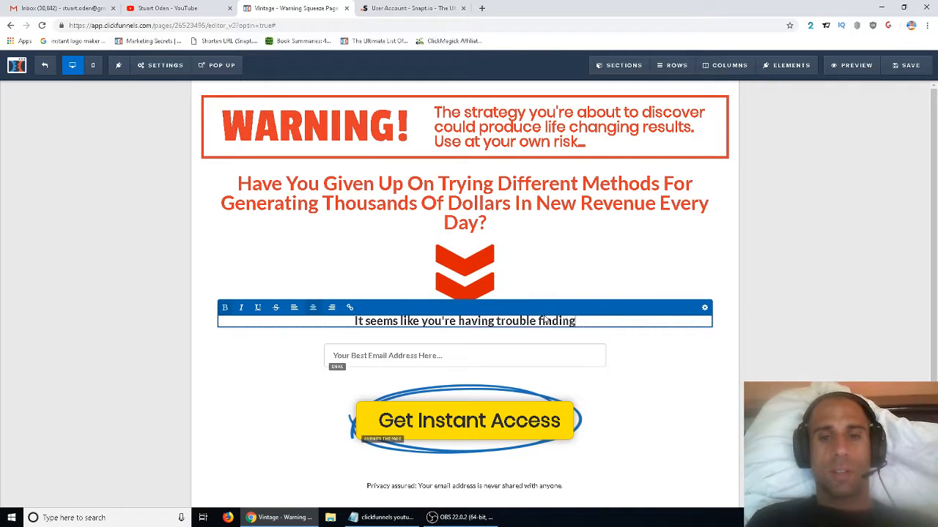
{"action": "key", "text": "BackSpace"}
{"action": "key", "text": "BackSpace"}
{"action": "key", "text": "BackSpace"}
{"action": "key", "text": "BackSpace"}
{"action": "key", "text": "BackSpace"}
{"action": "key", "text": "BackSpace"}
{"action": "key", "text": "BackSpace"}
{"action": "key", "text": "BackSpace"}
{"action": "key", "text": "BackSpace"}
{"action": "key", "text": "BackSpace"}
{"action": "key", "text": "BackSpace"}
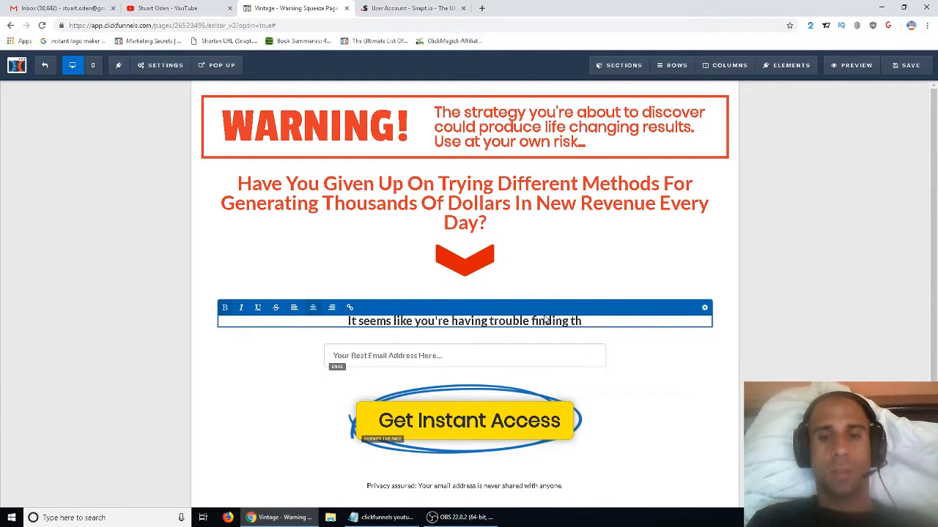
{"action": "type", "text": "e right method "}
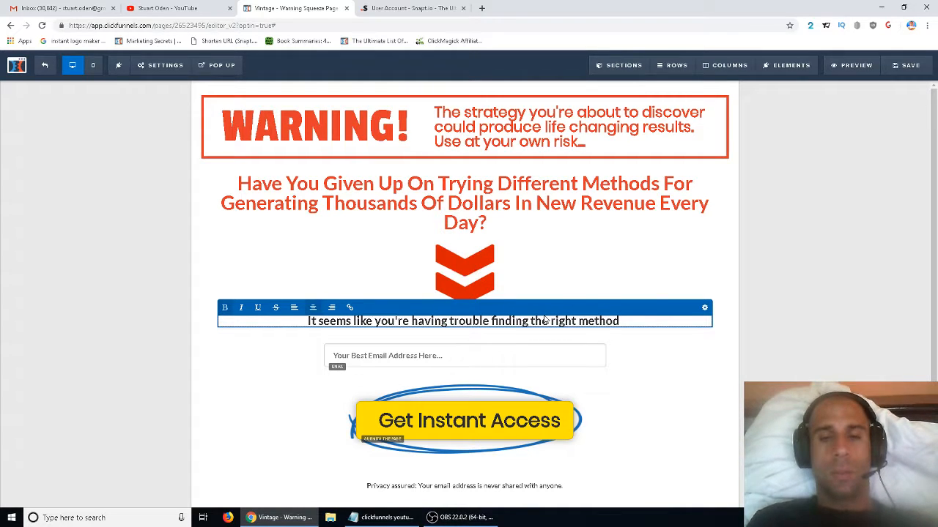
{"action": "type", "text": "to "}
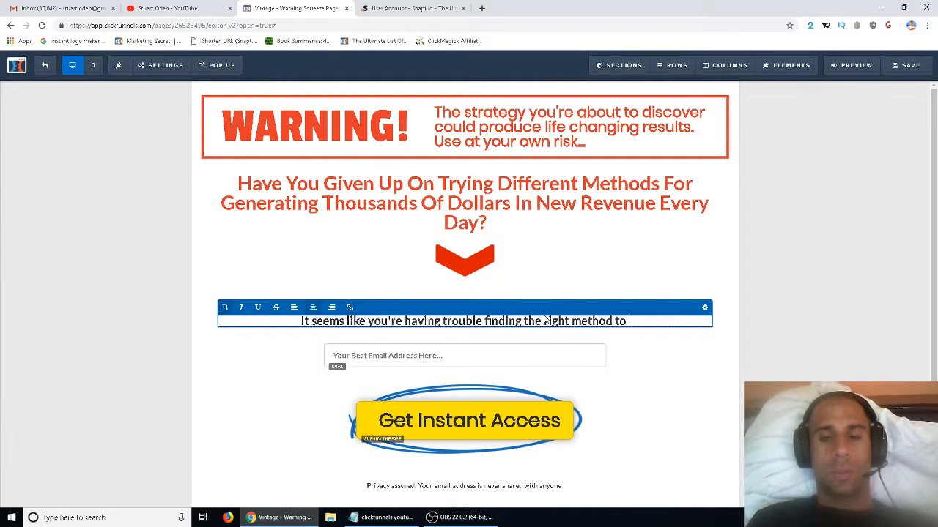
{"action": "type", "text": "grow your business."}
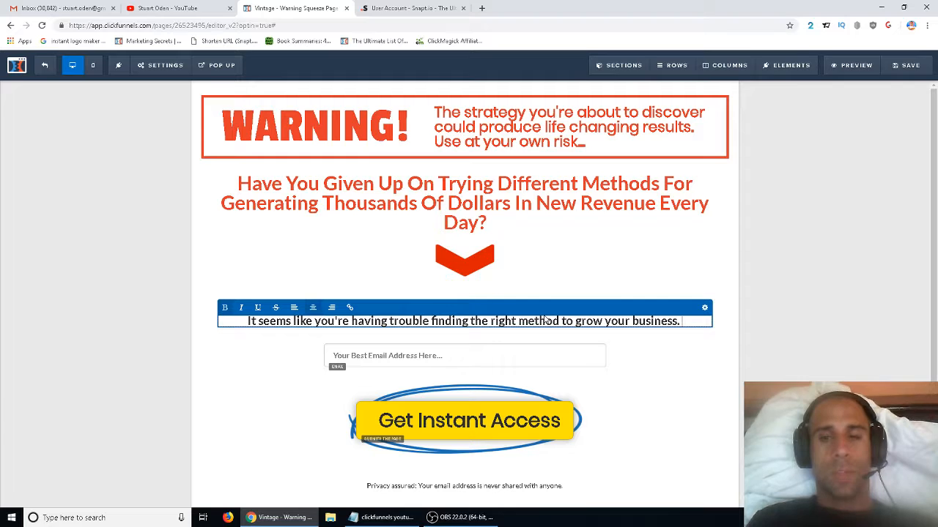
Step: Add the sentence "Fill out this form and we'll send it to you right now." to the end of the instruction text
{"action": "type", "text": " Fill out this"}
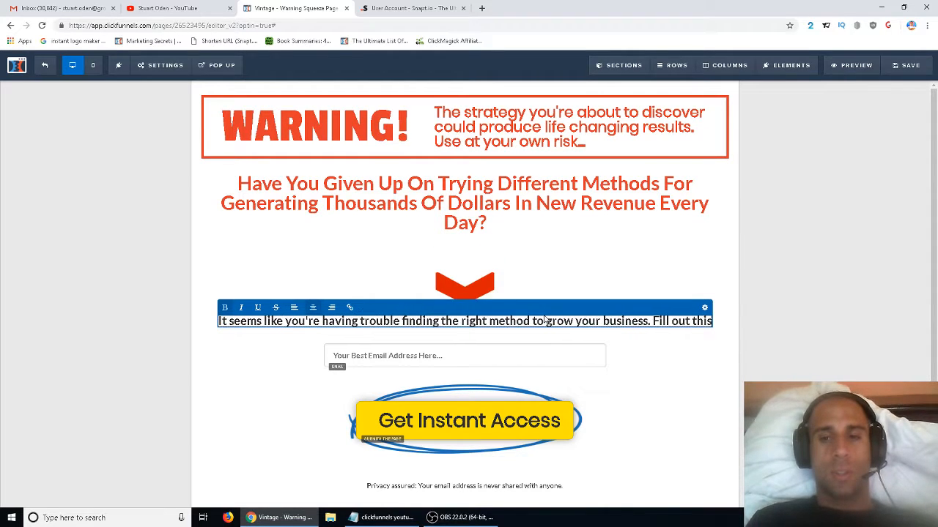
{"action": "type", "text": " form, an"}
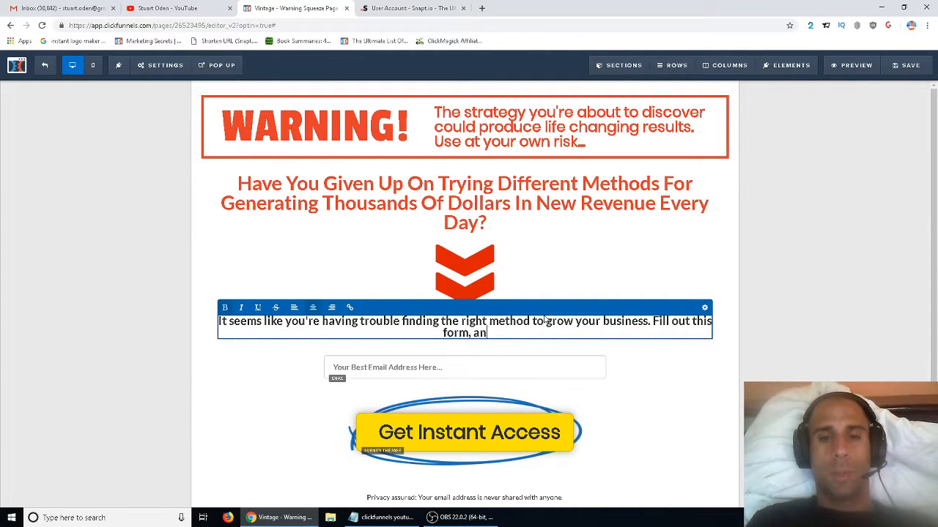
{"action": "type", "text": "d"}
{"action": "key", "text": "BackSpace"}
{"action": "key", "text": "BackSpace"}
{"action": "type", "text": "and we'll"}
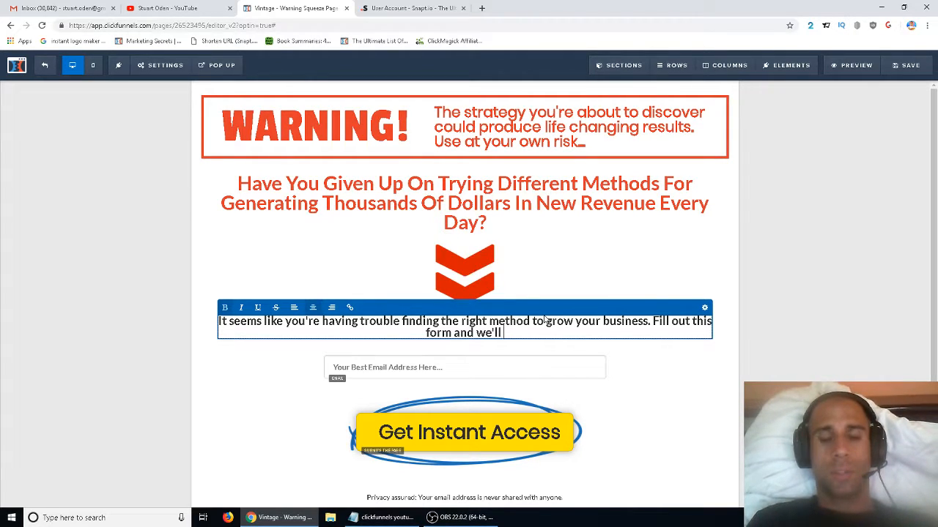
{"action": "type", "text": "send you the"}
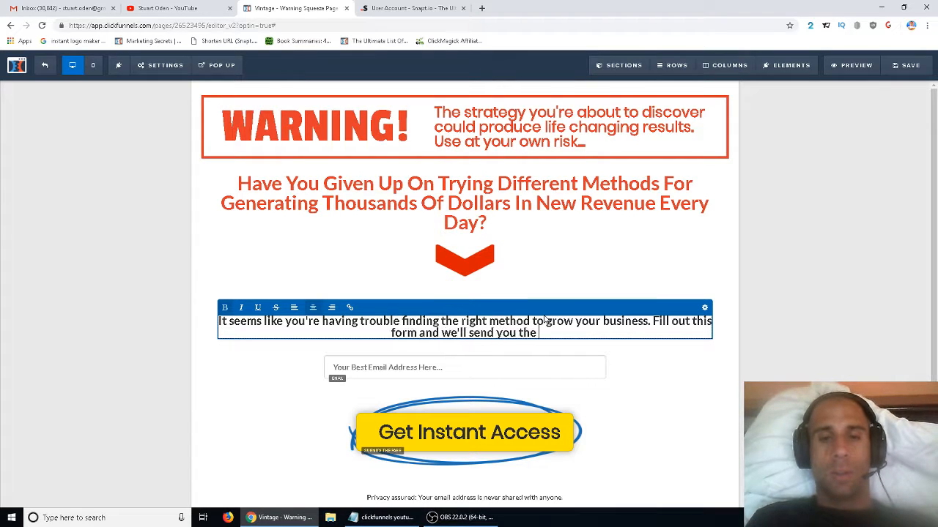
{"action": "key", "text": "BackSpace"}
{"action": "key", "text": "BackSpace"}
{"action": "key", "text": "BackSpace"}
{"action": "key", "text": "BackSpace"}
{"action": "key", "text": "BackSpace"}
{"action": "key", "text": "BackSpace"}
{"action": "key", "text": "BackSpace"}
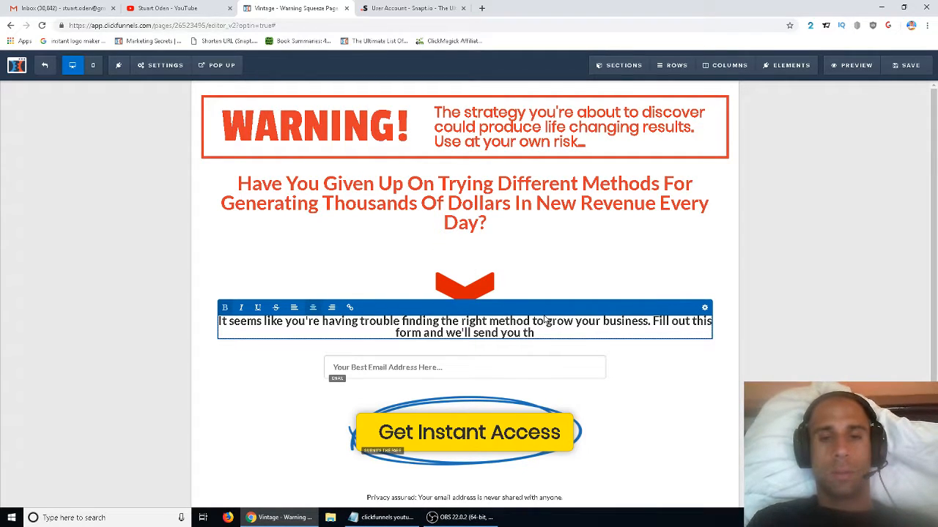
{"action": "type", "text": "it to you right now."}
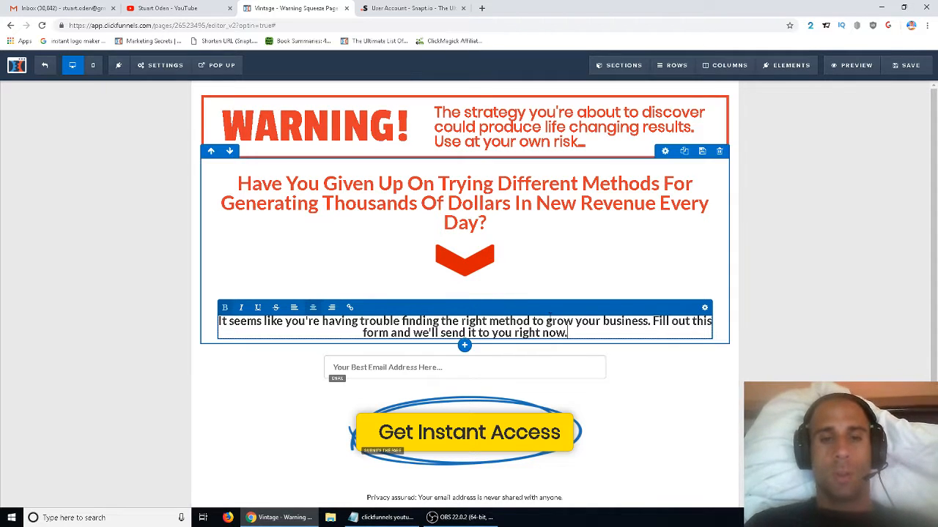
{"action": "left_click", "coordinate": [780, 291]}
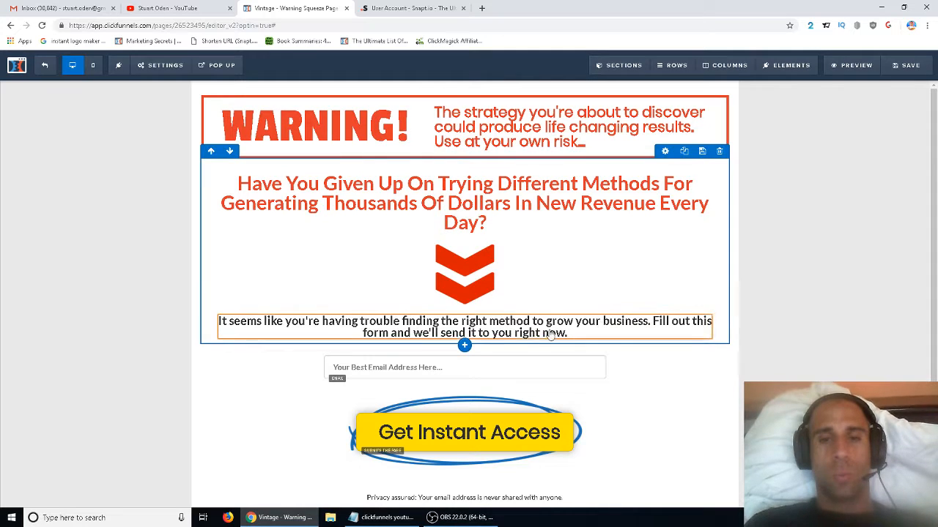
{"action": "left_click", "coordinate": [652, 322]}
{"action": "left_click_drag", "start_coordinate": [652, 323], "coordinate": [220, 322]}
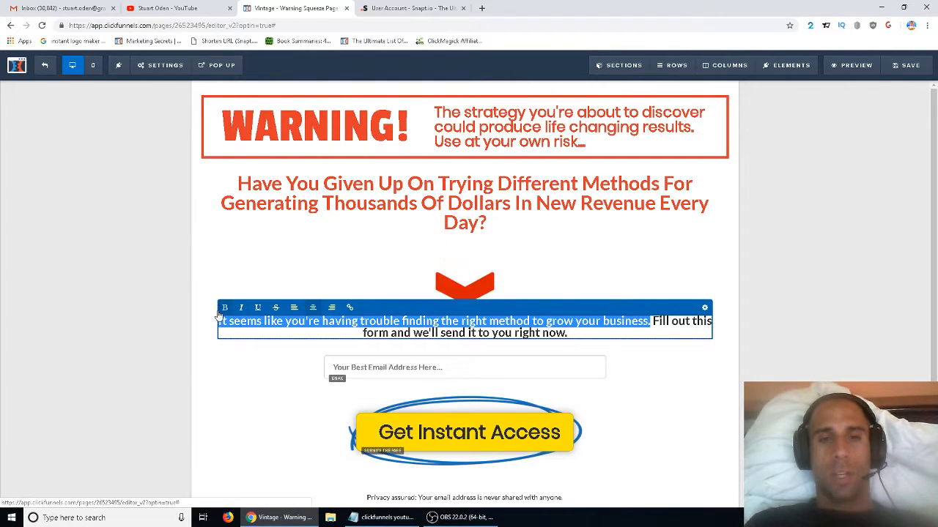
{"action": "left_click", "coordinate": [350, 331]}
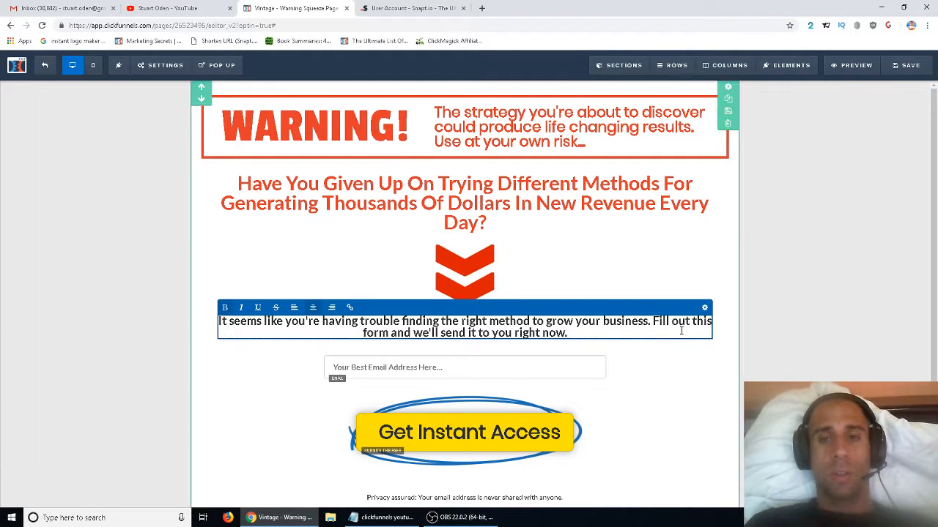
{"action": "left_click_drag", "start_coordinate": [649, 322], "coordinate": [218, 322]}
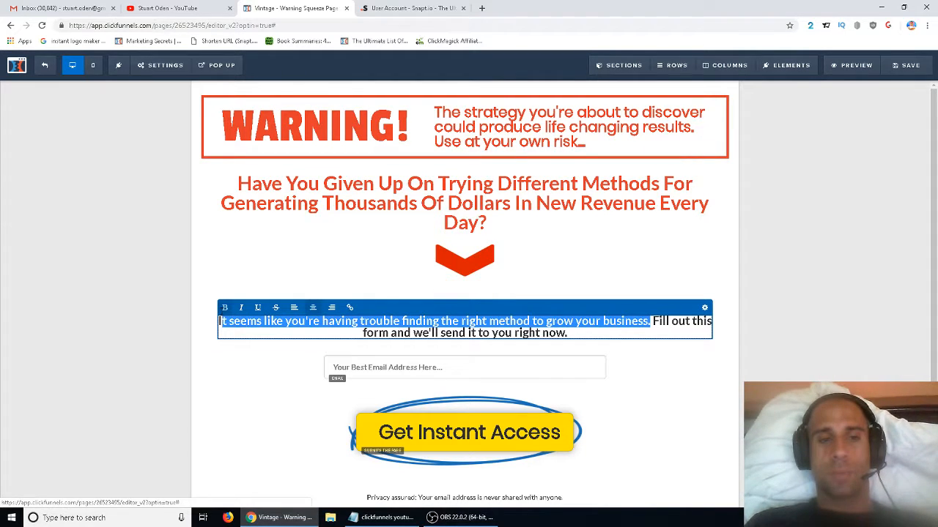
{"action": "left_click", "coordinate": [578, 333]}
{"action": "left_click", "coordinate": [851, 326]}
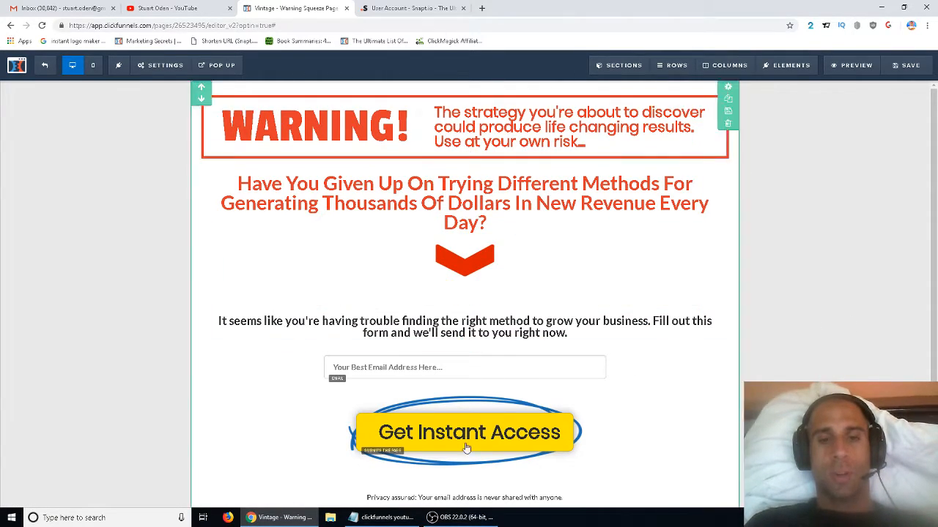
Step: Examine the email input's basic settings and advanced style options, and return to the page
{"action": "left_click", "coordinate": [421, 369]}
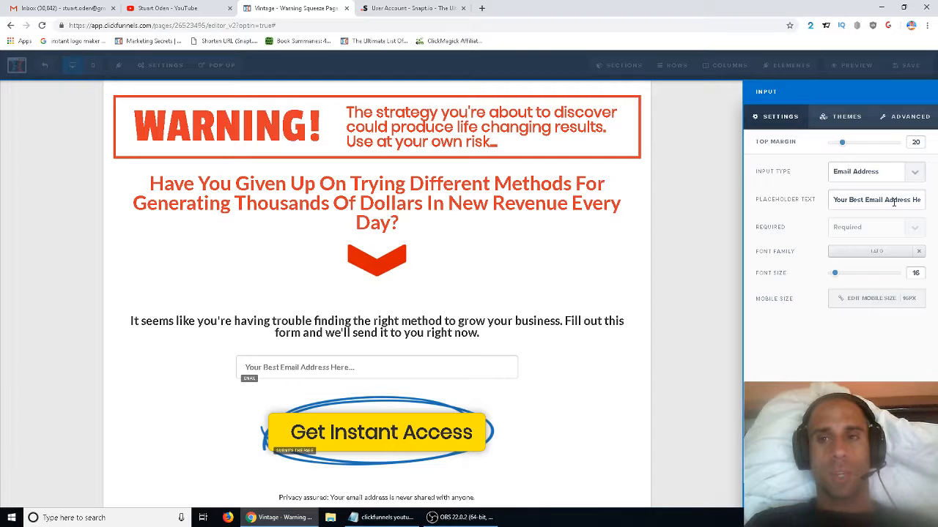
{"action": "left_click", "coordinate": [904, 119]}
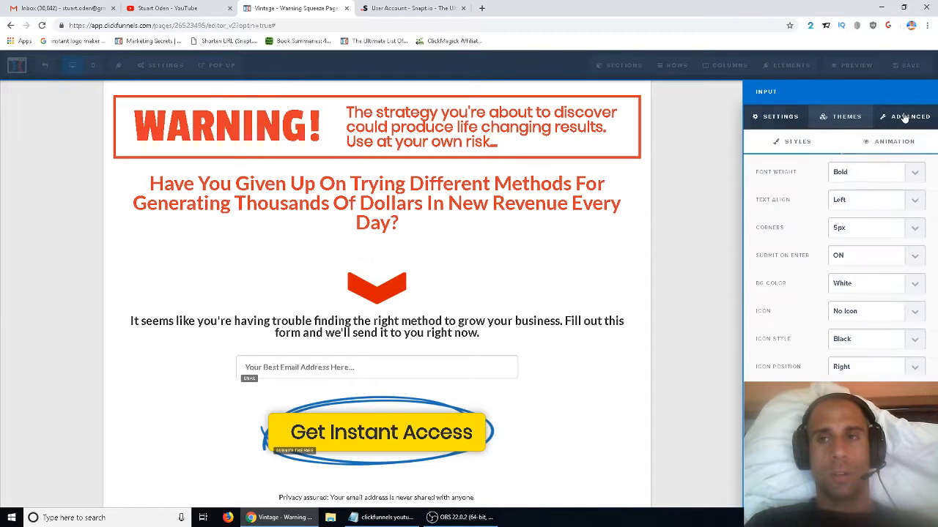
{"action": "left_click", "coordinate": [710, 181]}
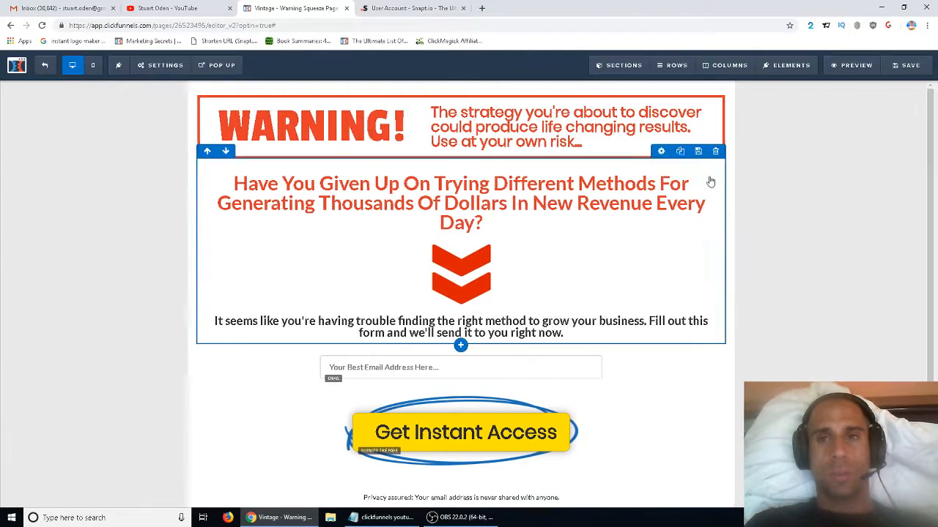
Step: Open the settings of the Get Instant Access button and show its available actions
{"action": "left_click", "coordinate": [160, 71]}
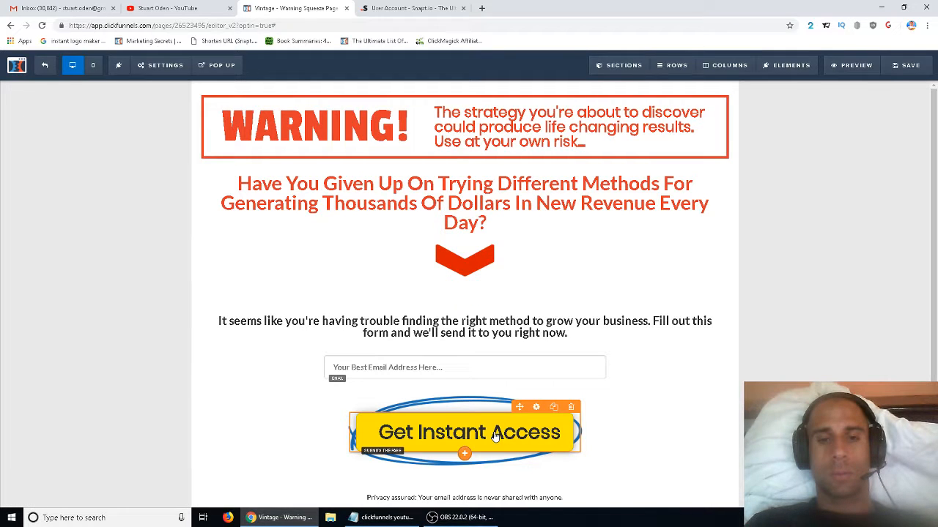
{"action": "left_click", "coordinate": [495, 436]}
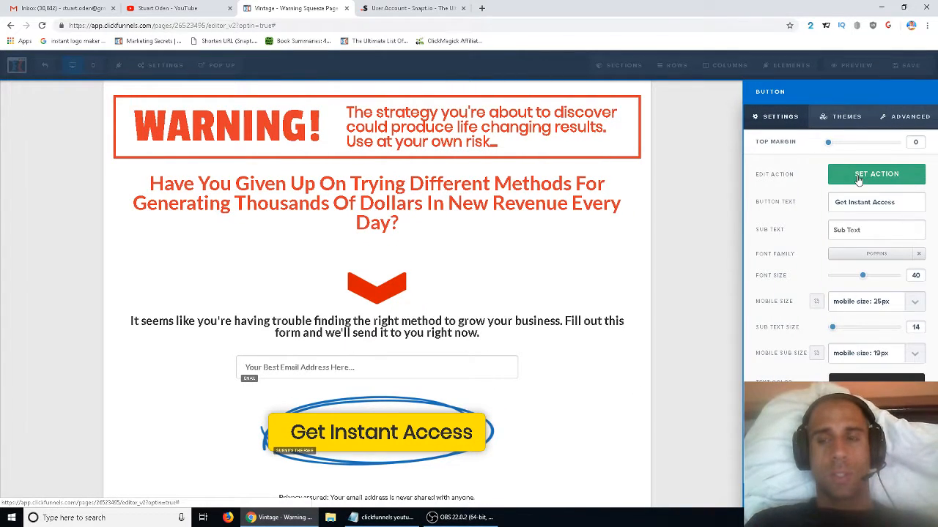
{"action": "left_click", "coordinate": [858, 177]}
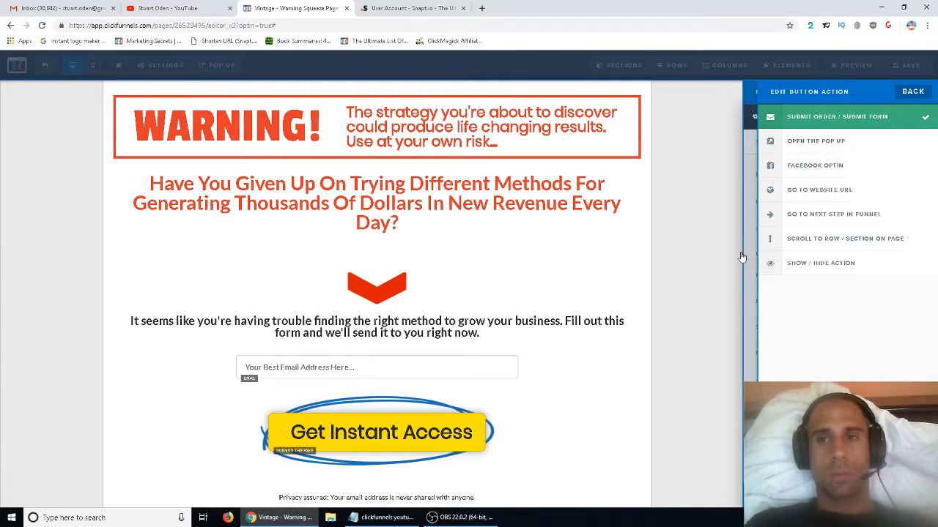
Step: Examine the Get Instant Access button's basic settings and advanced style options, and return to the page
{"action": "left_click", "coordinate": [708, 263]}
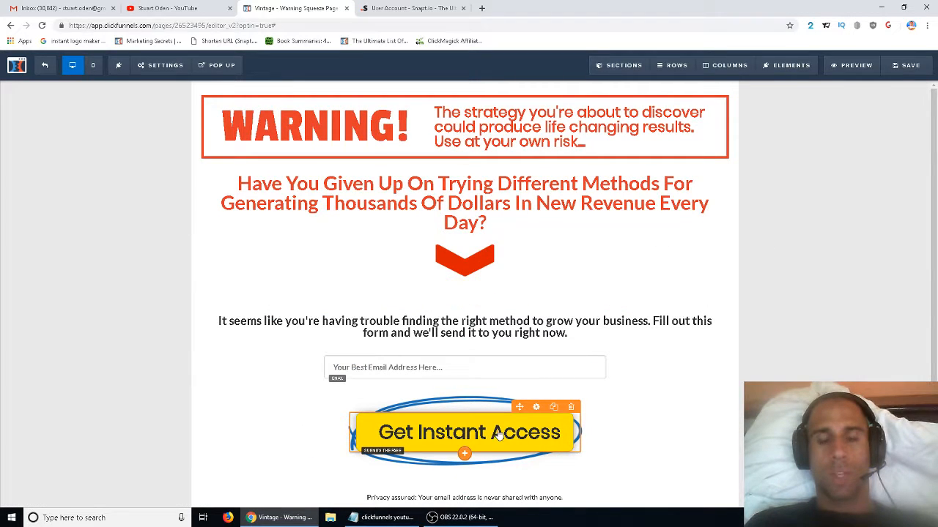
{"action": "left_click", "coordinate": [542, 433]}
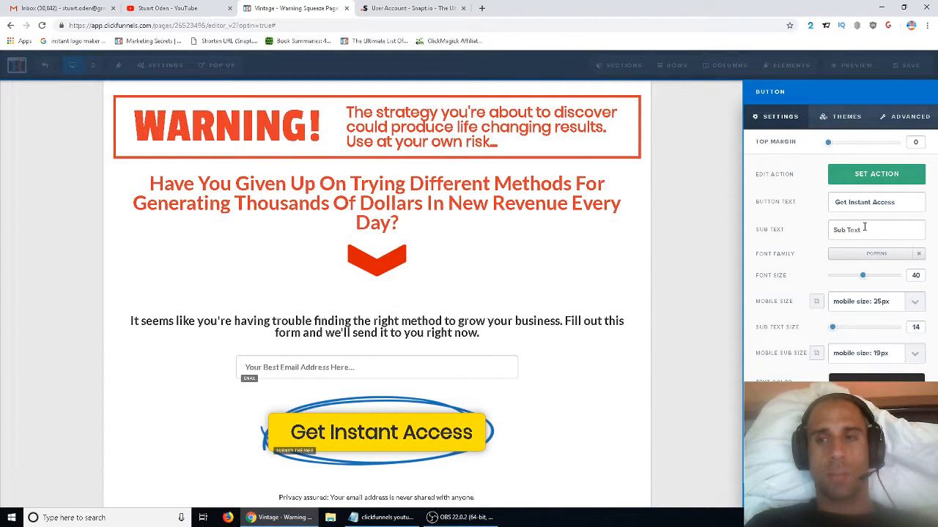
{"action": "left_click", "coordinate": [890, 119]}
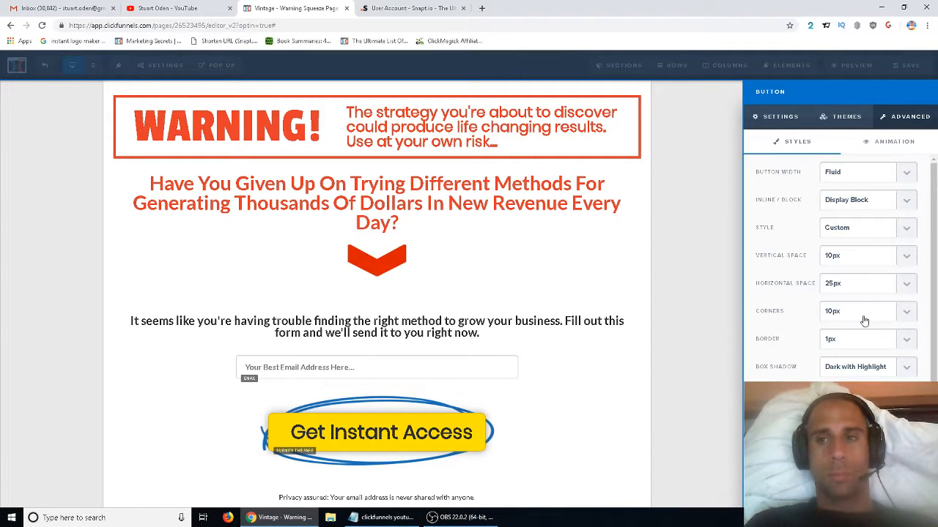
{"action": "scroll", "coordinate": [864, 321], "scroll_direction": "down", "scroll_amount": 1}
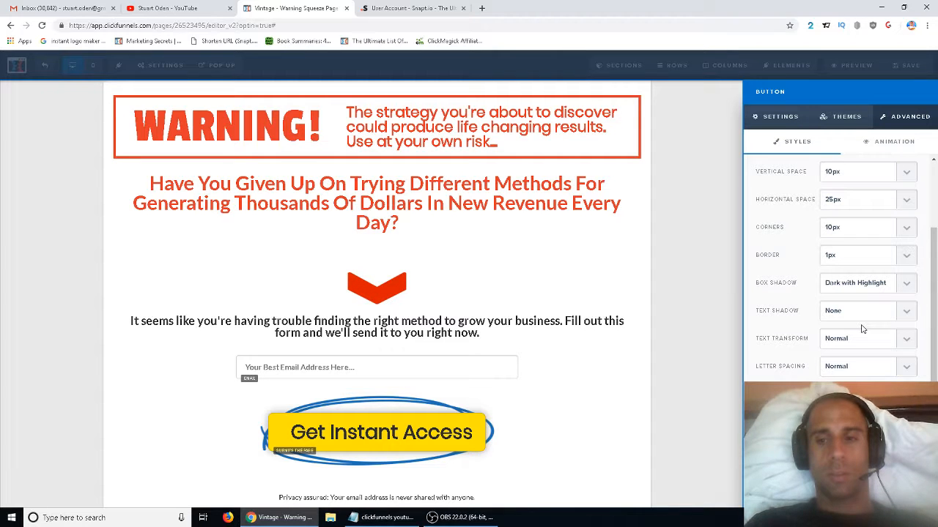
{"action": "scroll", "coordinate": [862, 329], "scroll_direction": "up", "scroll_amount": 1}
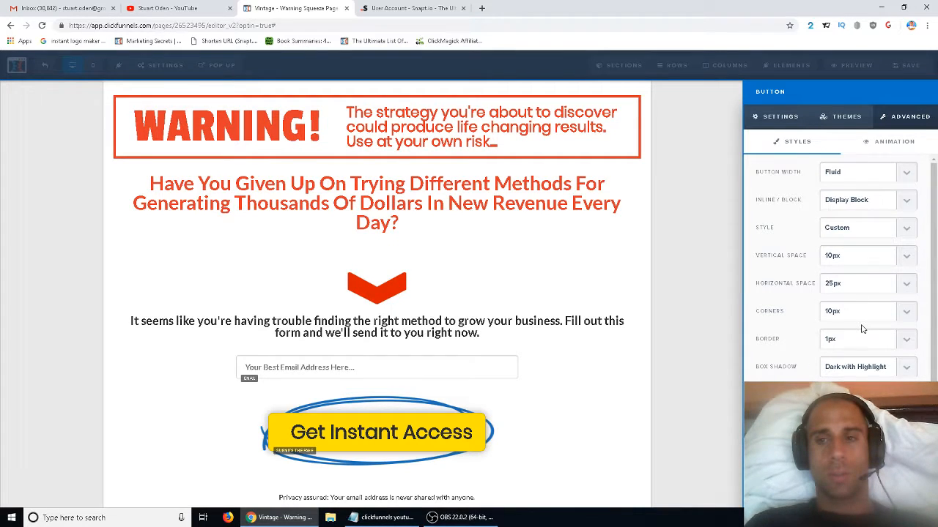
{"action": "left_click", "coordinate": [712, 225]}
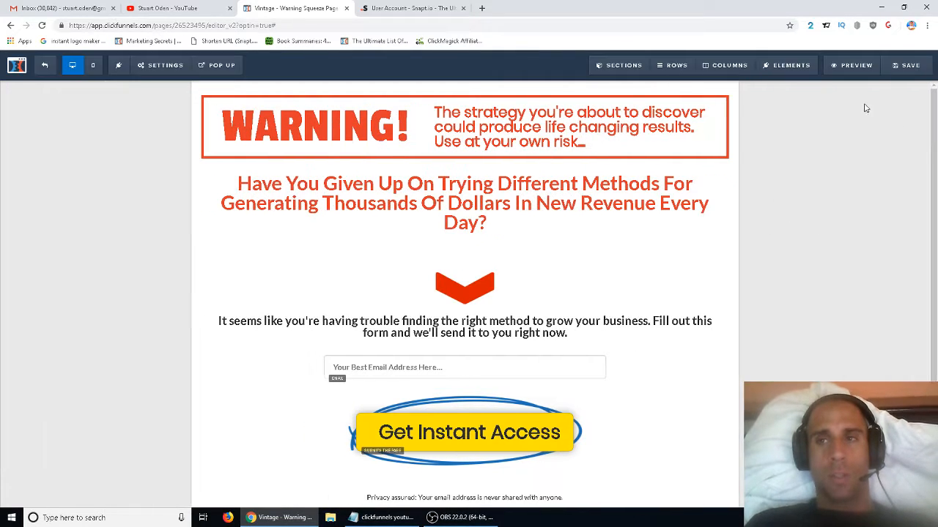
Step: Save the edited optin page and return to the funnel's Optin step overview
{"action": "left_click", "coordinate": [905, 68]}
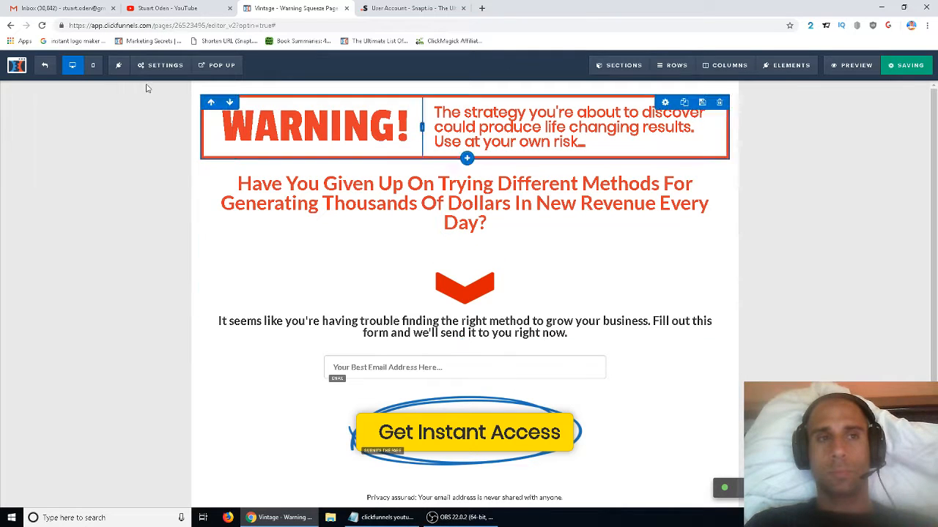
{"action": "left_click", "coordinate": [44, 66]}
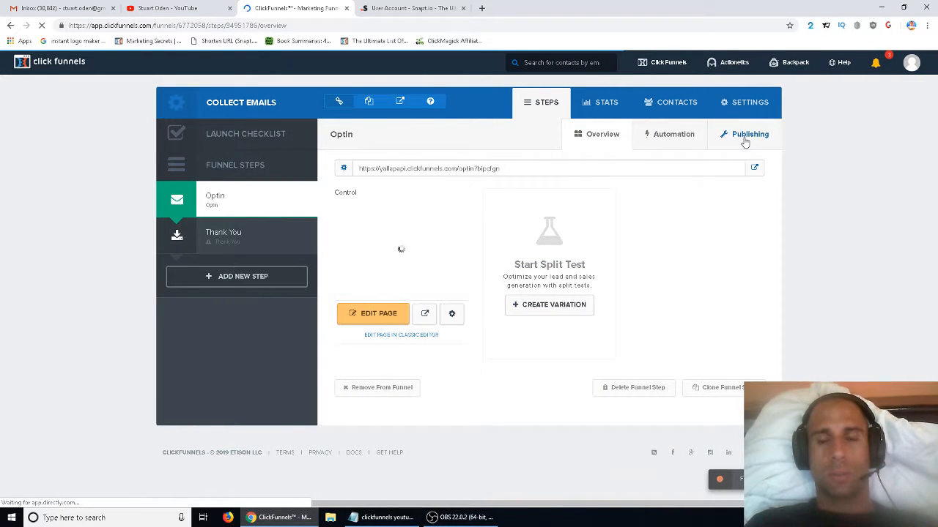
Step: Create an automation action named "Add to list" for the Optin step, with condition everyone, integration ClickFunnels Internal and action Add To List
{"action": "left_click", "coordinate": [672, 139]}
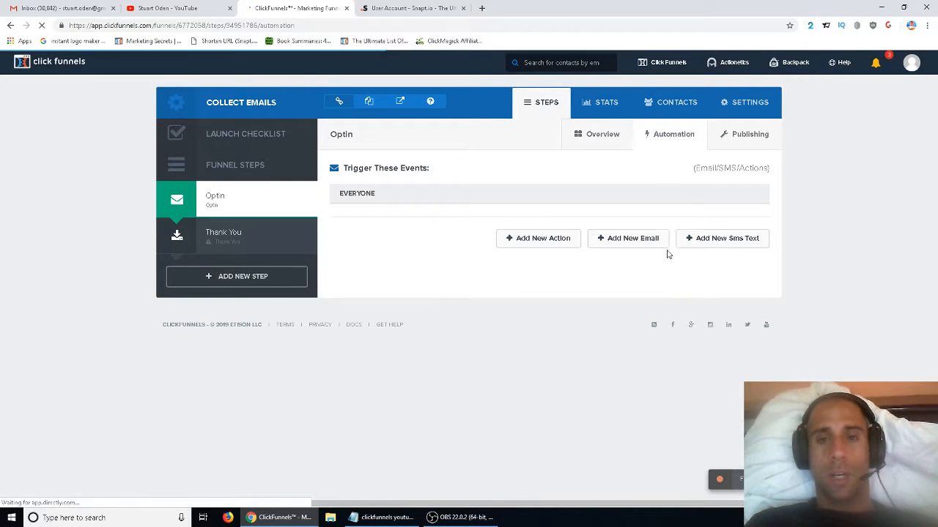
{"action": "left_click", "coordinate": [521, 242]}
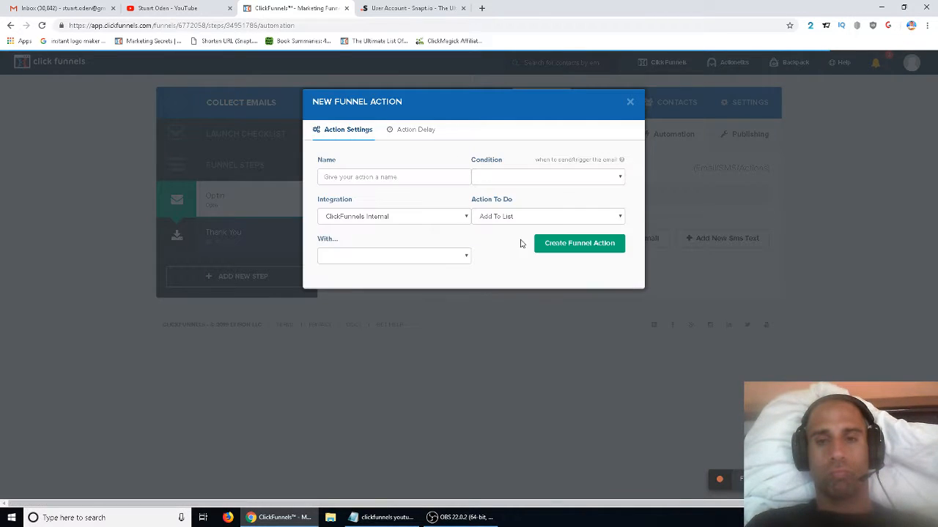
{"action": "left_click", "coordinate": [378, 177]}
{"action": "type", "text": "Add to list"}
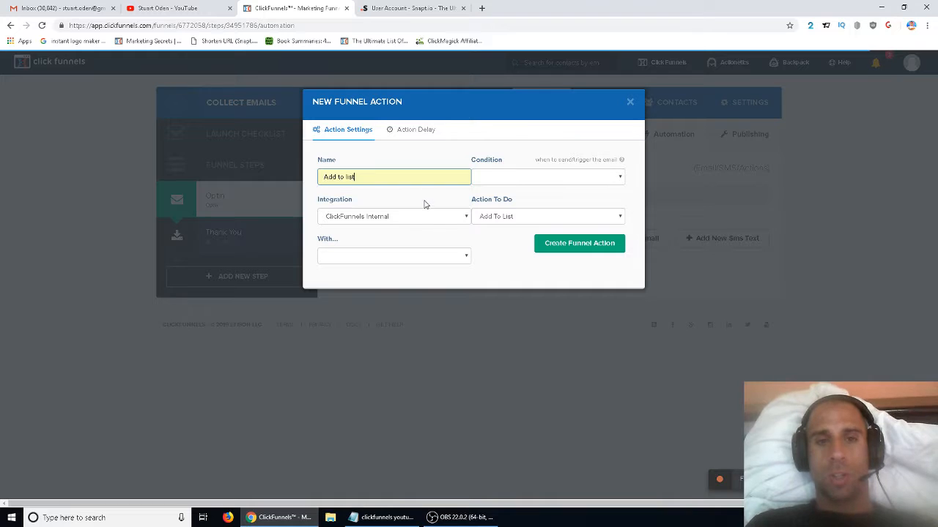
{"action": "left_click", "coordinate": [600, 179]}
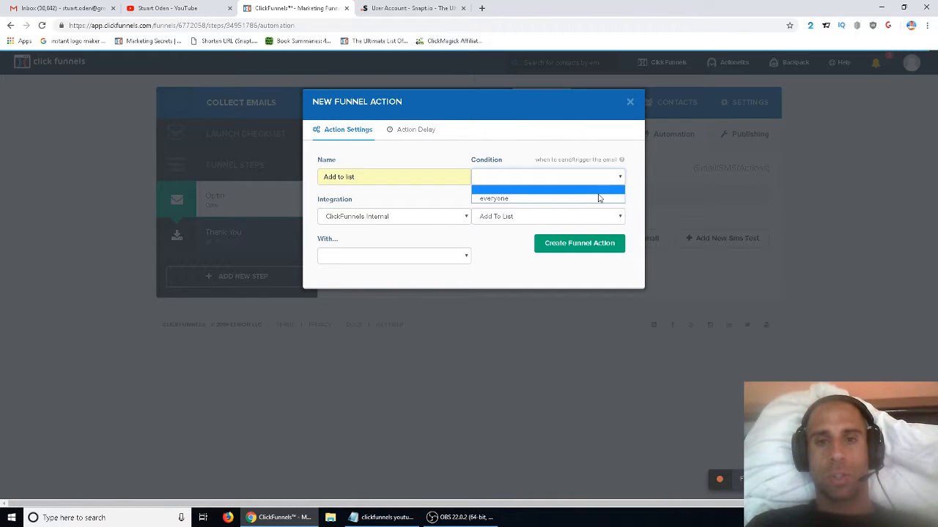
{"action": "left_click", "coordinate": [598, 198]}
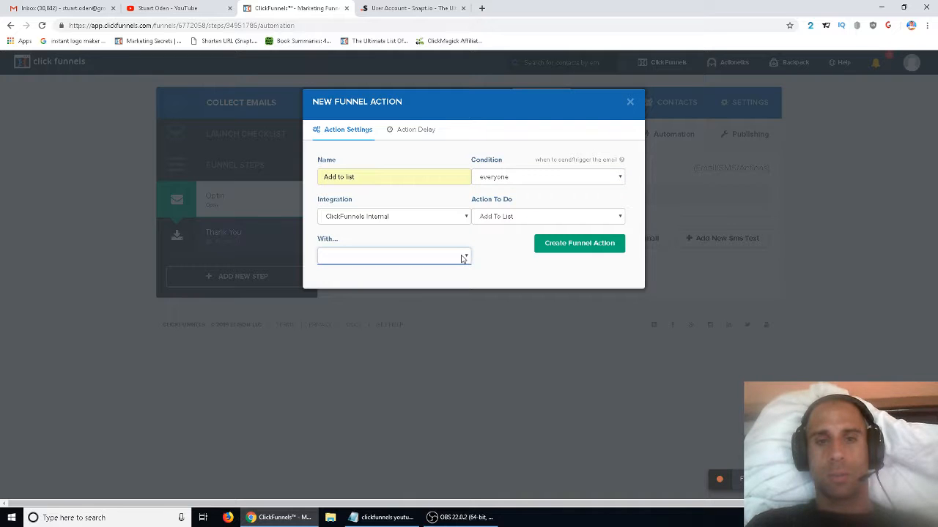
{"action": "left_click", "coordinate": [489, 253]}
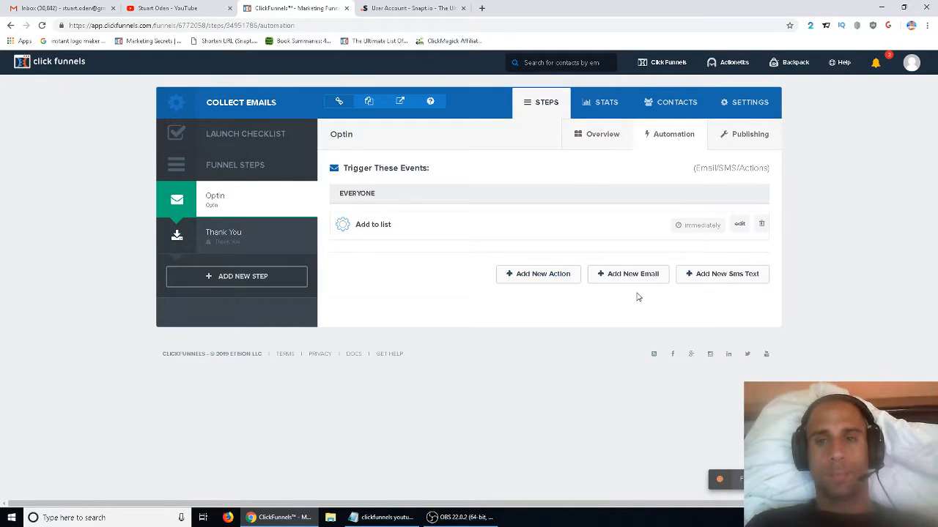
Step: Set the Optin step's path to "free-training" in its publishing settings and update the funnel step
{"action": "left_click", "coordinate": [738, 135]}
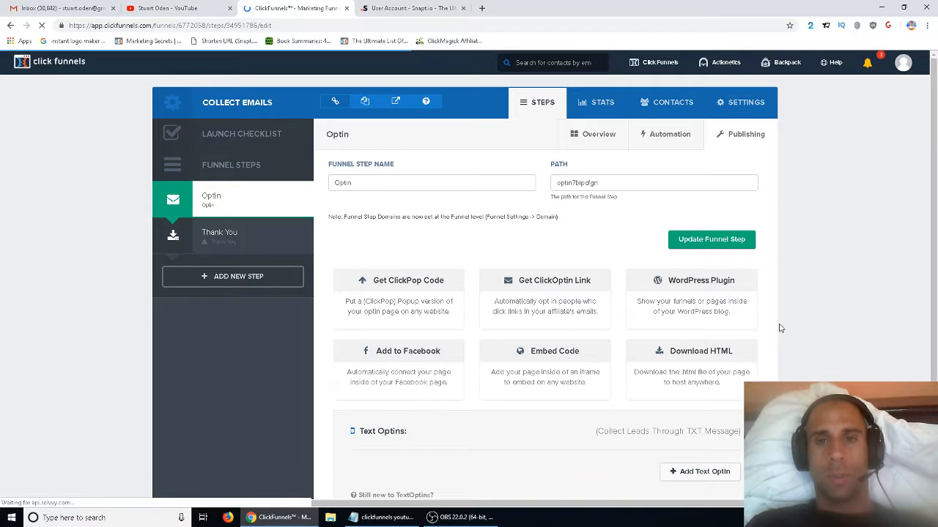
{"action": "scroll", "coordinate": [779, 326], "scroll_direction": "down", "scroll_amount": 2}
{"action": "scroll", "coordinate": [598, 136], "scroll_direction": "up", "scroll_amount": 2}
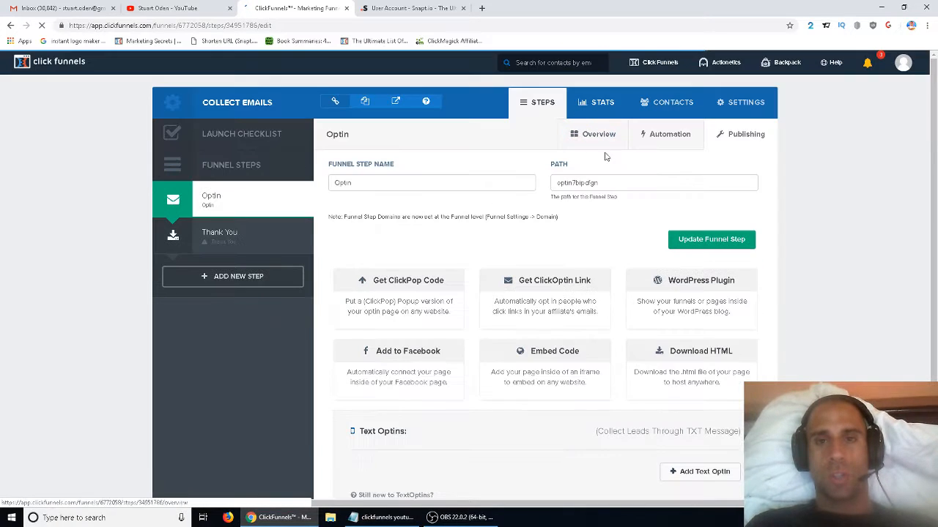
{"action": "double_click", "coordinate": [588, 185]}
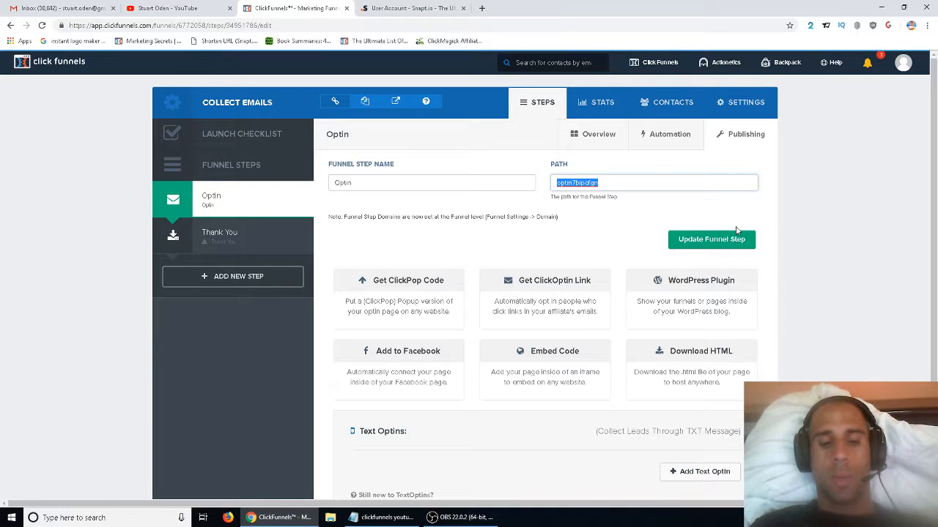
{"action": "type", "text": "free-training"}
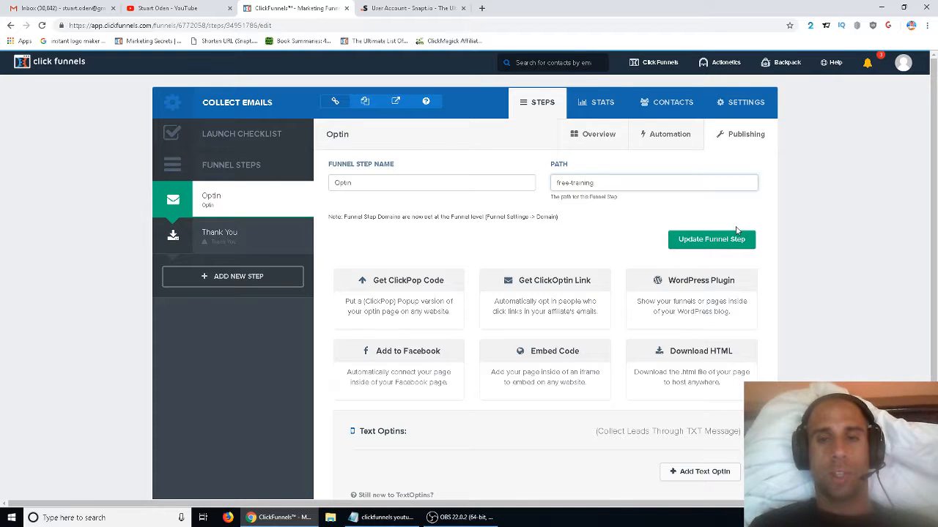
{"action": "left_click", "coordinate": [724, 249]}
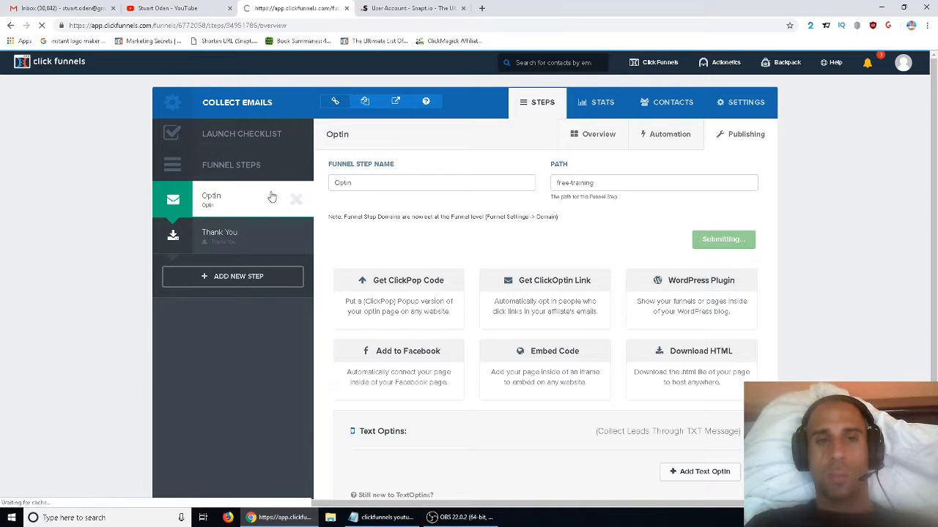
Step: Return to the Optin step's overview and examine the path and subdomain in its URL
{"action": "left_click", "coordinate": [232, 207]}
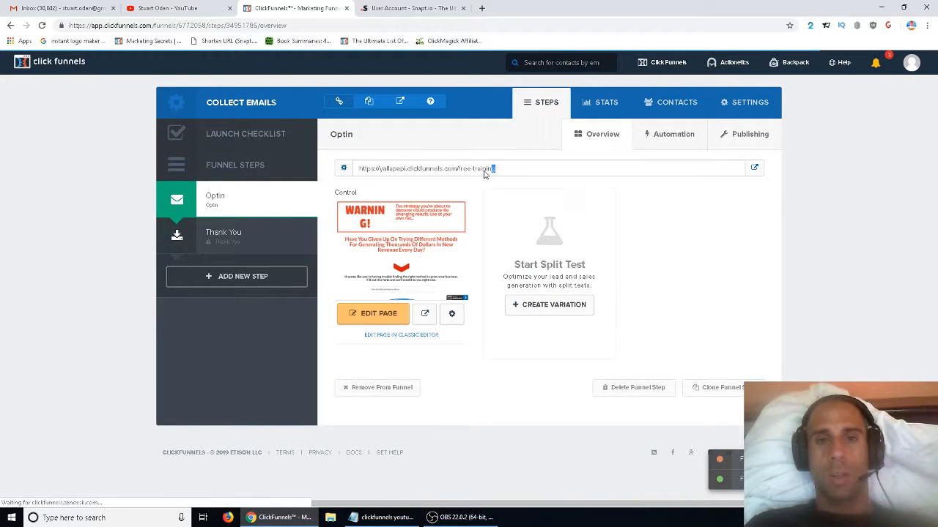
{"action": "left_click_drag", "start_coordinate": [494, 169], "coordinate": [460, 184]}
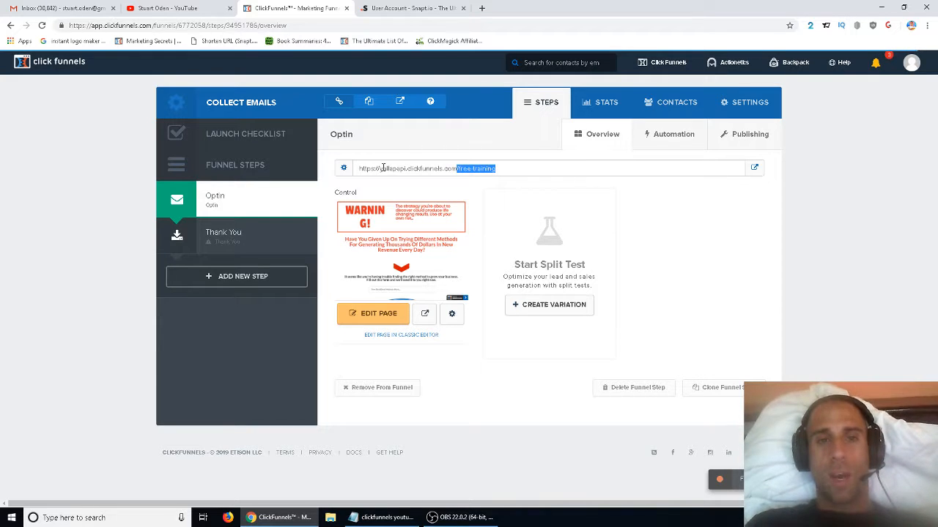
{"action": "left_click_drag", "start_coordinate": [380, 169], "coordinate": [386, 169]}
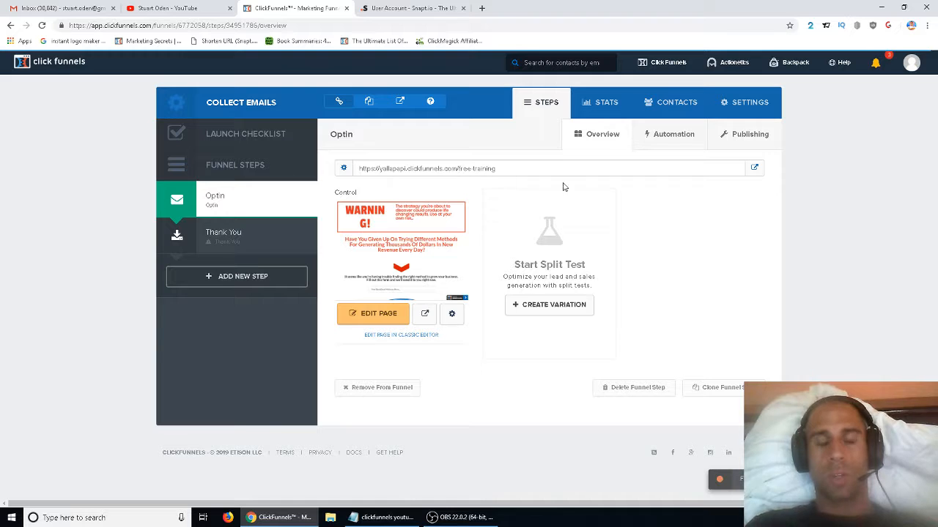
Step: Look up where the account's domains are managed
{"action": "left_click", "coordinate": [912, 63]}
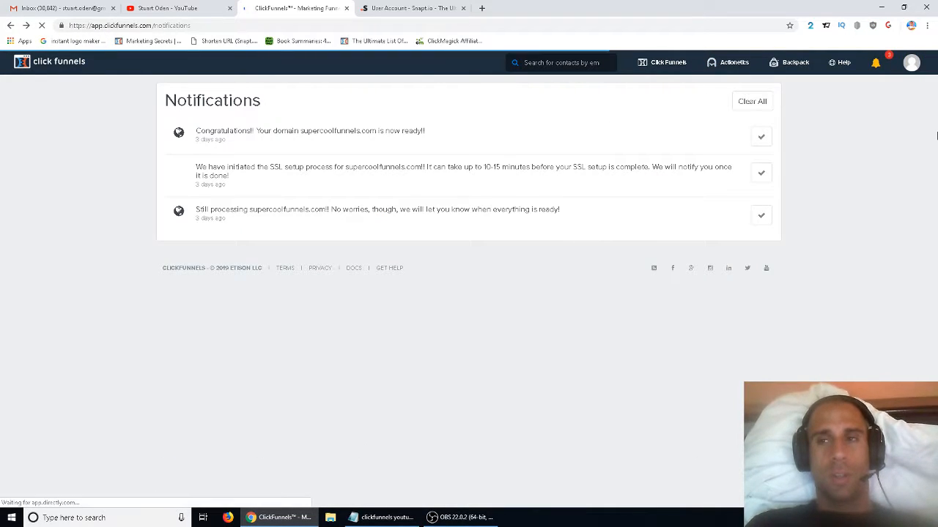
{"action": "mouse_move", "coordinate": [913, 65]}
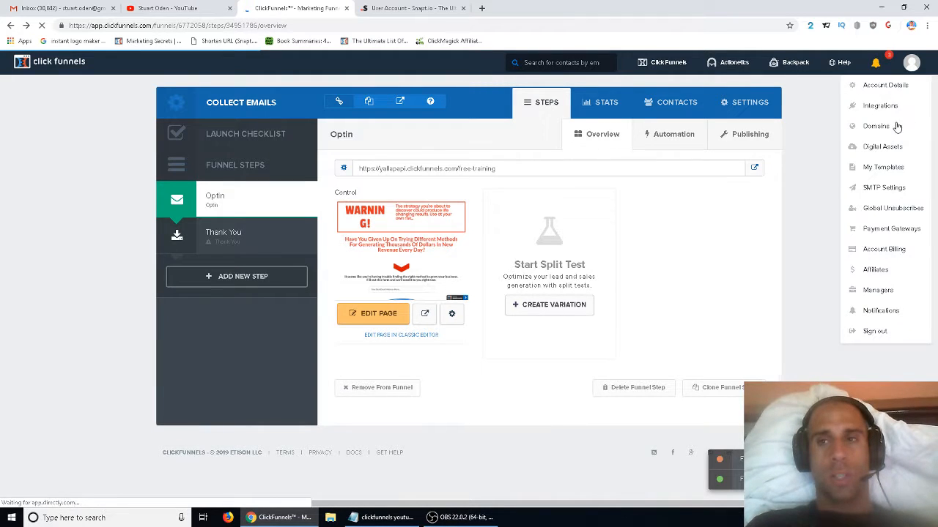
{"action": "left_click", "coordinate": [890, 126]}
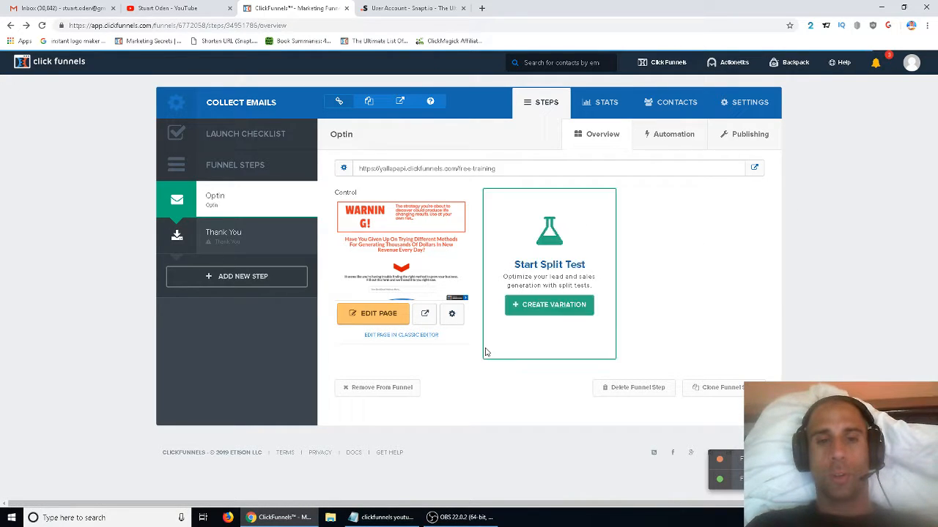
Step: Show the Thank You step's templates, and open the Optin step in a separate browser tab
{"action": "left_click", "coordinate": [225, 243]}
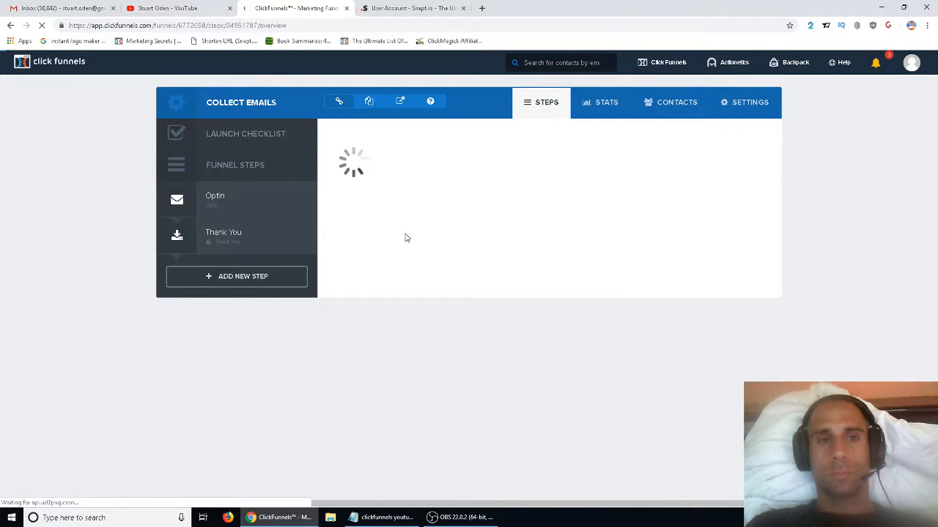
{"action": "middle_click", "coordinate": [211, 198]}
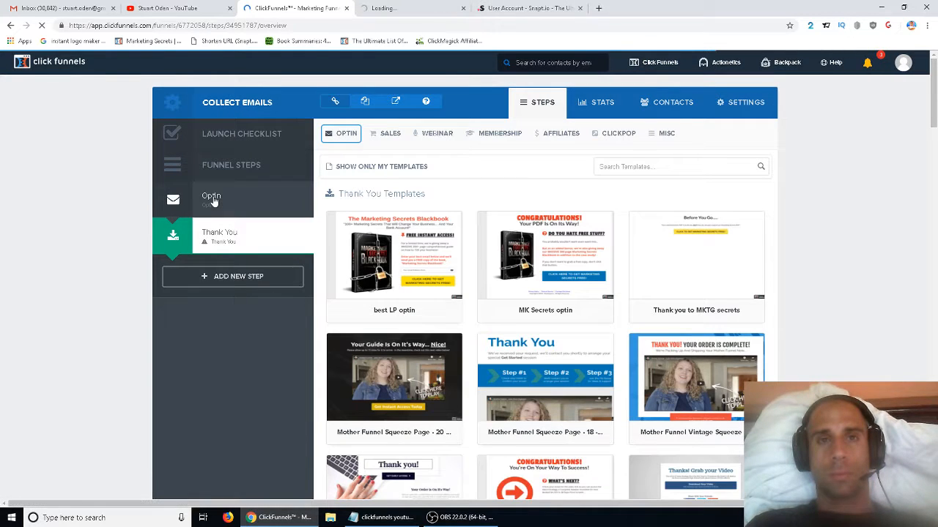
{"action": "left_click", "coordinate": [374, 12]}
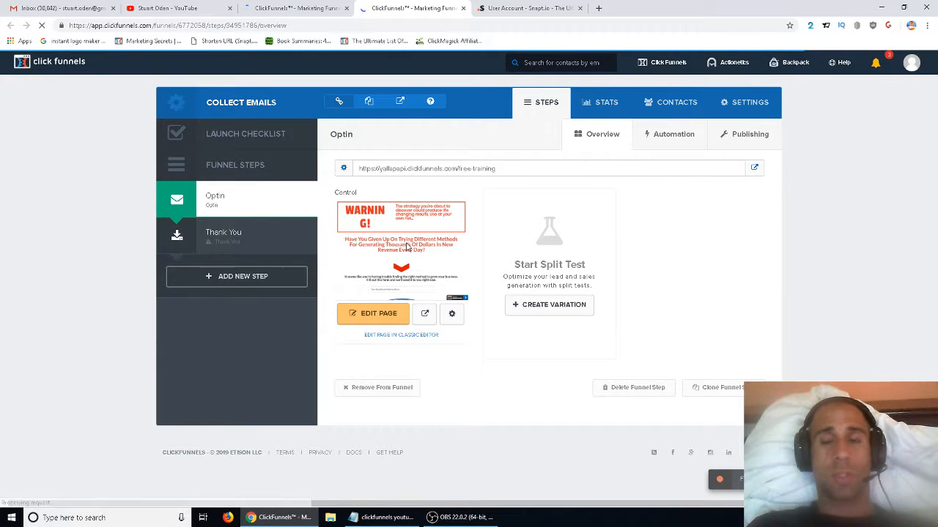
Step: Examine the form for adding a new digital asset to the account in a separate browser tab, and return to the Optin step
{"action": "left_click", "coordinate": [912, 65]}
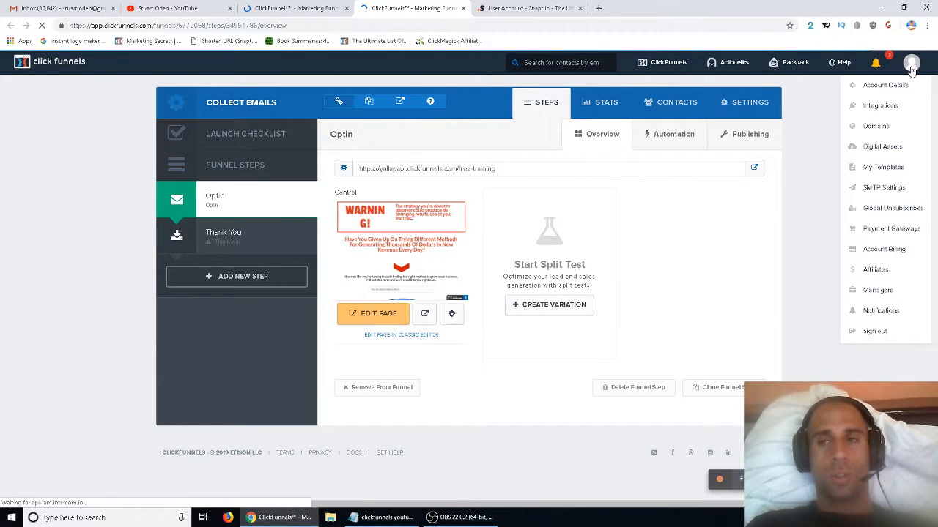
{"action": "middle_click", "coordinate": [877, 150]}
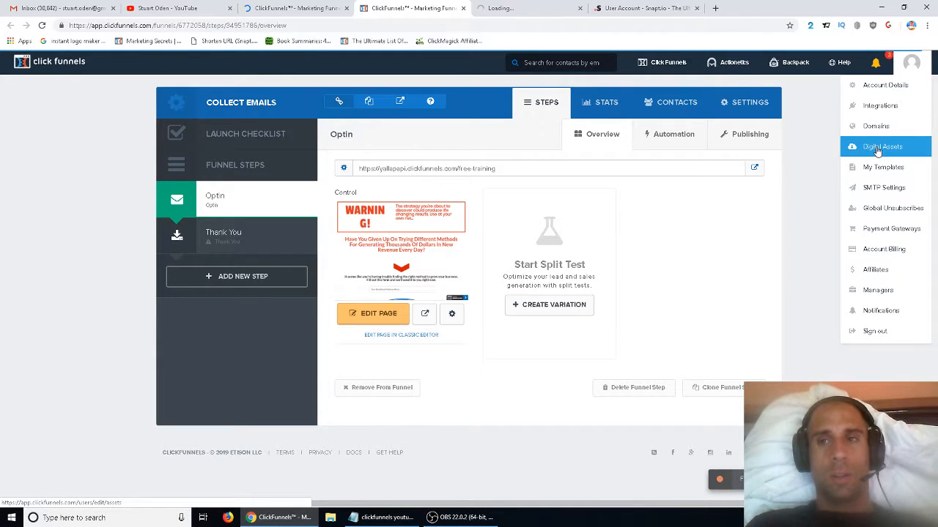
{"action": "left_click", "coordinate": [555, 5]}
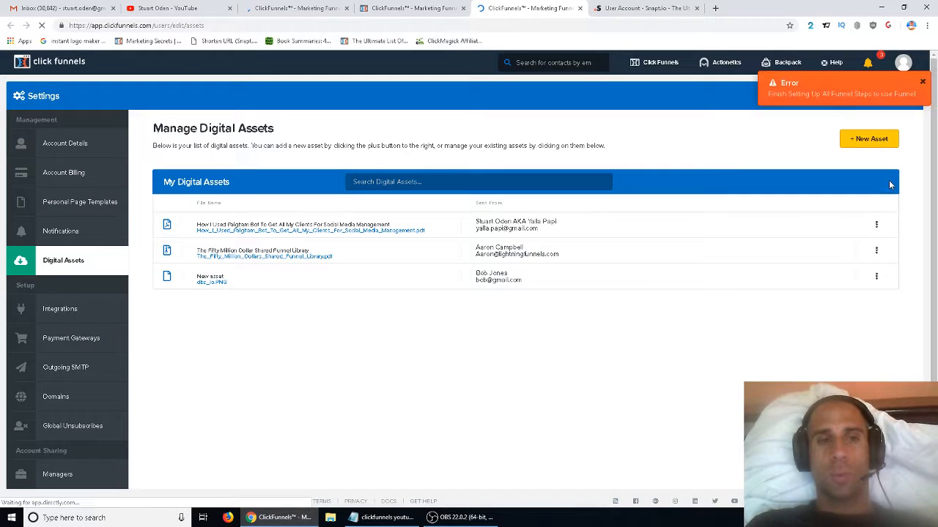
{"action": "left_click", "coordinate": [923, 84]}
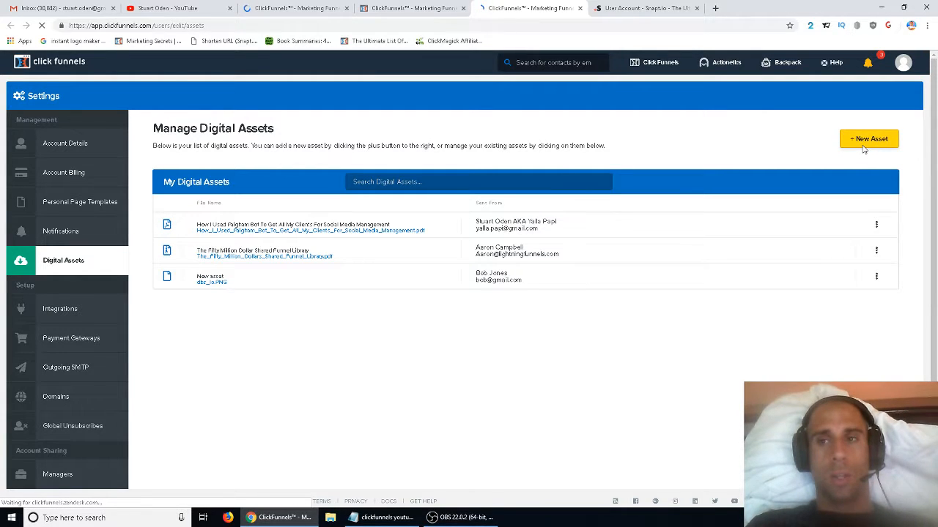
{"action": "left_click", "coordinate": [865, 140]}
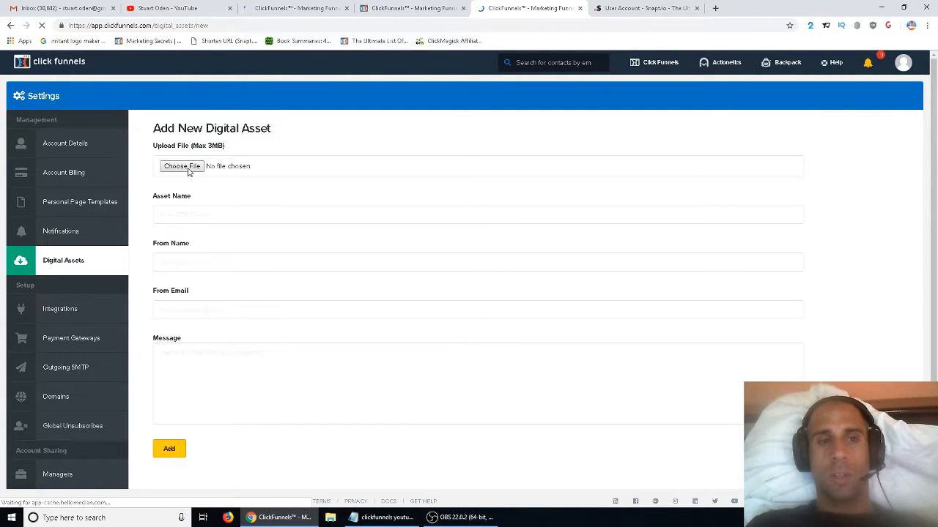
{"action": "left_click", "coordinate": [207, 367]}
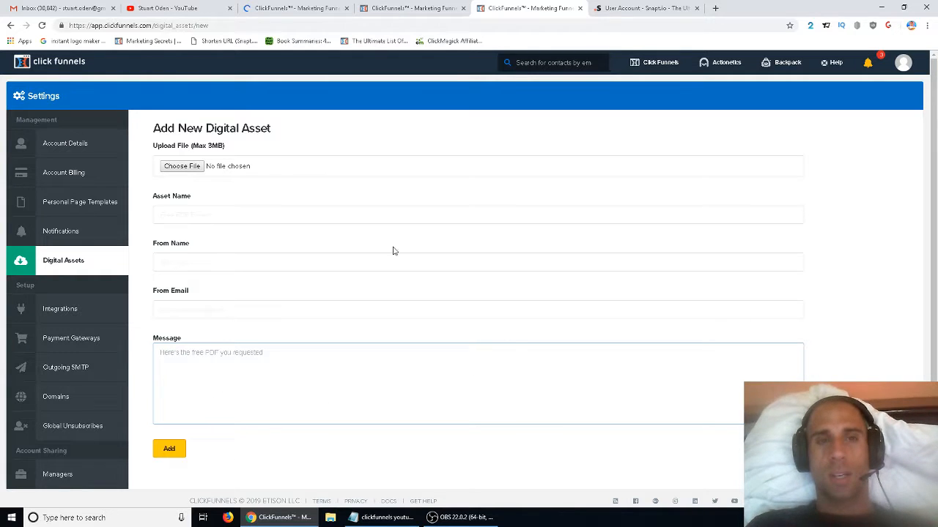
{"action": "left_click", "coordinate": [433, 8]}
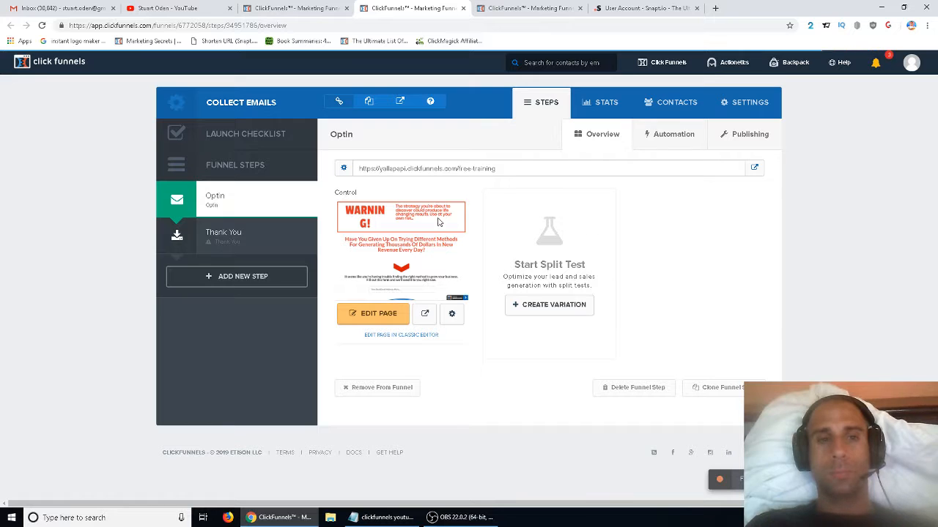
Step: Show the optin category's Thank You templates for the funnel's Thank You step
{"action": "left_click", "coordinate": [256, 232]}
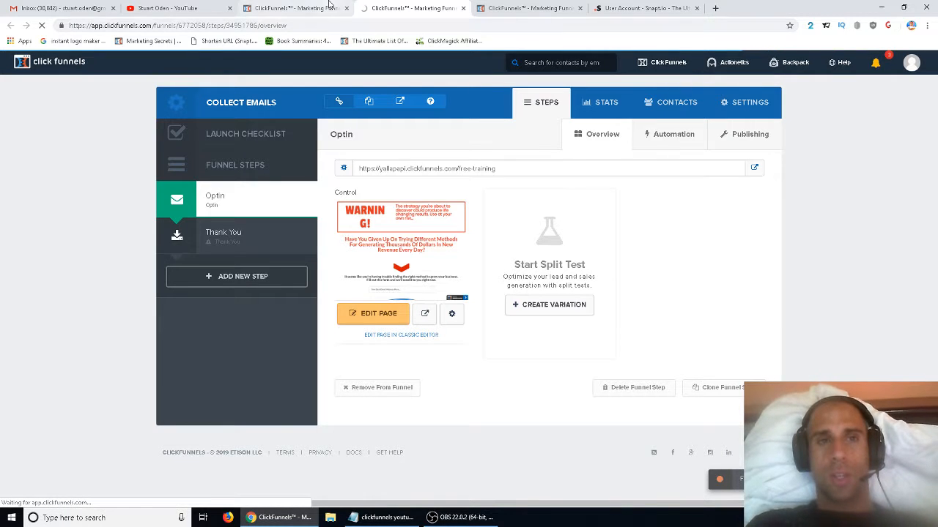
{"action": "left_click", "coordinate": [329, 4]}
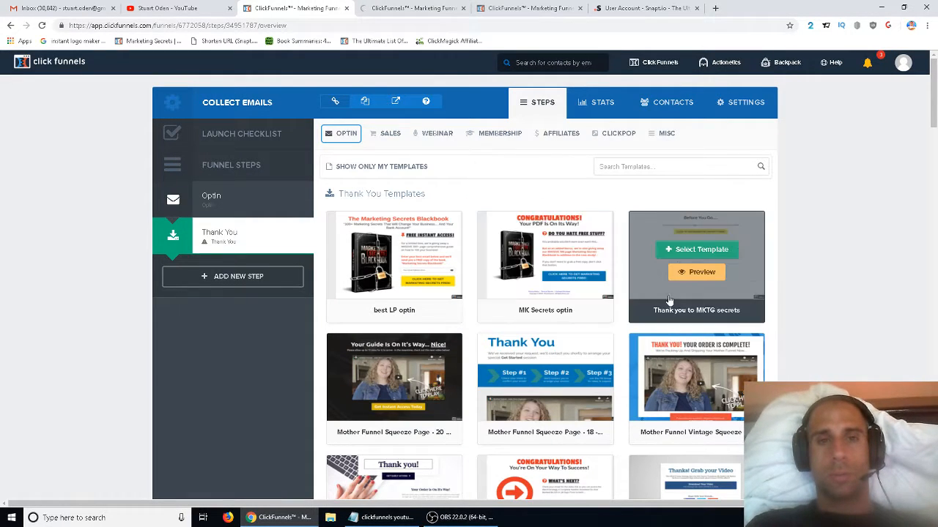
{"action": "left_click", "coordinate": [341, 133]}
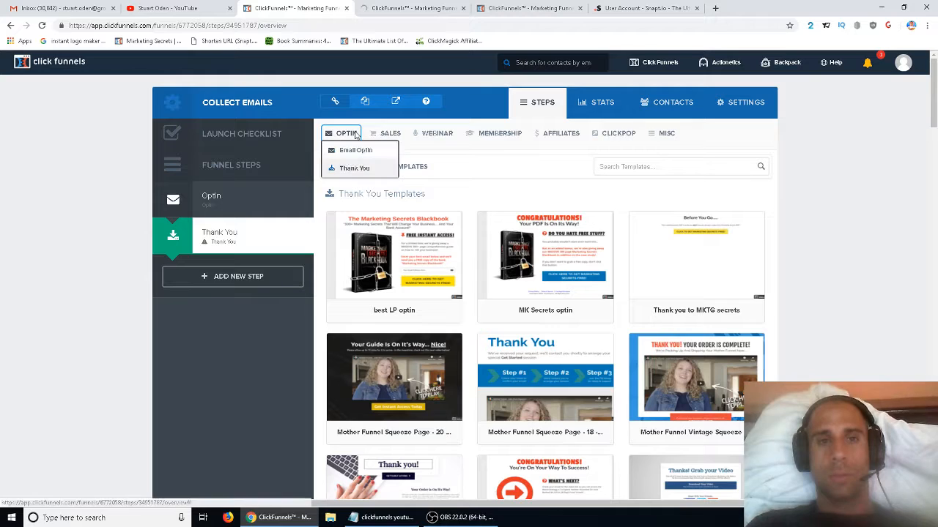
{"action": "left_click", "coordinate": [349, 170]}
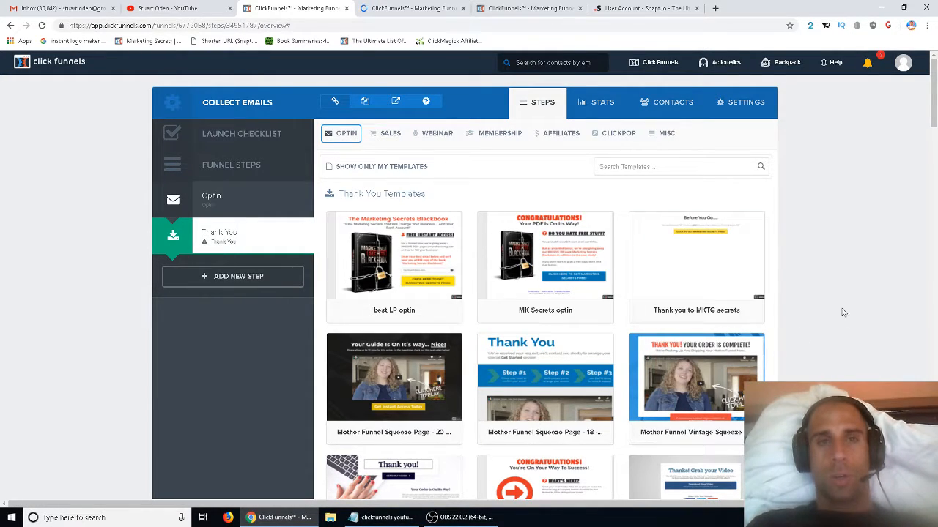
Step: Apply the Mother Funnel Vintage Squeeze template headed "Congratulations! You're On Your Way To Success!" to the Thank You step
{"action": "scroll", "coordinate": [843, 303], "scroll_direction": "down", "scroll_amount": 3}
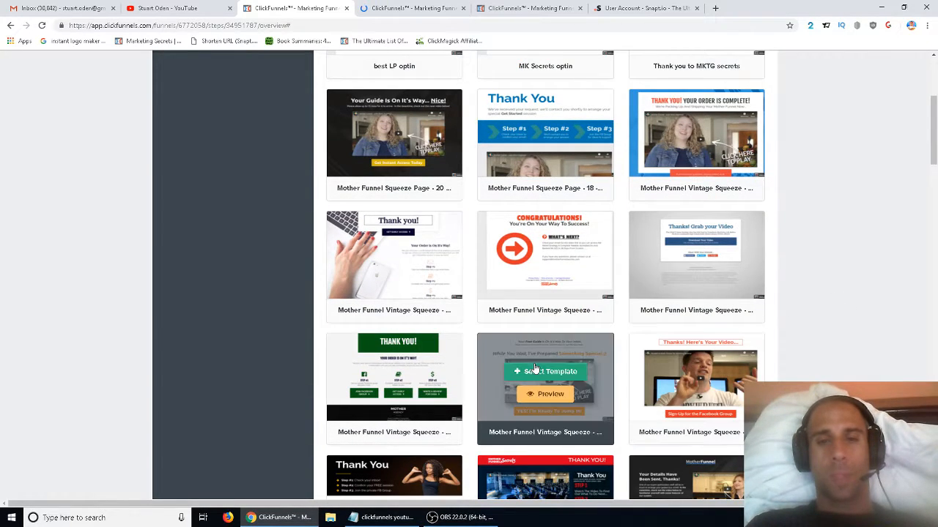
{"action": "mouse_move", "coordinate": [538, 291]}
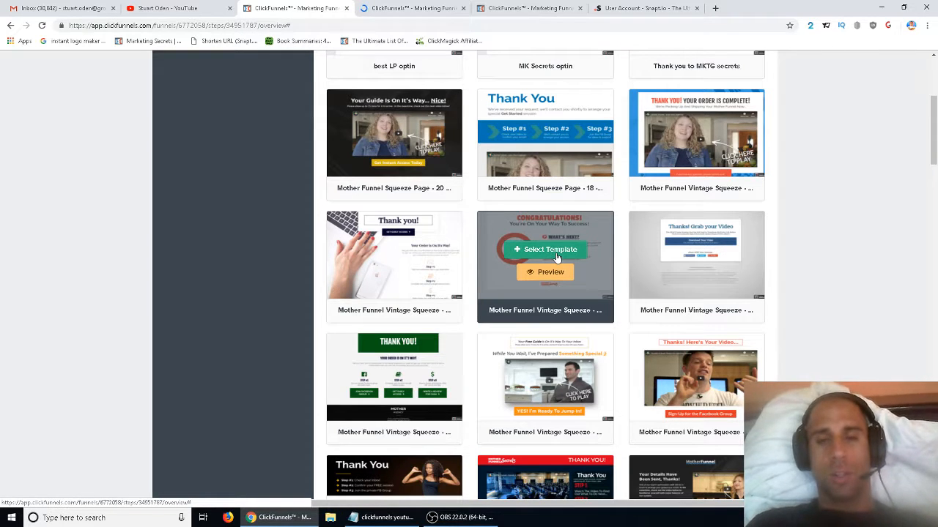
{"action": "scroll", "coordinate": [557, 324], "scroll_direction": "up", "scroll_amount": 2}
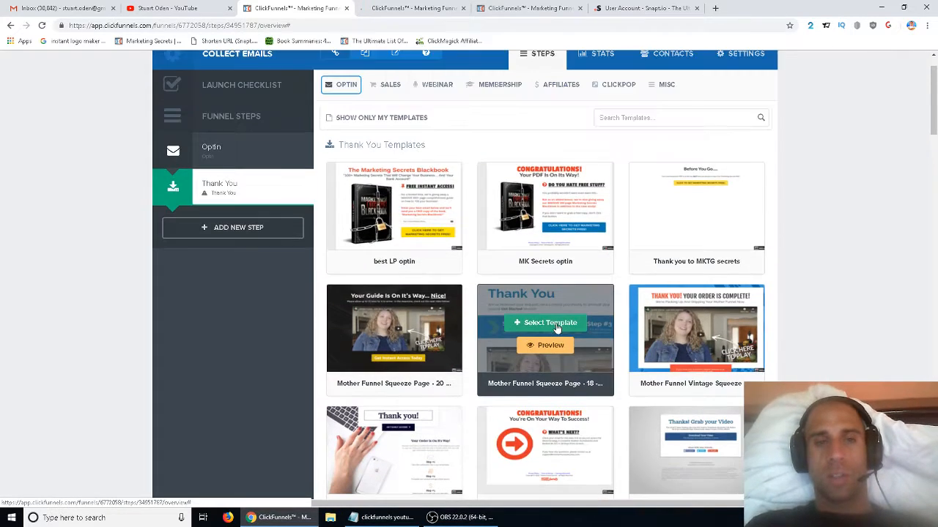
{"action": "scroll", "coordinate": [556, 324], "scroll_direction": "down", "scroll_amount": 1}
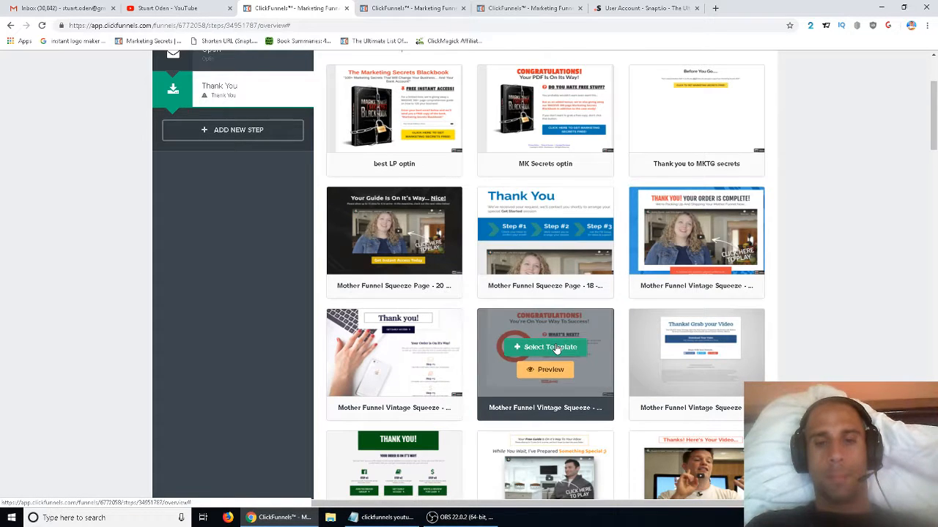
{"action": "left_click", "coordinate": [556, 349]}
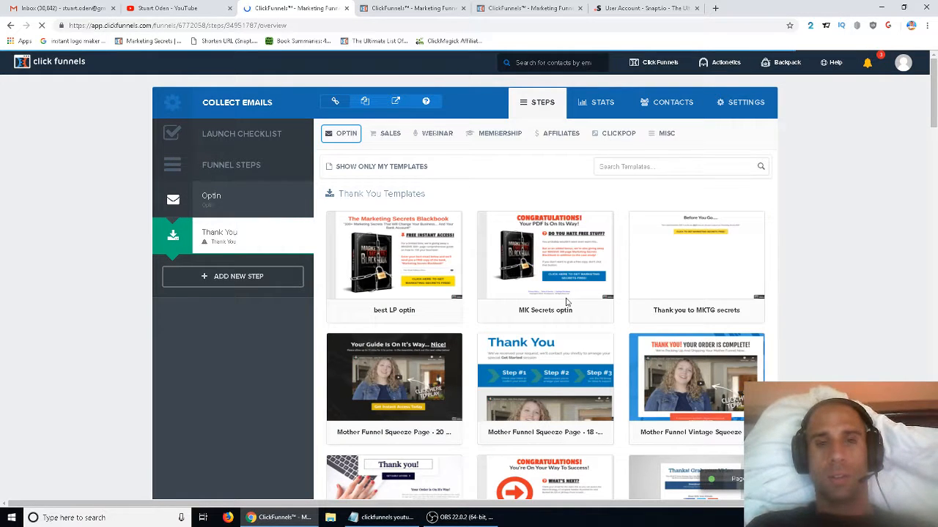
{"action": "scroll", "coordinate": [571, 350], "scroll_direction": "down", "scroll_amount": 2}
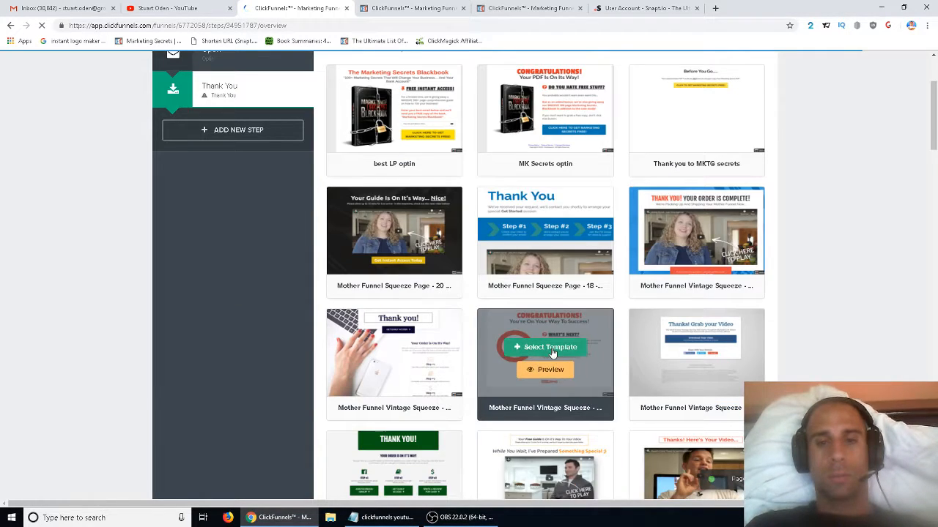
{"action": "left_click", "coordinate": [551, 348]}
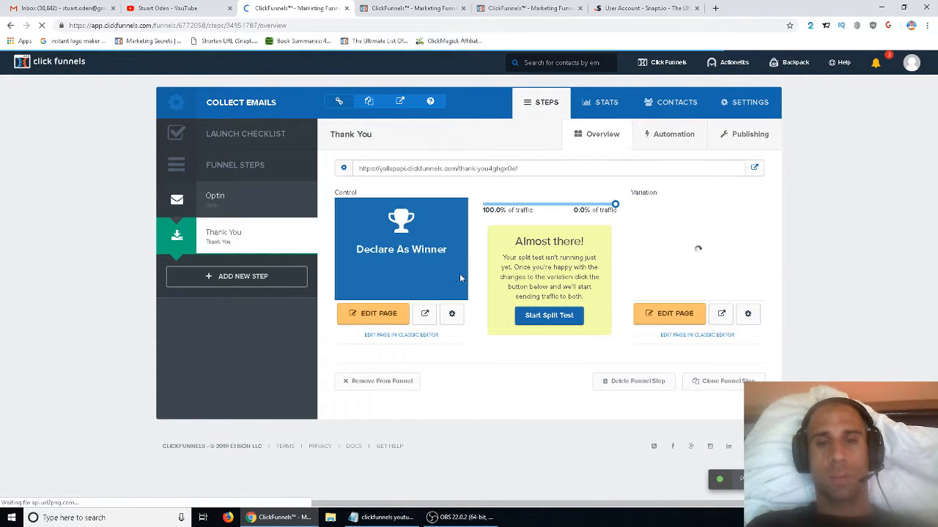
Step: Open the Thank You step's control page in the page editor
{"action": "left_click", "coordinate": [369, 319]}
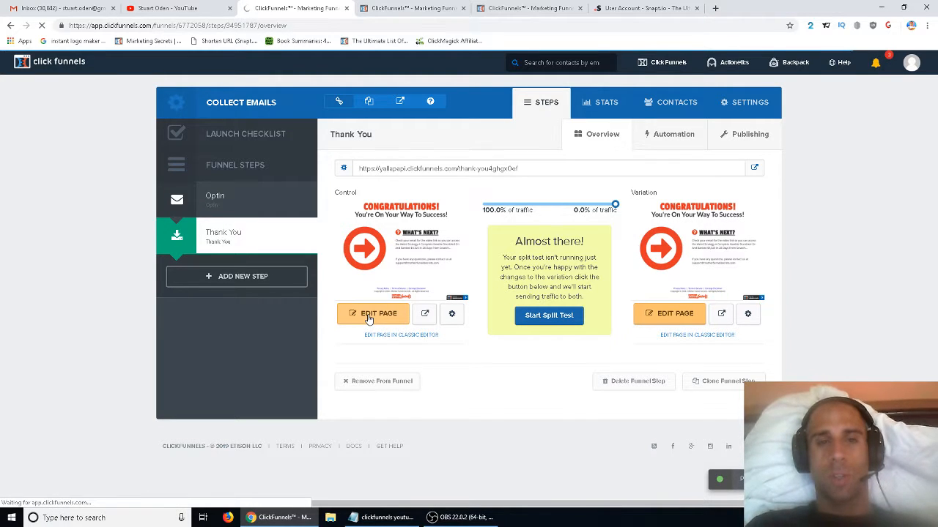
{"action": "left_click", "coordinate": [413, 8]}
{"action": "left_click", "coordinate": [322, 5]}
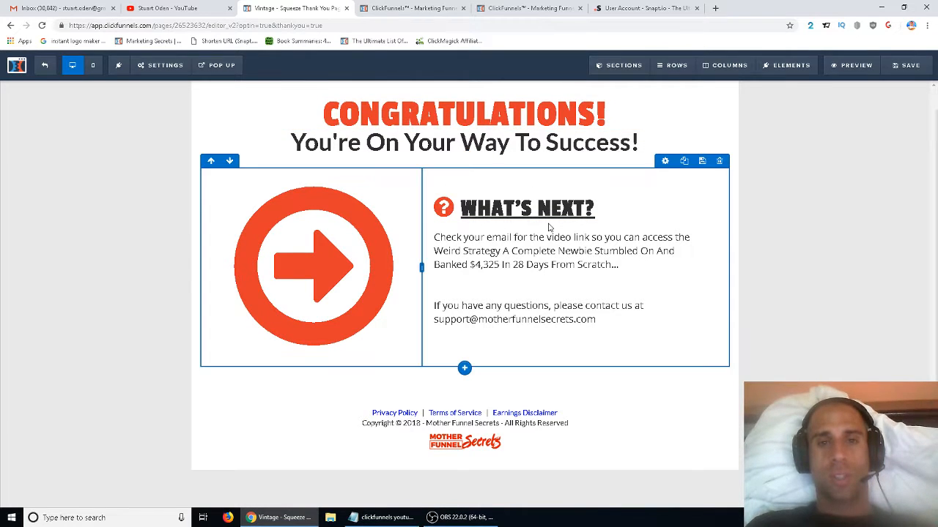
Step: In the What's Next paragraph, replace everything after "Check your email for the" with "PDF that will"
{"action": "left_click", "coordinate": [545, 265]}
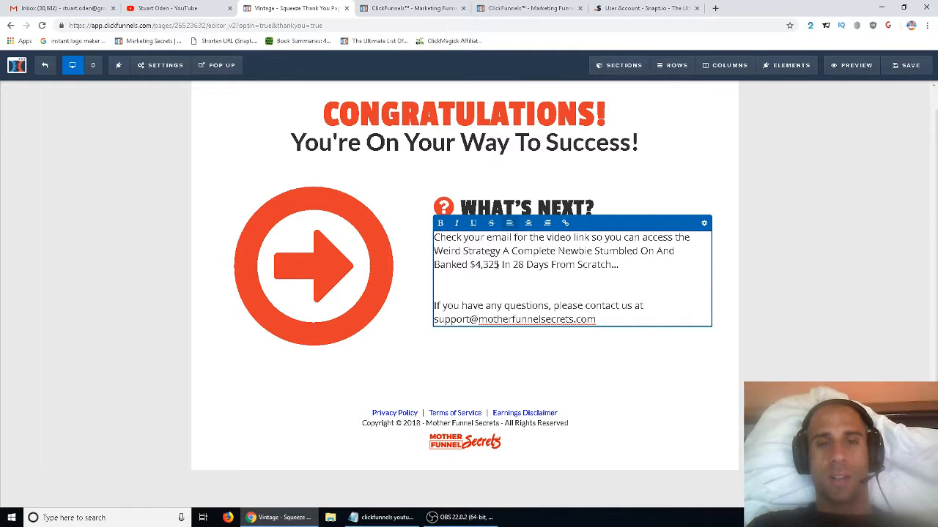
{"action": "left_click_drag", "start_coordinate": [471, 251], "coordinate": [588, 266]}
{"action": "left_click", "coordinate": [591, 264]}
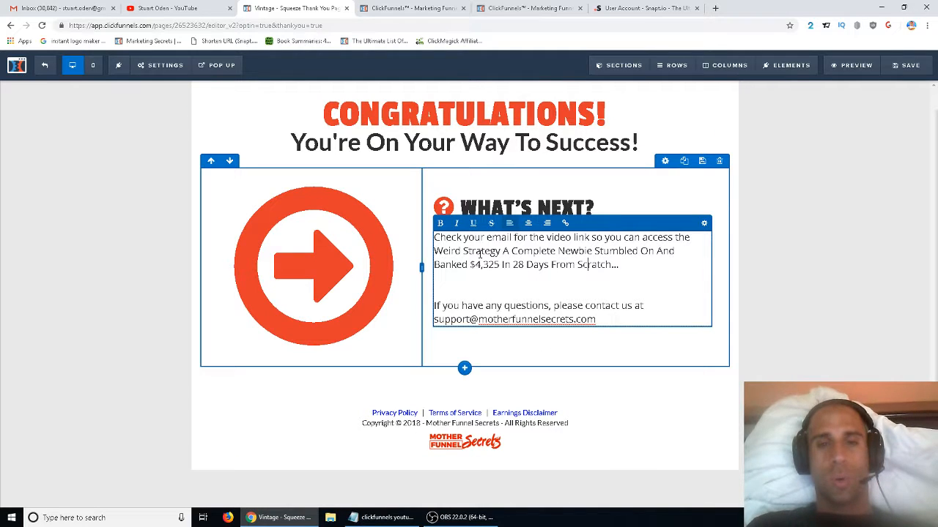
{"action": "left_click_drag", "start_coordinate": [442, 237], "coordinate": [619, 265]}
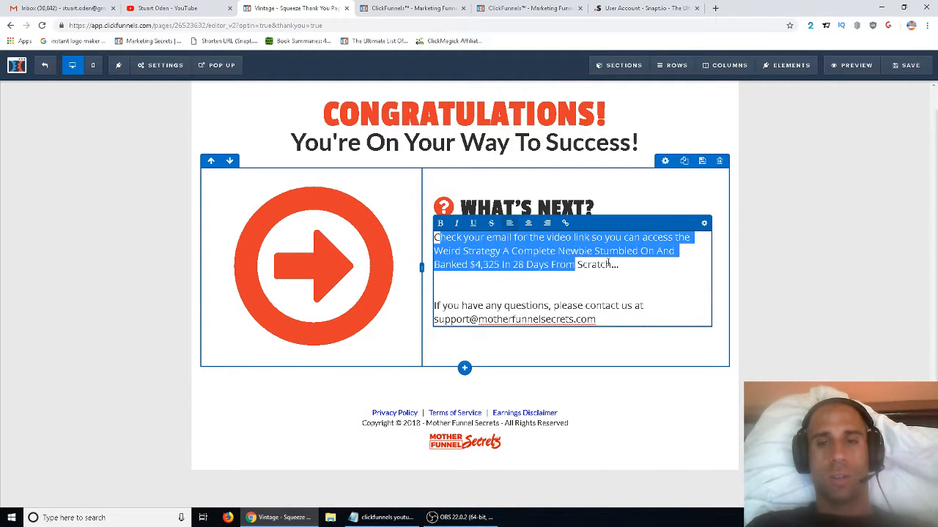
{"action": "left_click", "coordinate": [633, 264]}
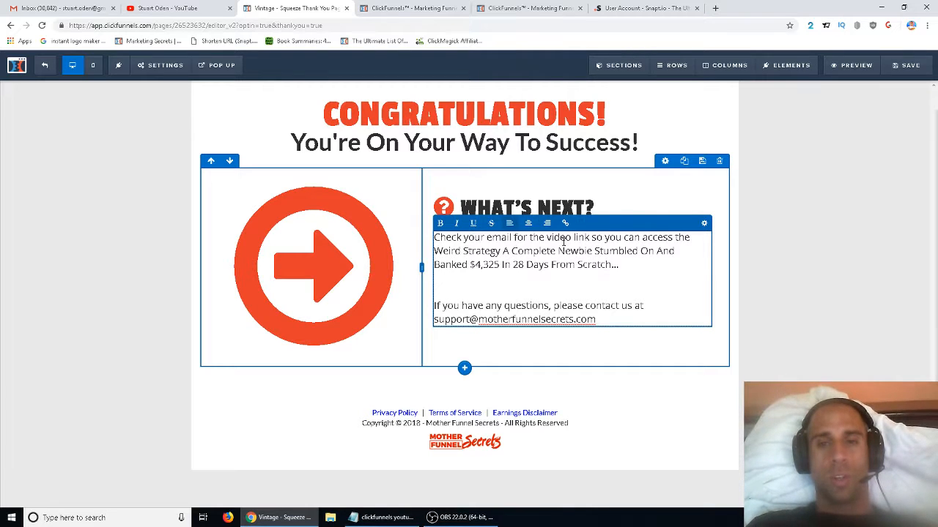
{"action": "left_click_drag", "start_coordinate": [546, 237], "coordinate": [687, 276]}
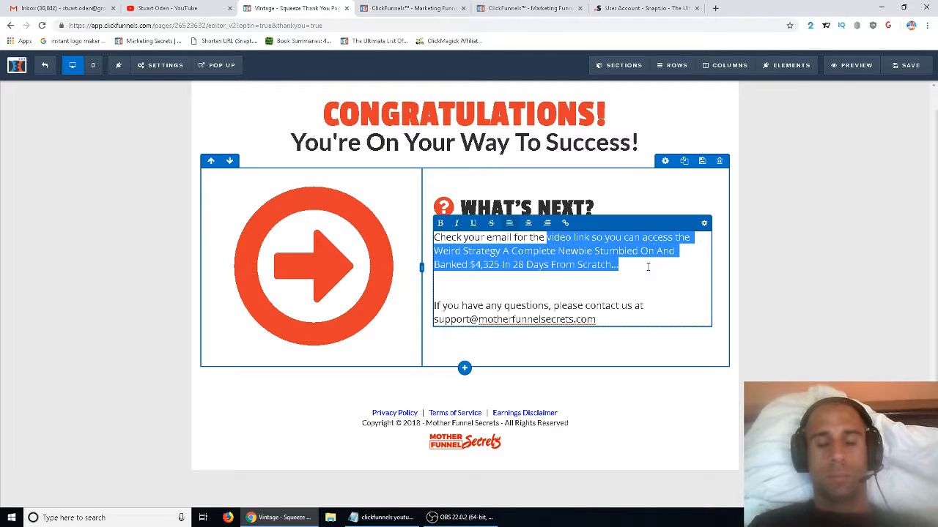
{"action": "type", "text": "PDF that will"}
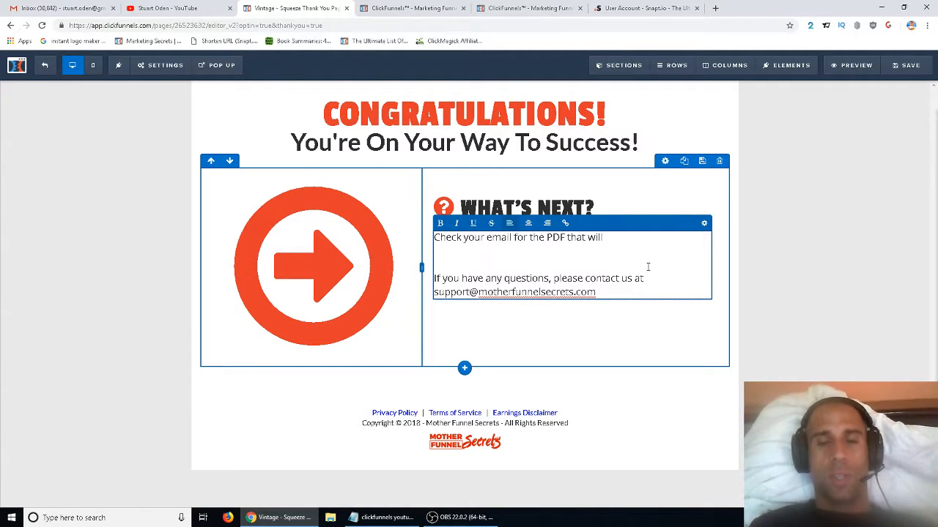
Step: Check the other funnel tabs and complete the sentence with "teach you to generate thousands of dollars in new daily revenue for your business."
{"action": "left_click", "coordinate": [523, 8]}
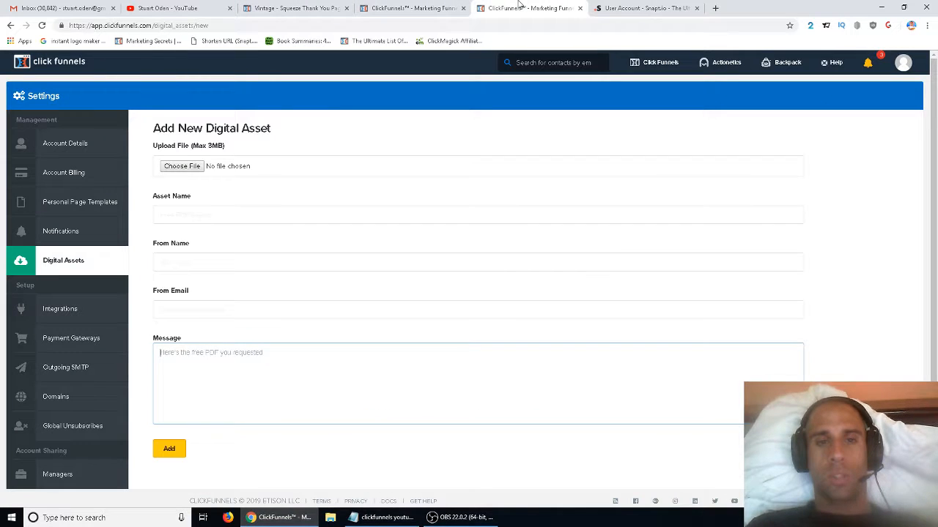
{"action": "left_click", "coordinate": [393, 8]}
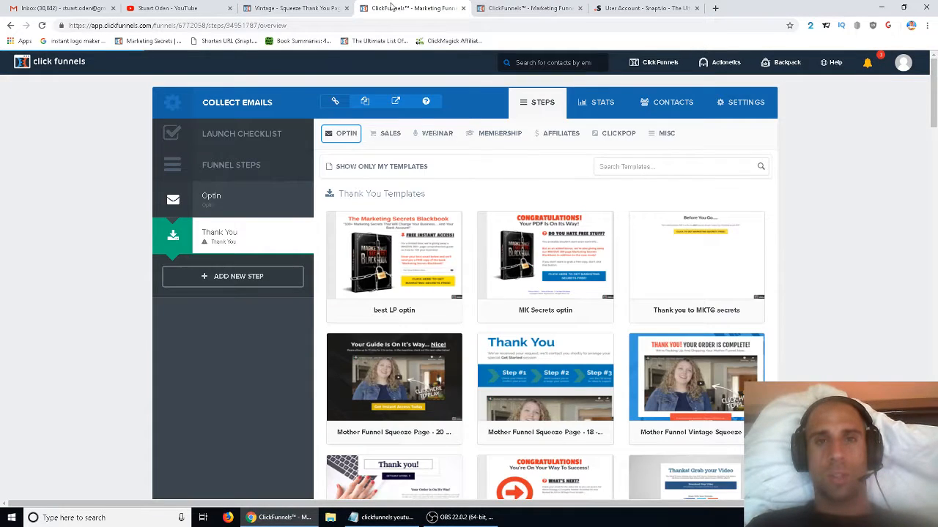
{"action": "left_click", "coordinate": [507, 8]}
{"action": "left_click", "coordinate": [411, 8]}
{"action": "left_click", "coordinate": [293, 8]}
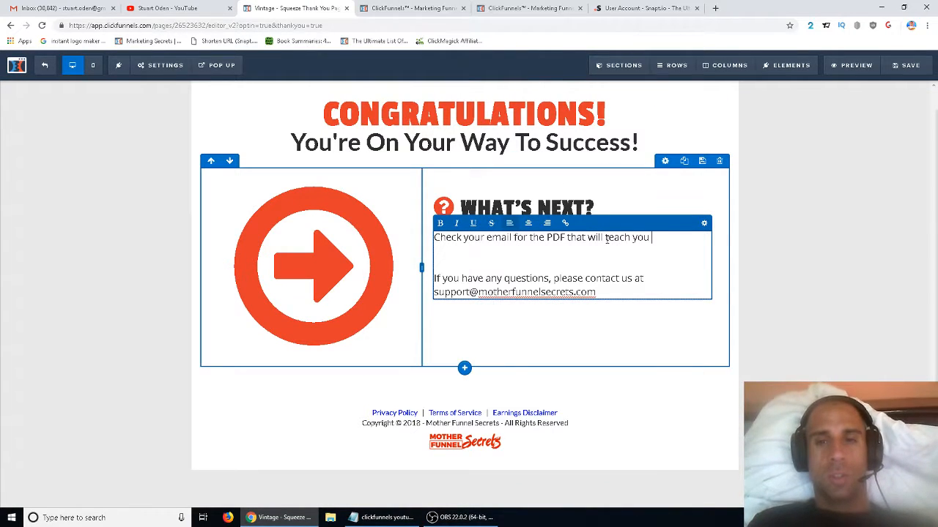
{"action": "type", "text": "to generate t"}
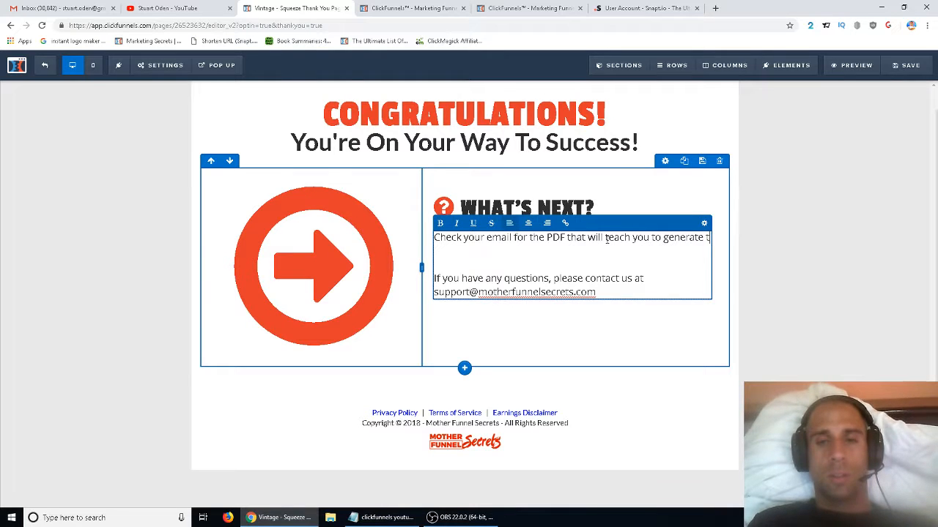
{"action": "type", "text": "housands of dollars in new daily revenue for your business."}
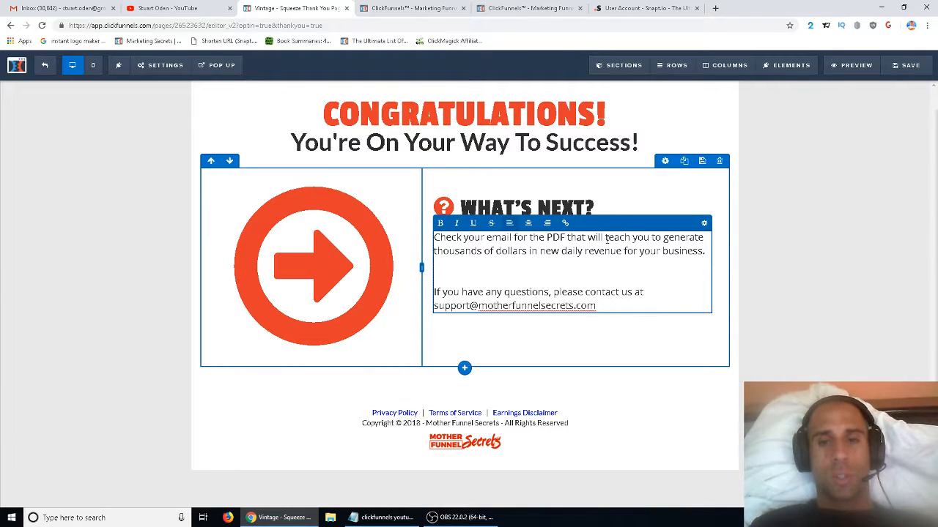
Step: Highlight the support e-mail address under the What's Next text and leave text editing to review the page
{"action": "key", "text": "ctrl+shift+Left"}
{"action": "key", "text": "ctrl+shift+Left"}
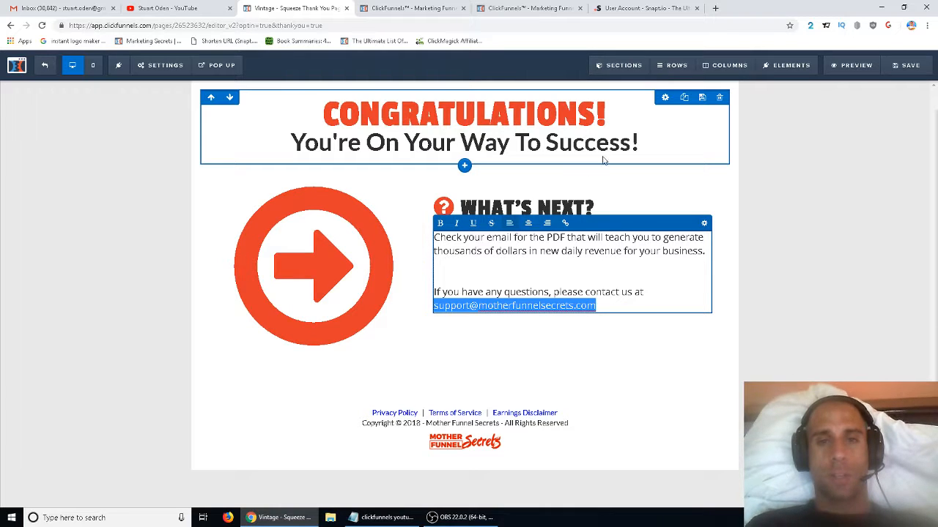
{"action": "left_click", "coordinate": [557, 272]}
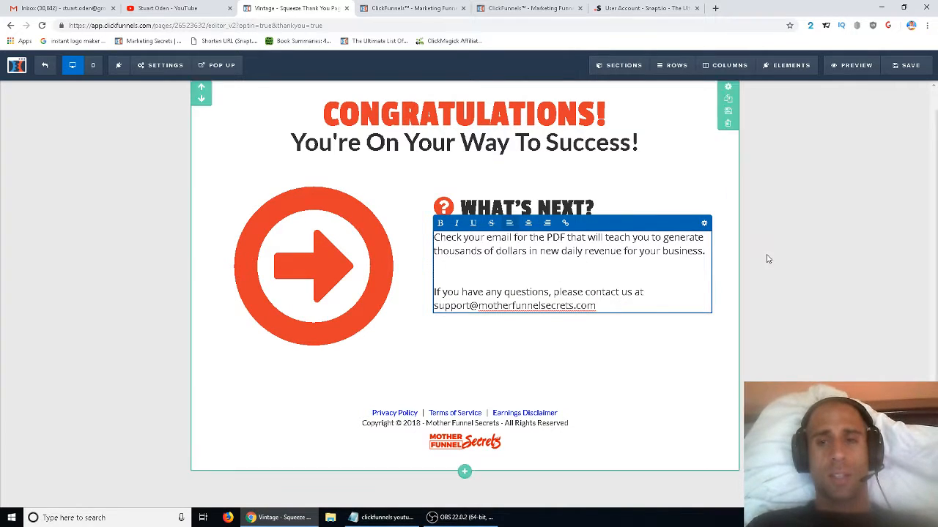
{"action": "left_click", "coordinate": [799, 250]}
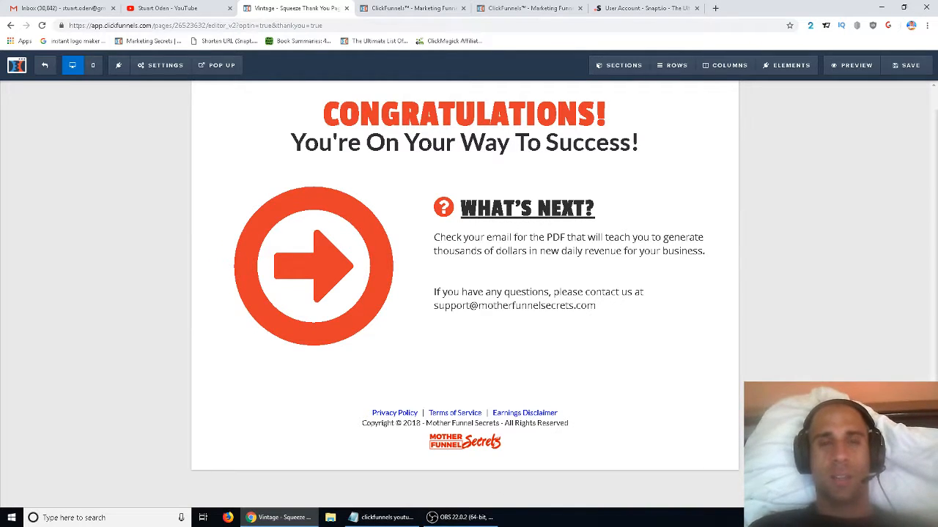
{"action": "mouse_move", "coordinate": [266, 505]}
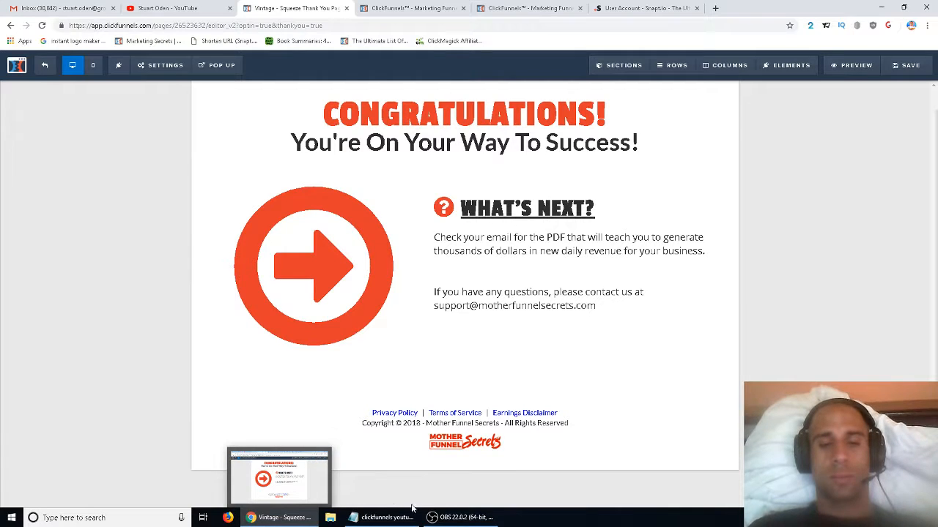